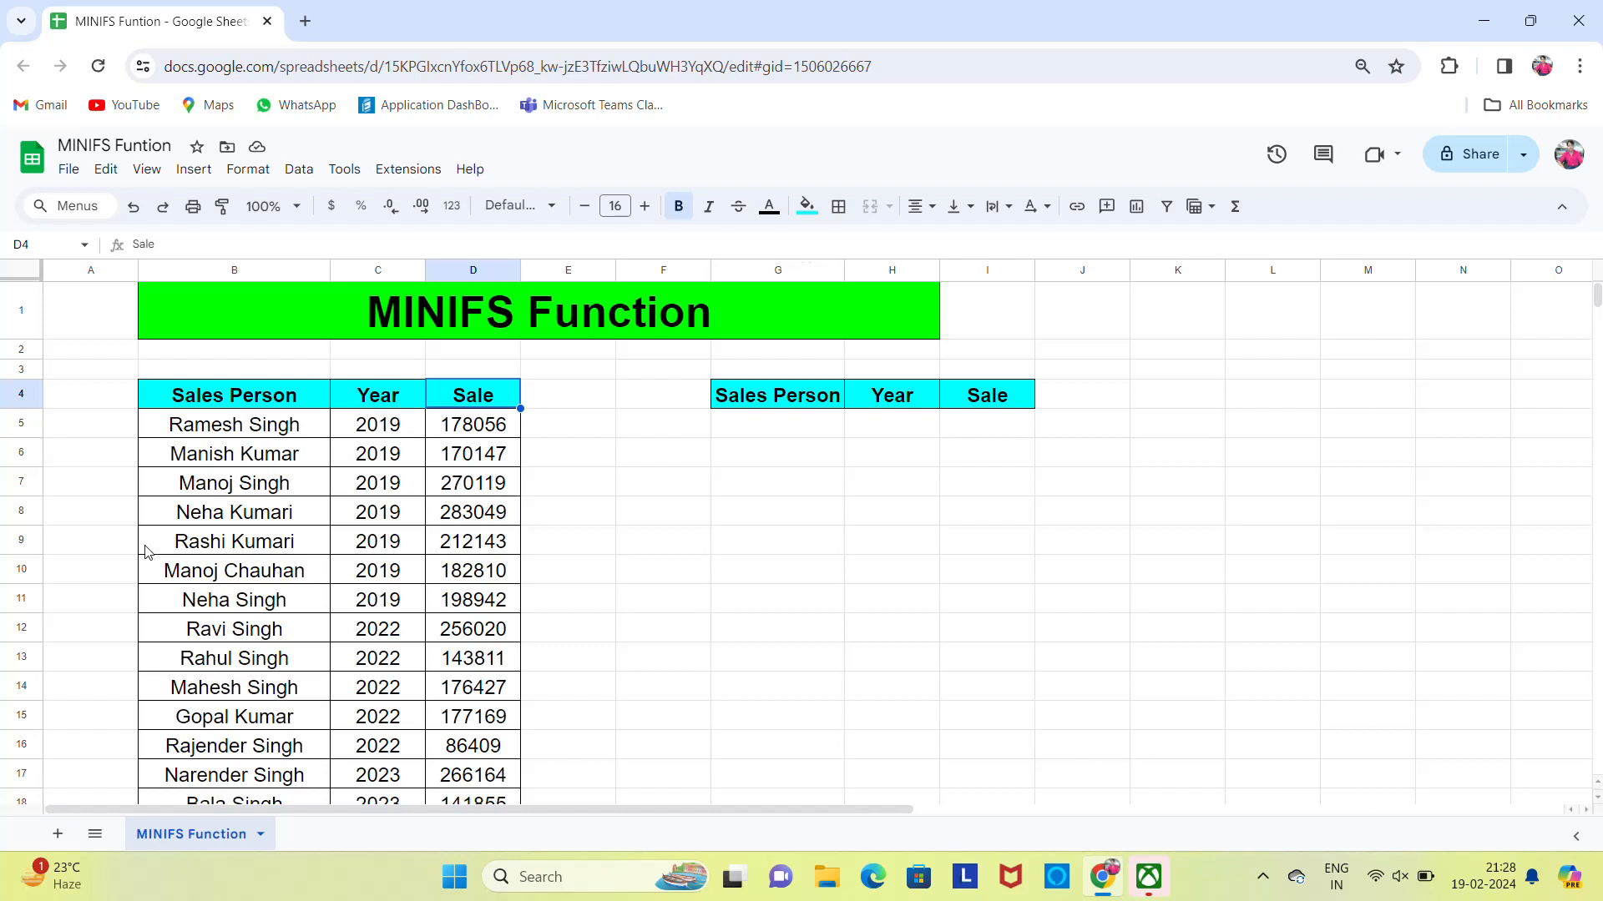
Enter a MIN formula in D22, directly below the Sale column, covering D5:D21
click(486, 442)
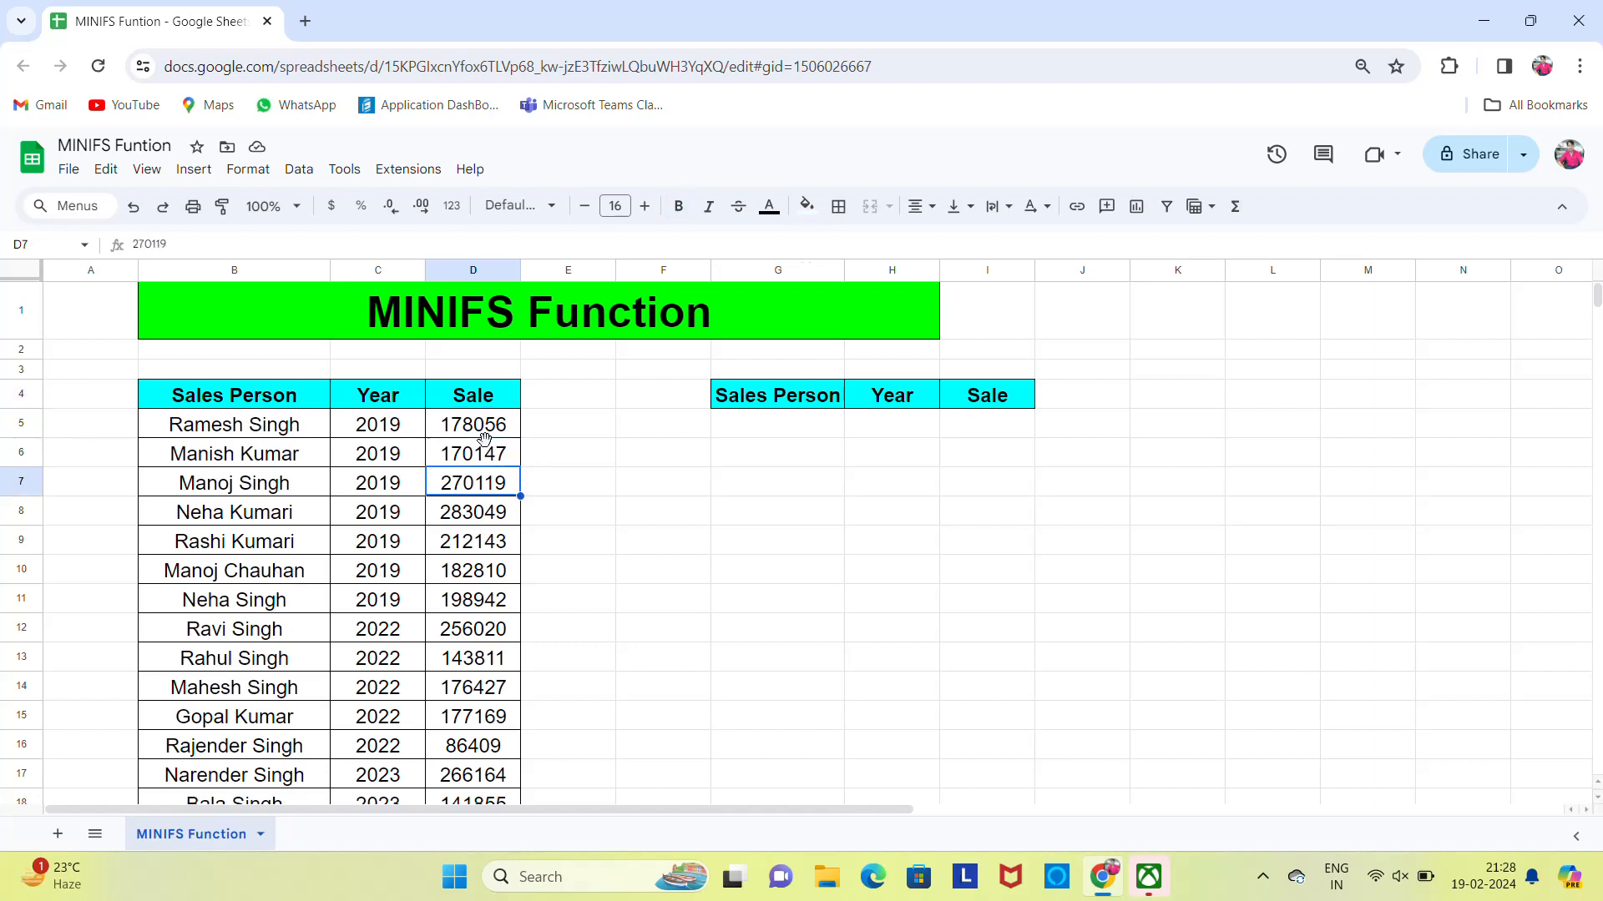
key(ctrl+Down)
key(Down)
text(=min)
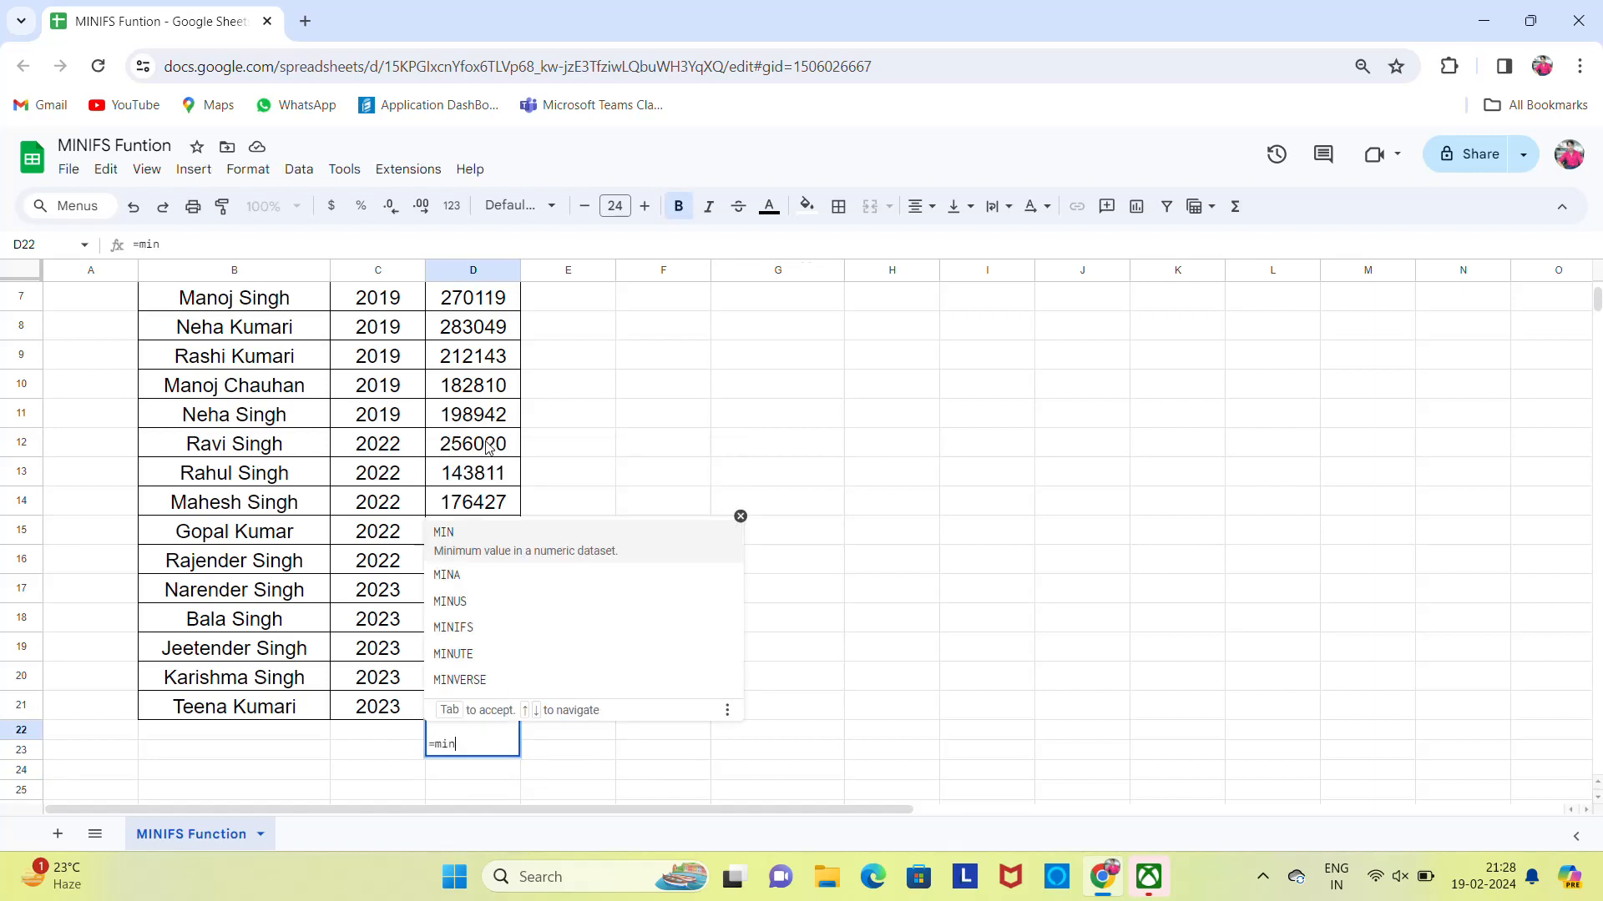
key(Tab)
key(Tab)
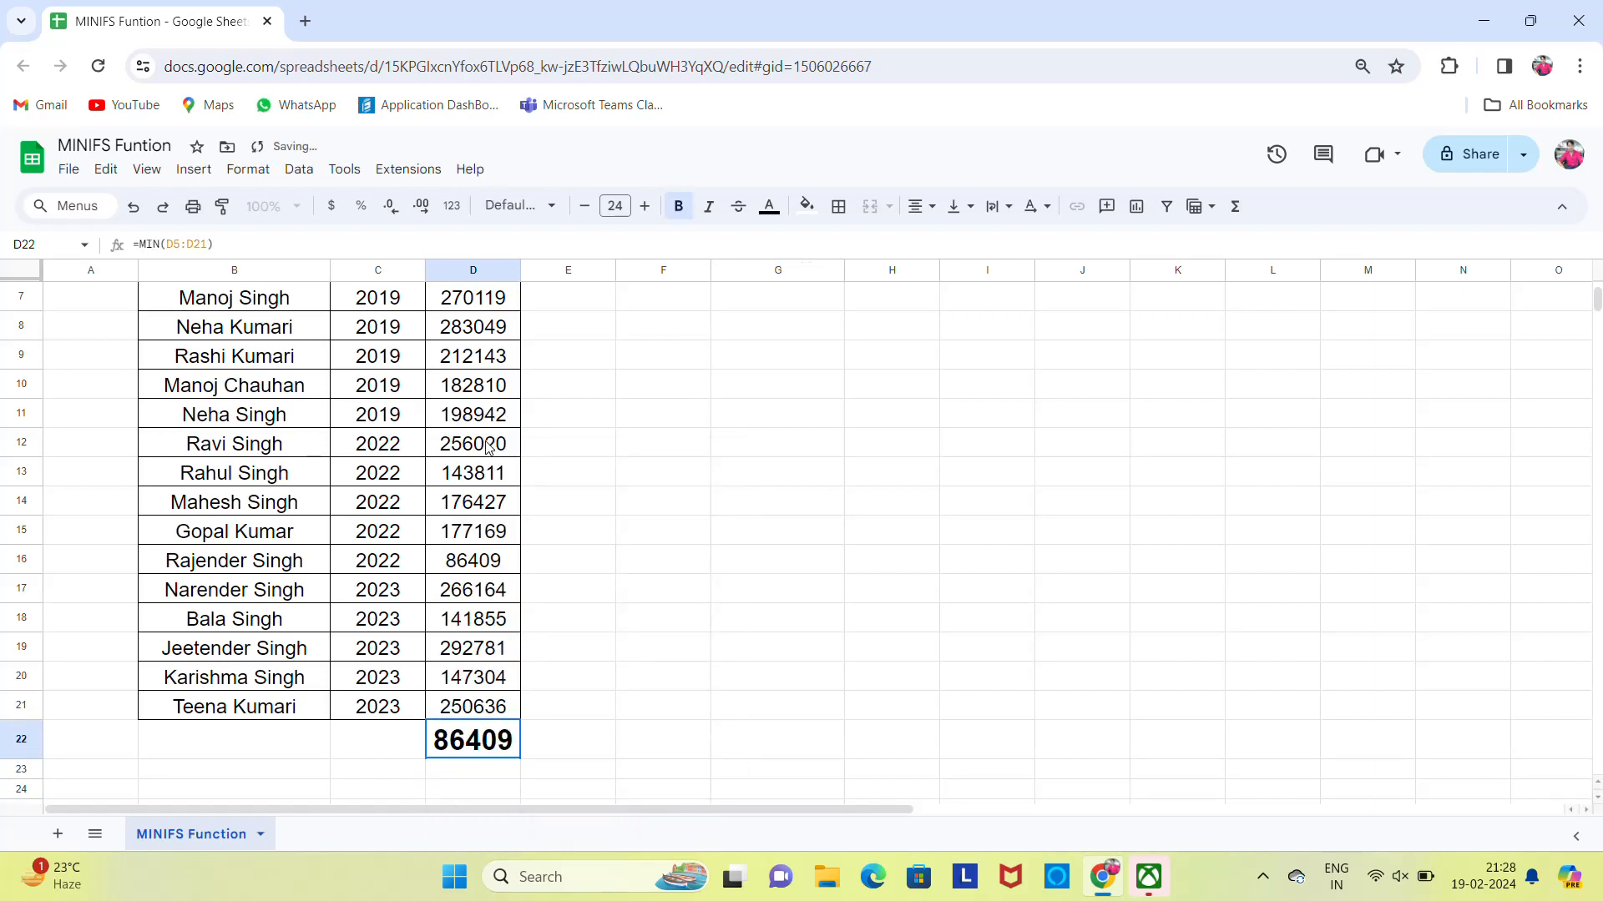
Look through the Sale column for the row that holds the minimum value calculated in D22
key(Up)
key(Down)
key(Up)
key(Down)
key(ctrl+Up)
key(ctrl+Up)
key(Down)
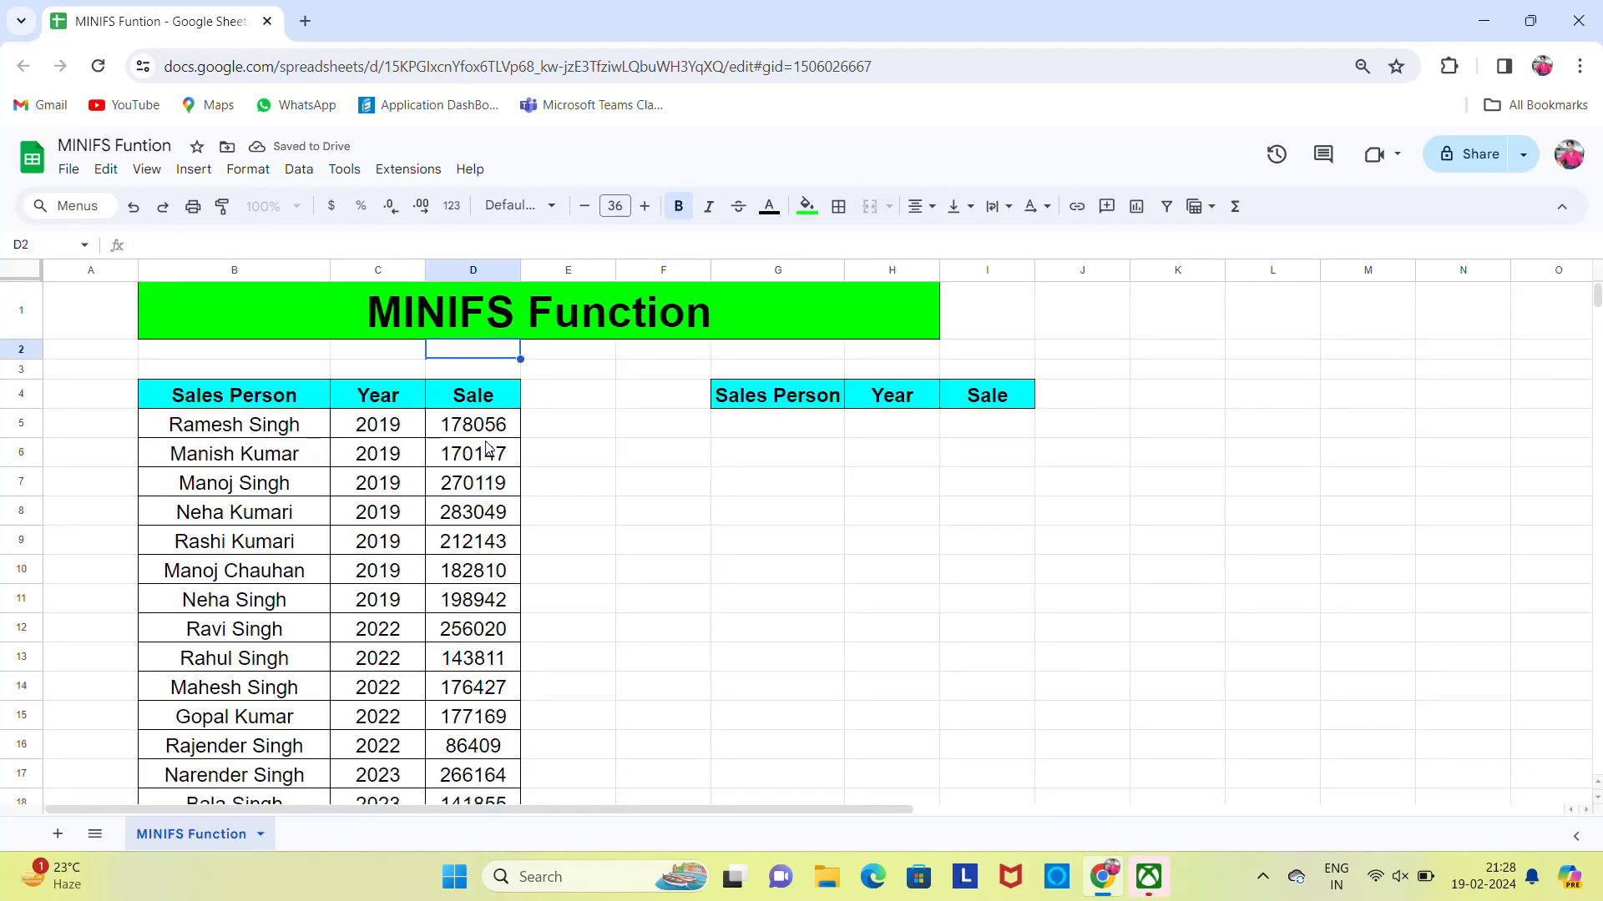
key(Down)
key(Down)
key(Down)
key(Down)
key(Down)
key(Down)
key(Down)
key(Down)
key(Down)
key(Down)
key(Down)
key(Down)
key(Down)
key(Down)
key(Down)
key(Down)
key(Down)
key(Down)
key(Down)
key(Down)
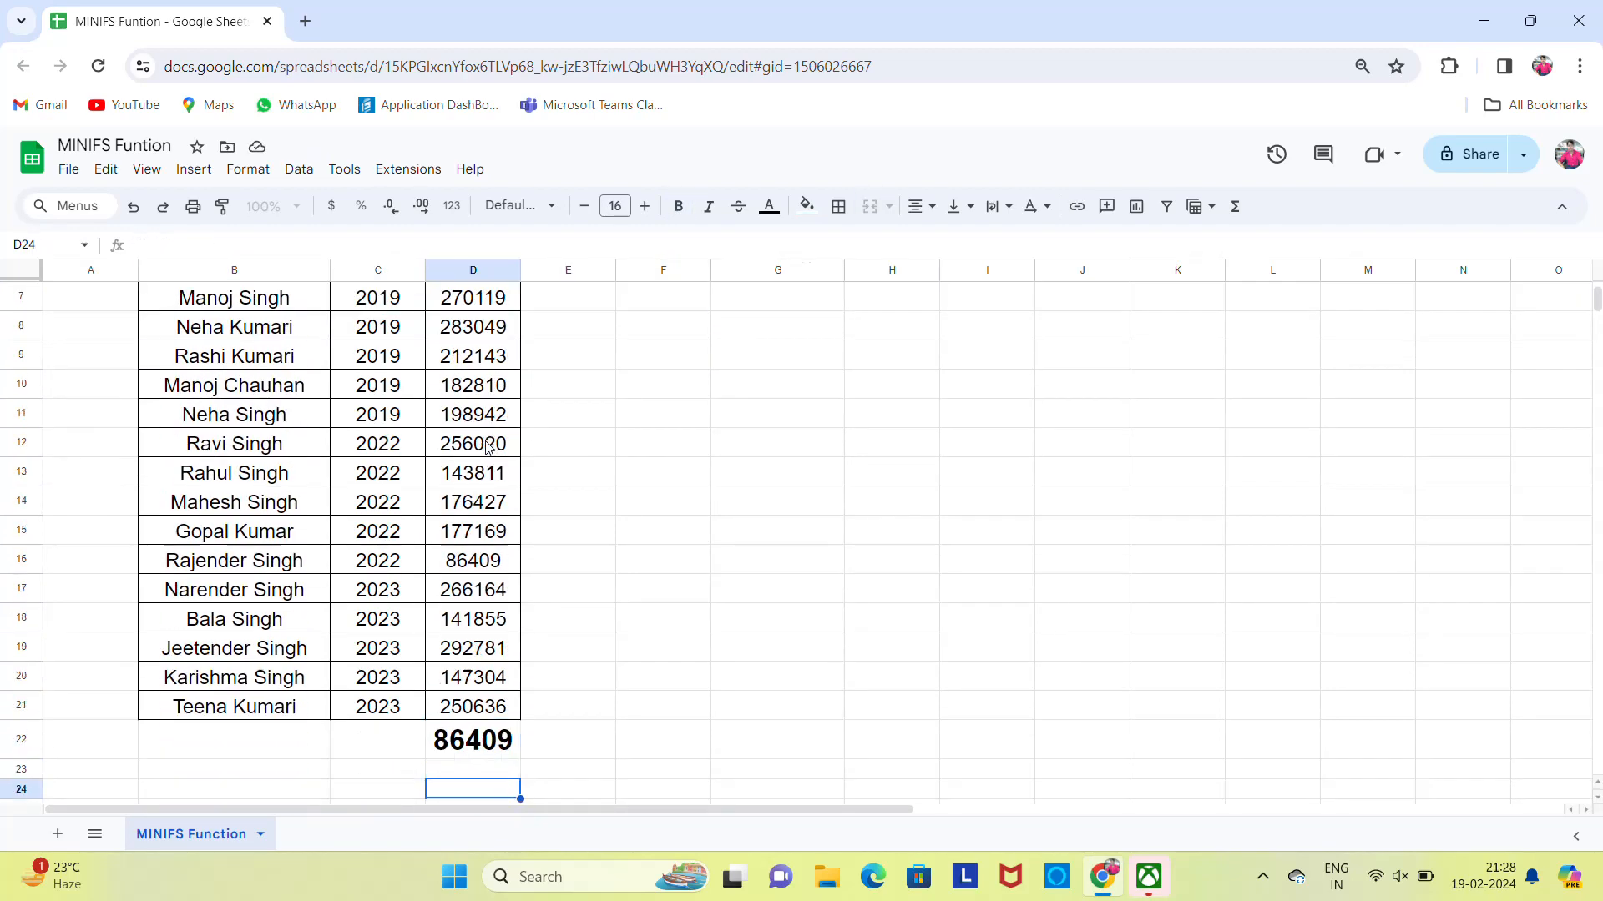
Fill B16:D16, the table row containing the minimum sale, with bright green
key(Up)
key(Up)
key(Up)
key(Up)
key(Up)
key(Up)
key(Up)
key(Up)
key(Up)
key(Left)
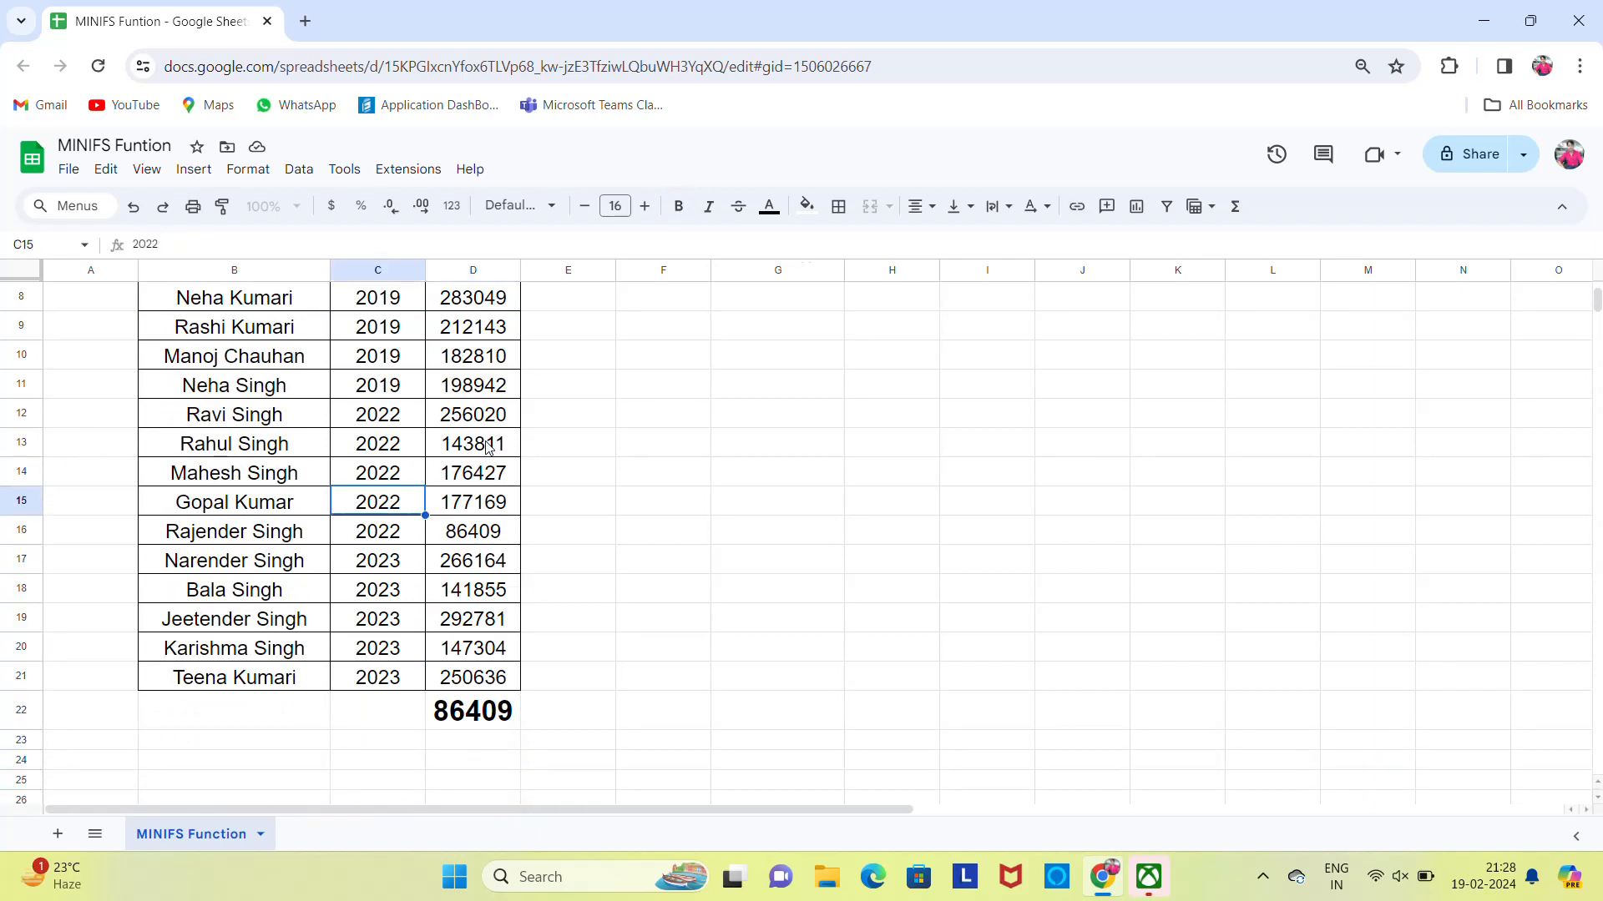
key(Left)
key(Down)
key(shift+Right)
key(shift+Right)
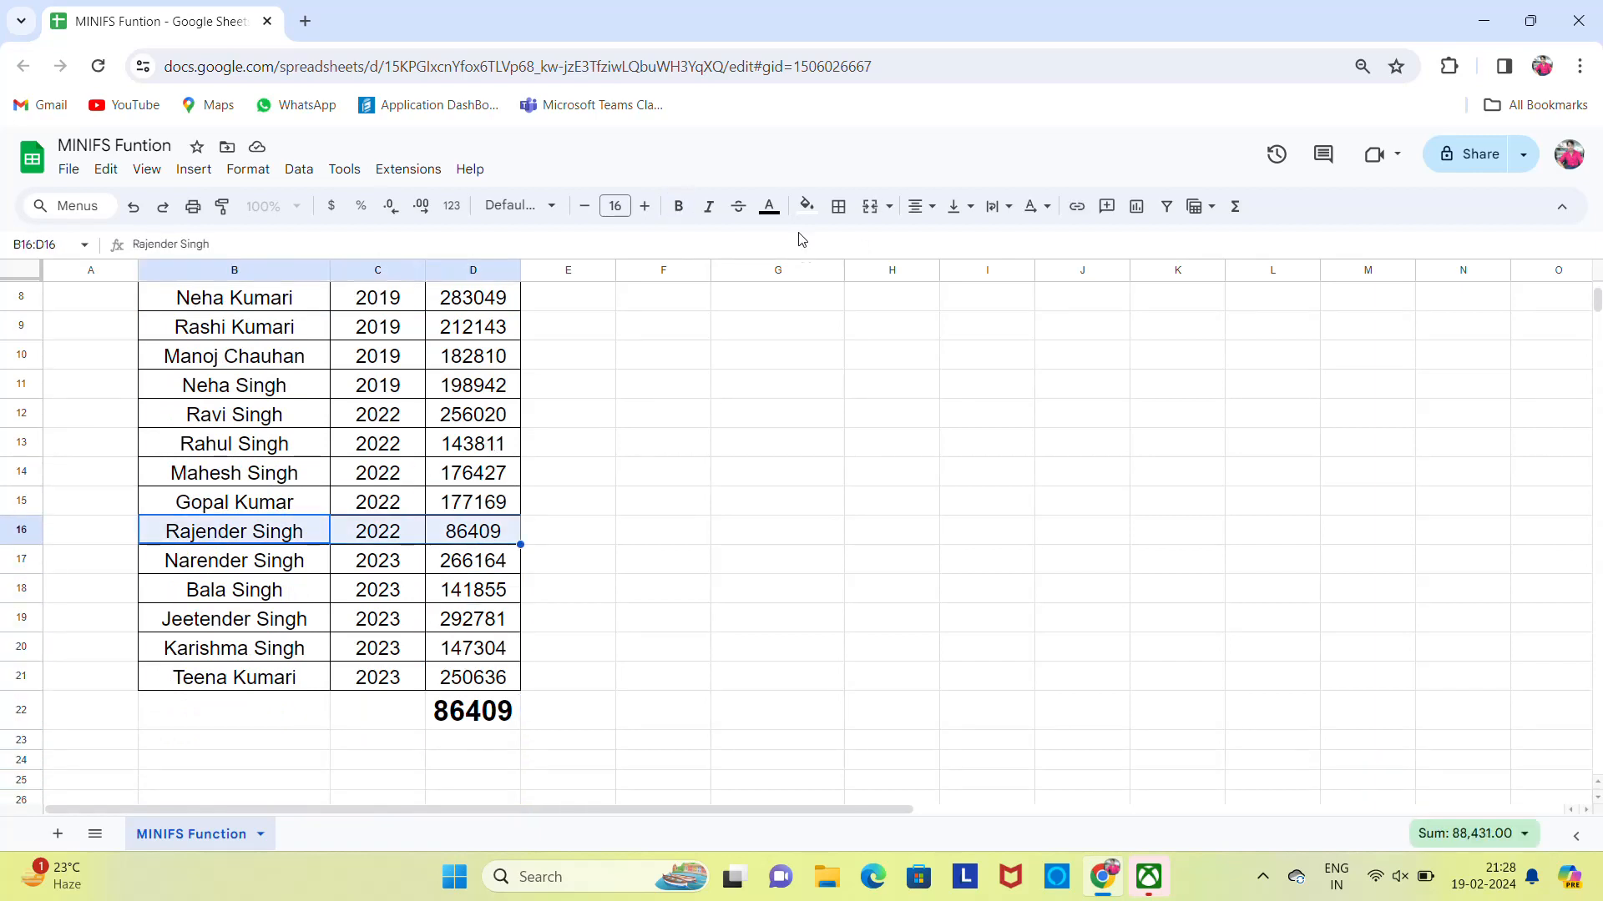
click(807, 206)
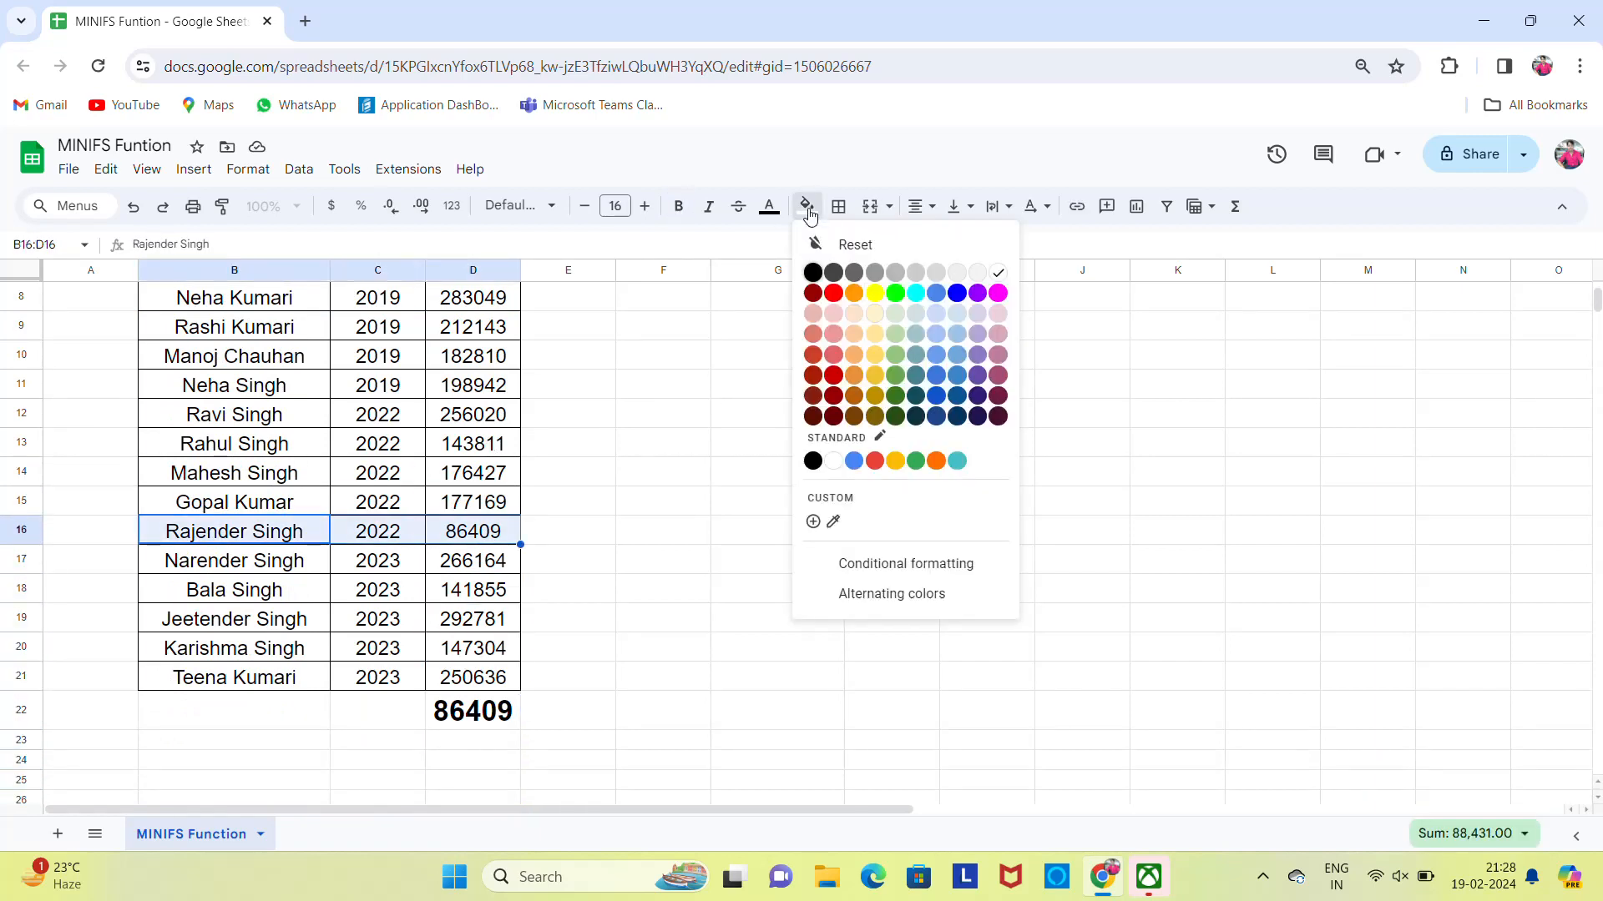
click(896, 294)
Check the minimum formula in D22 and look over the headers of the data table and the lookup table
click(482, 711)
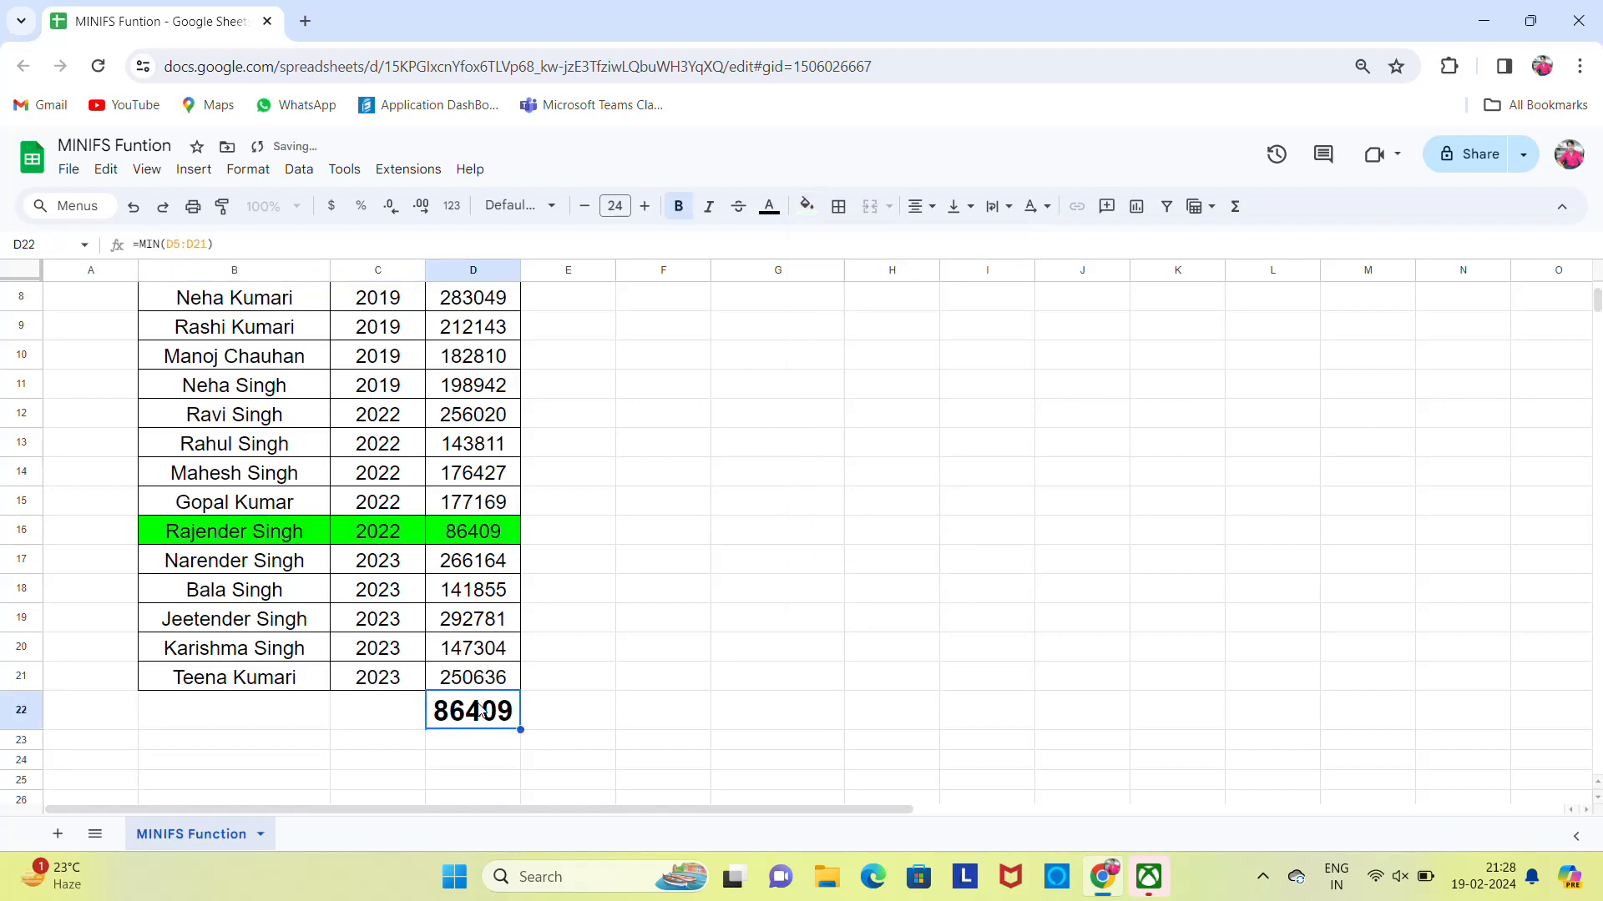
key(ctrl+Up)
key(ctrl+Up)
key(Down)
key(Down)
key(Down)
key(Down)
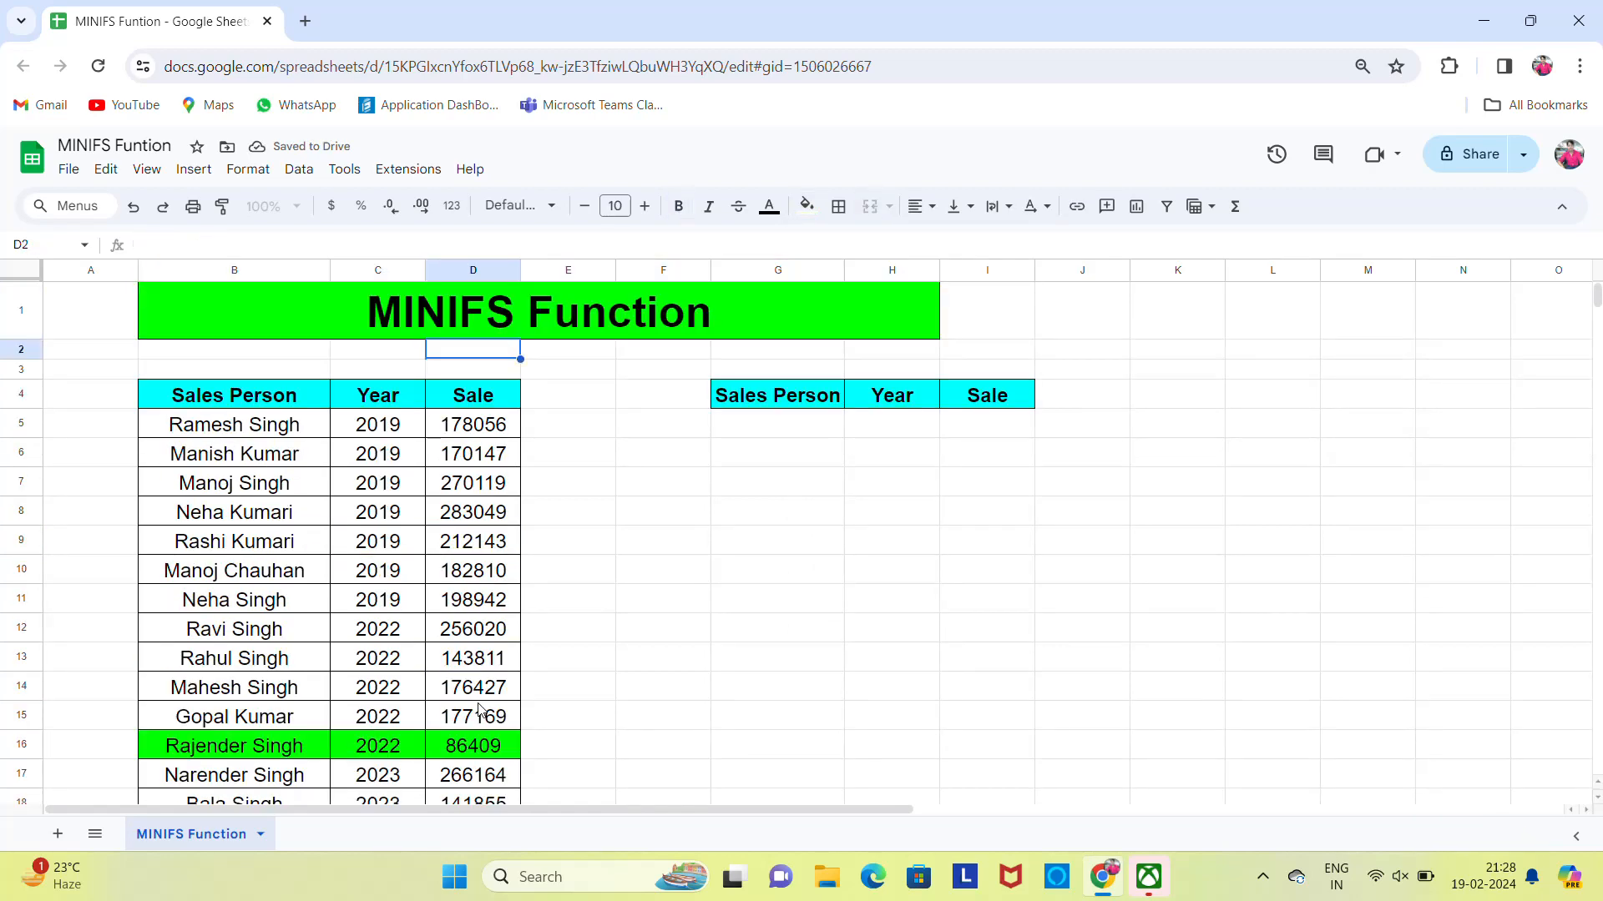
key(Up)
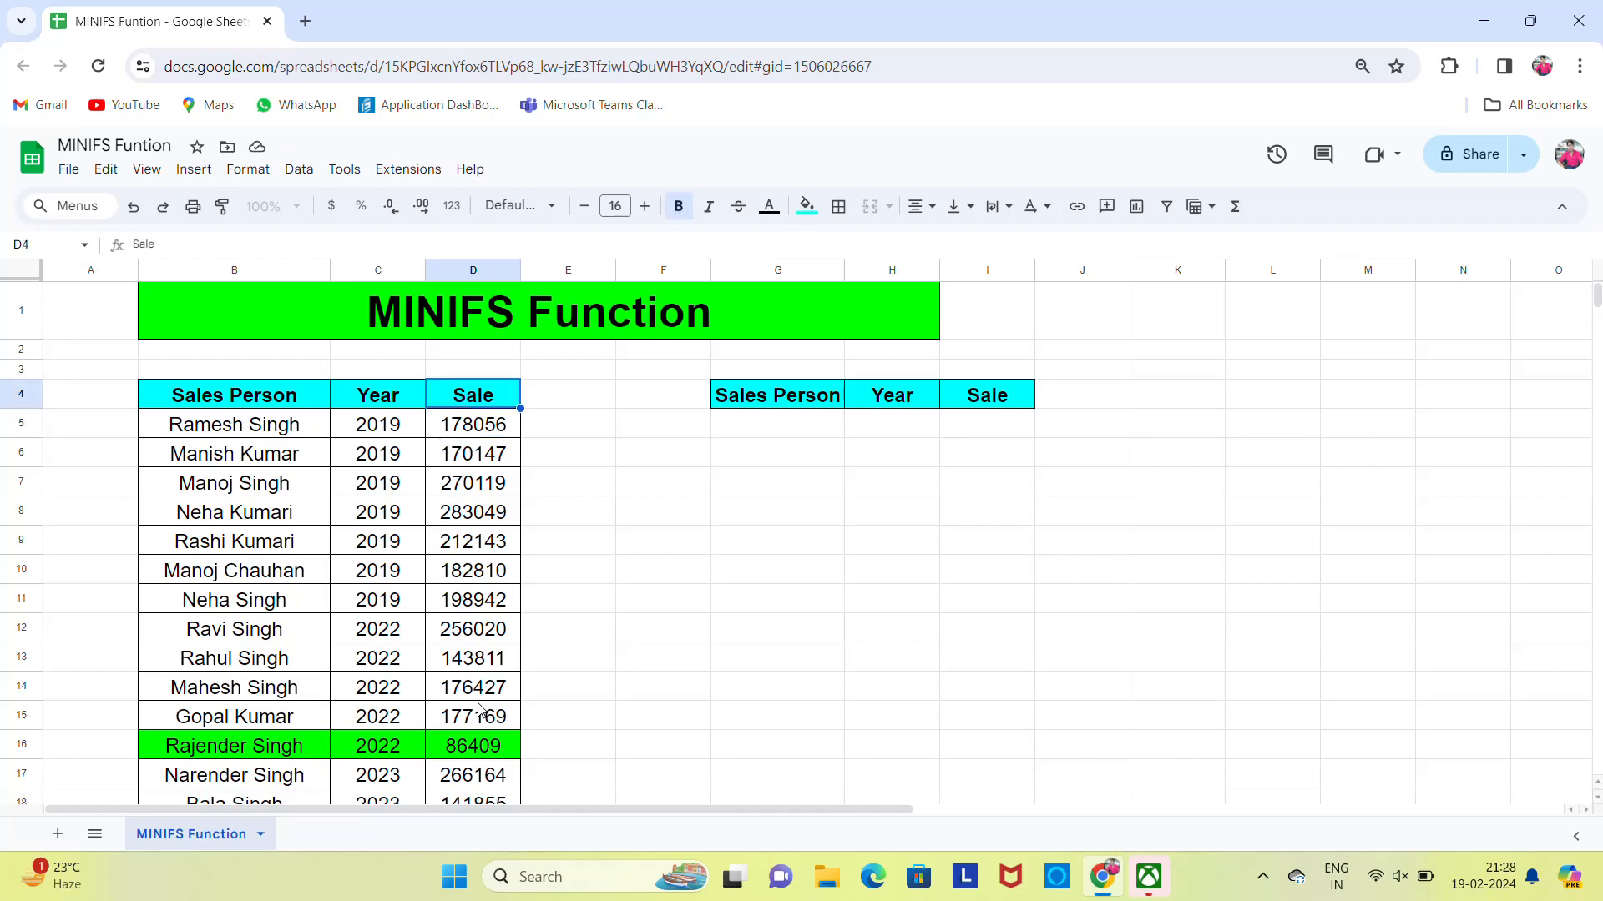
key(Left)
key(Left)
key(Right)
key(Right)
key(Right)
key(Right)
key(Right)
key(Down)
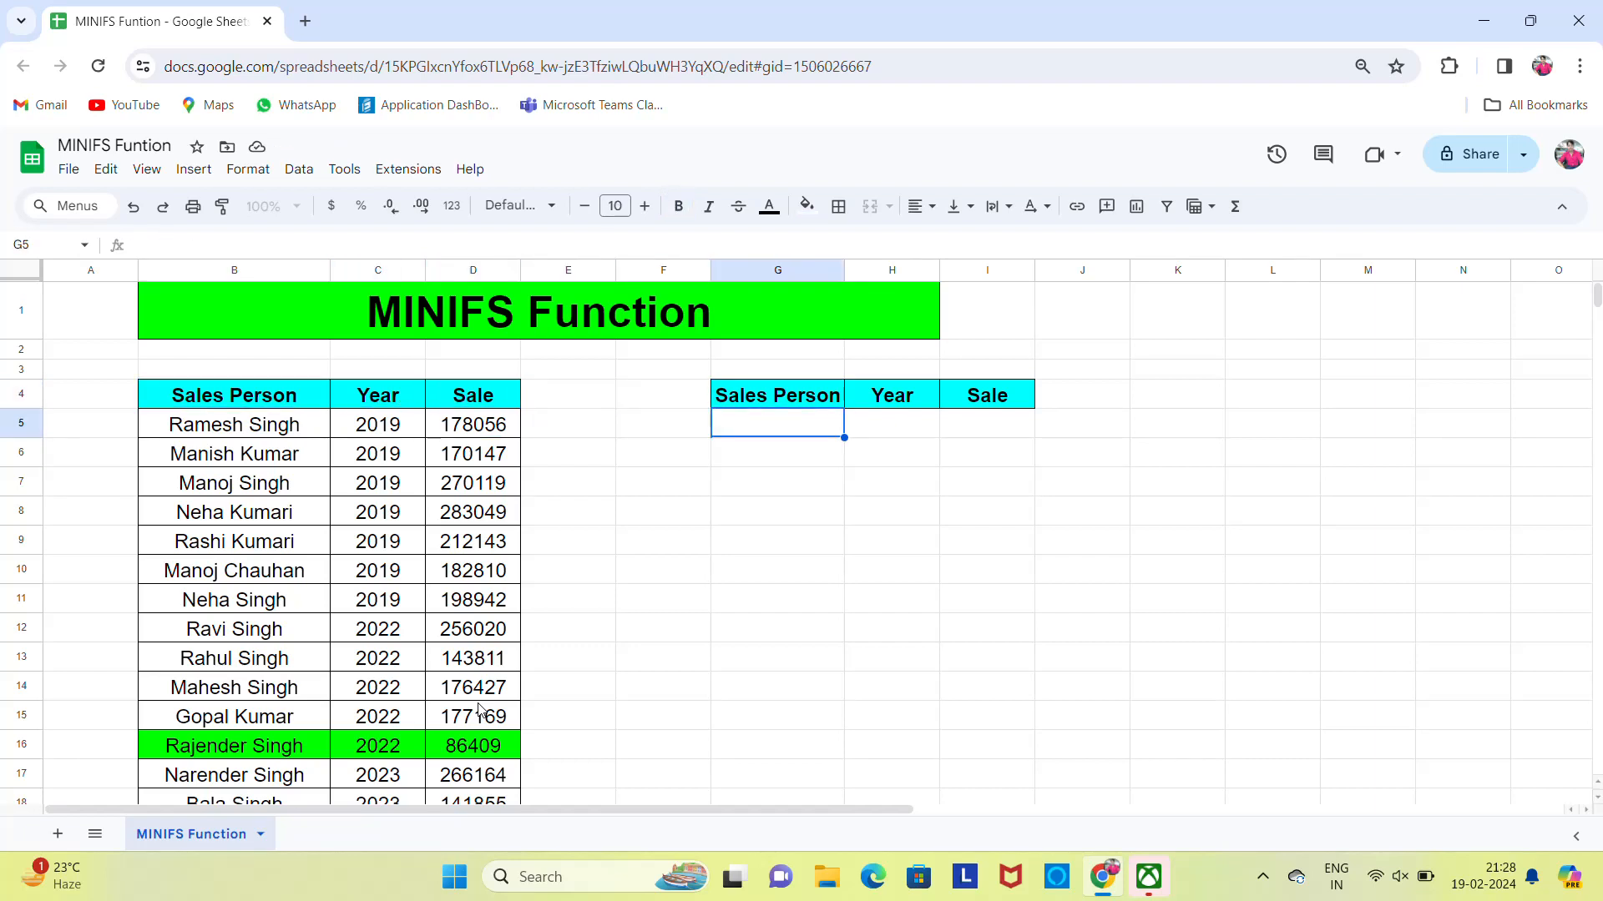
Copy the sales person's name from B5 into G5 and widen column G slightly to fit it
key(Left)
key(Left)
key(Left)
key(Left)
key(Left)
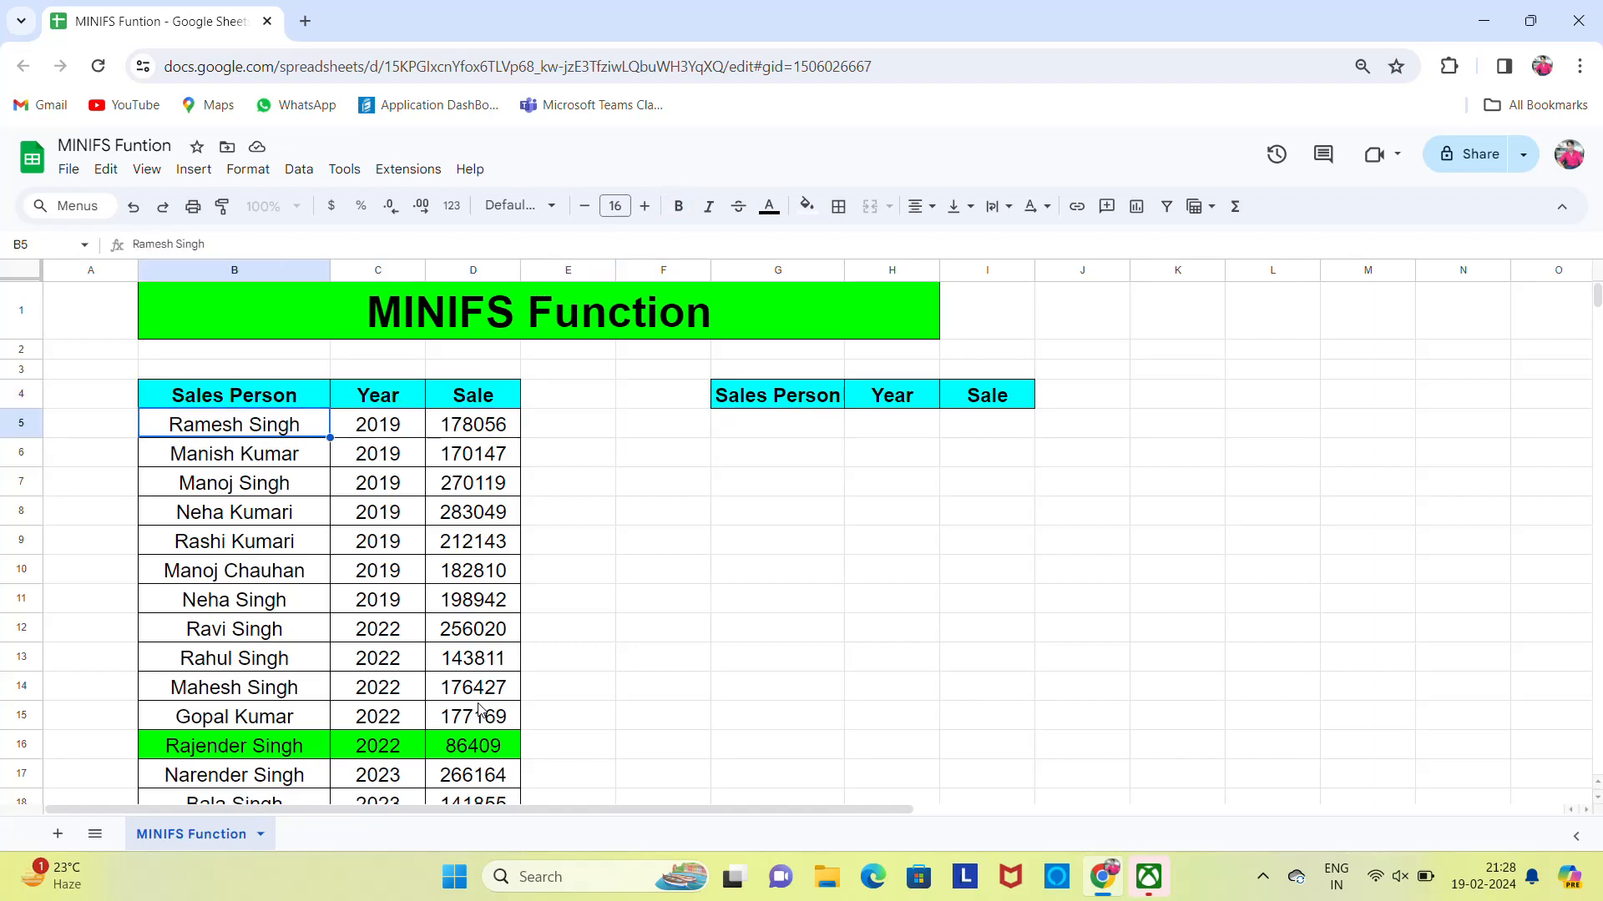
key(Right)
key(Right)
key(Right)
key(Right)
key(Right)
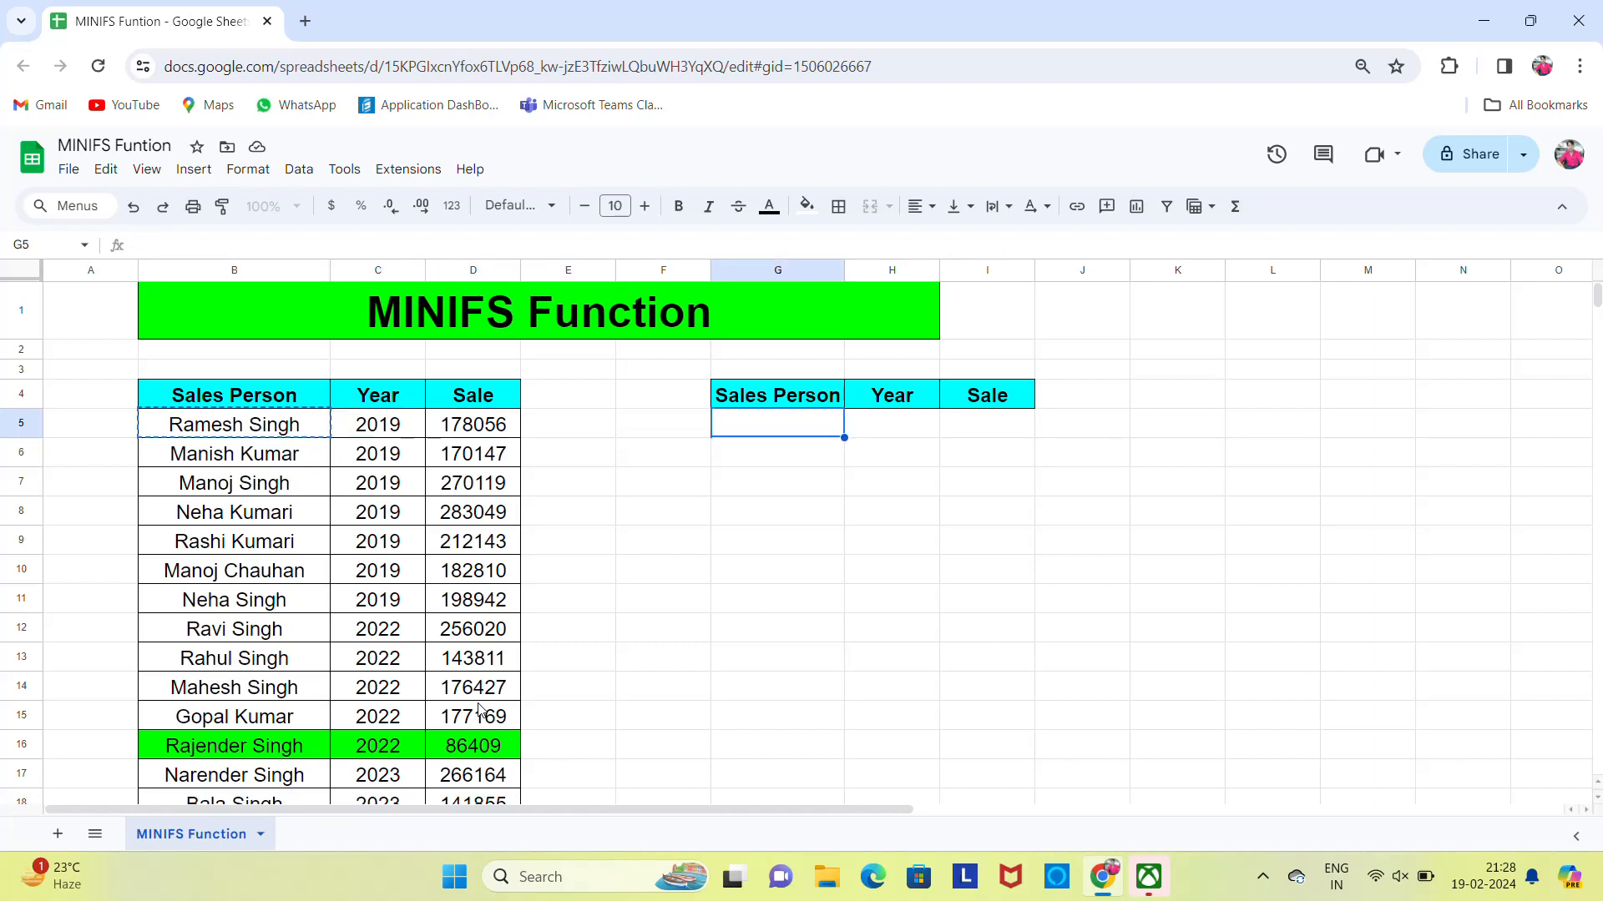
text(Ramesh Singh)
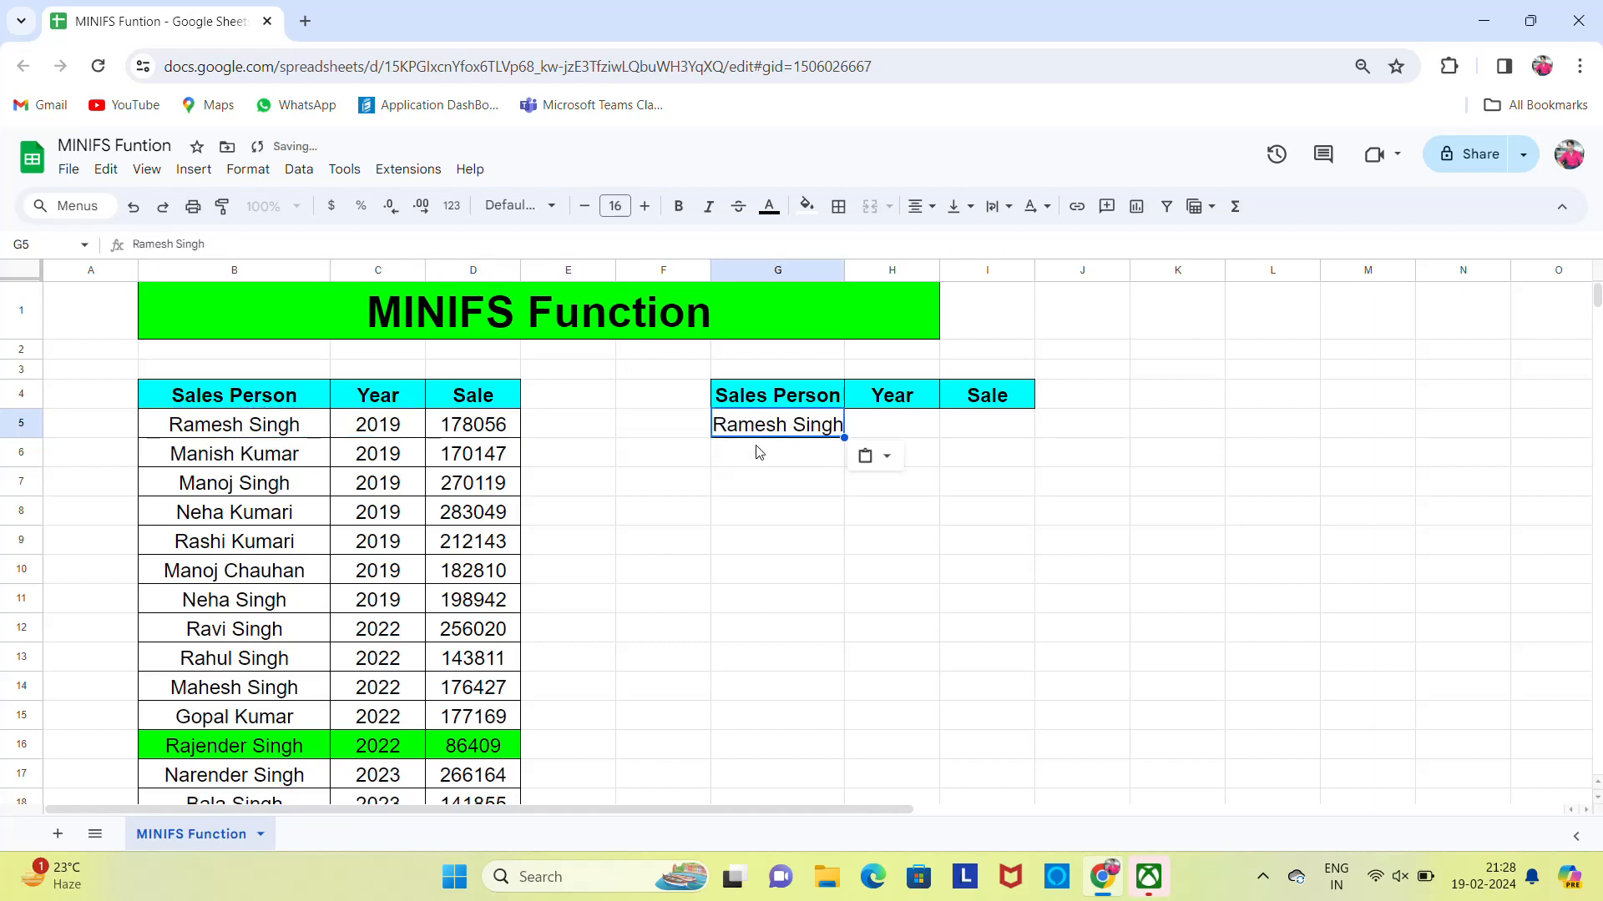
drag(843, 268, 849, 269)
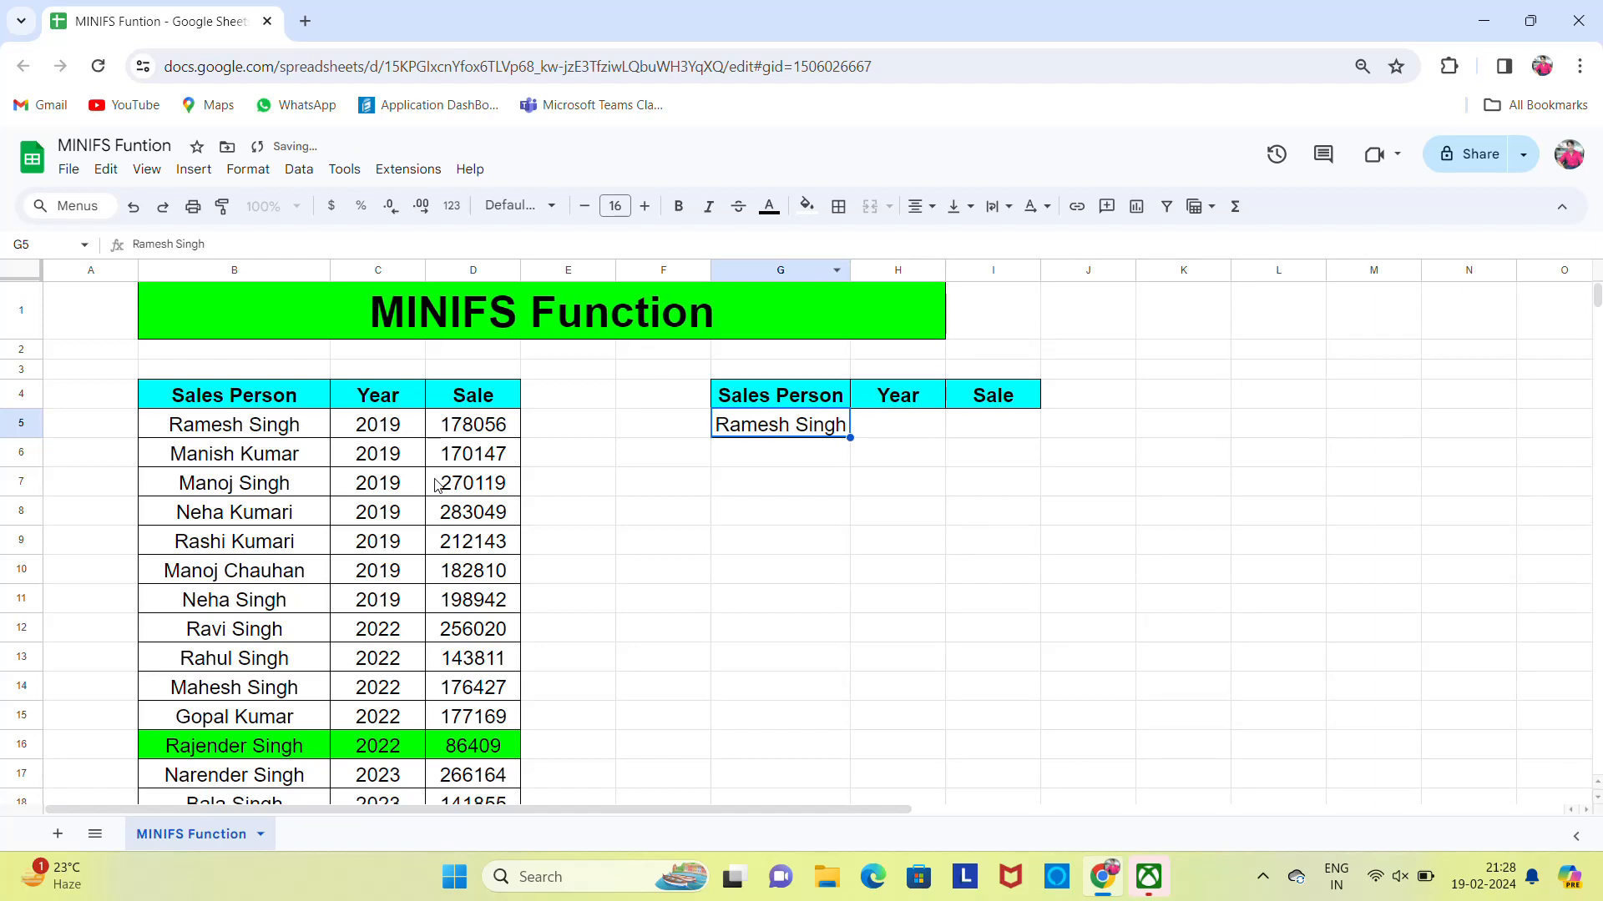
Copy the year 2019 from C5 into H5 under the lookup table's Year header
click(372, 426)
key(ctrl+c)
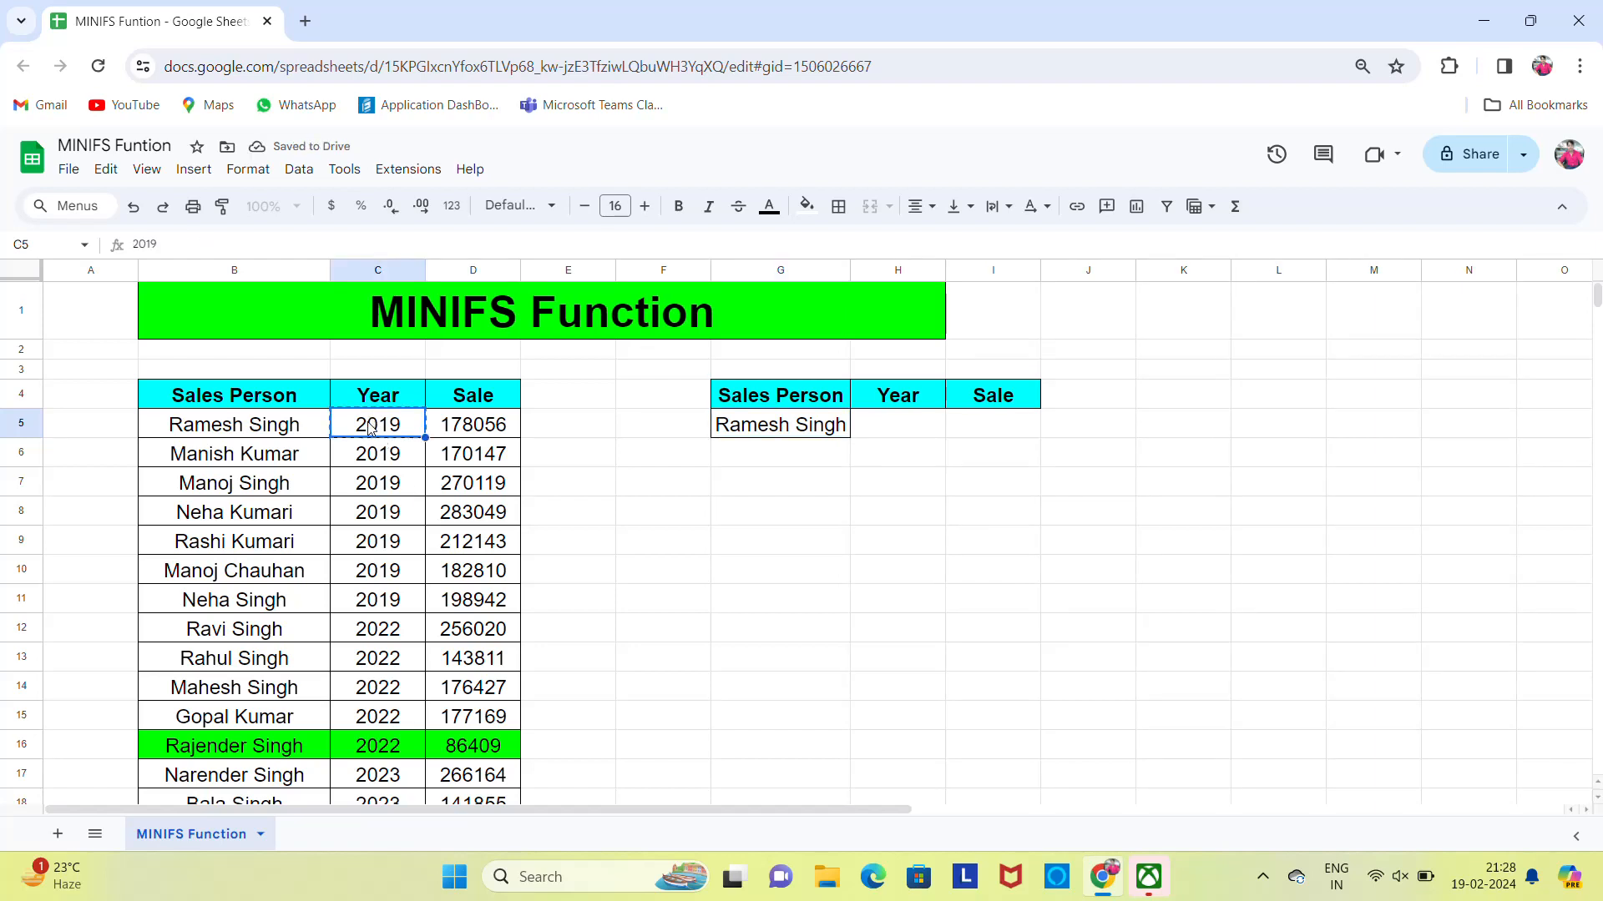
key(Right)
key(Right)
key(Right)
key(Right)
key(Right)
key(ctrl+v)
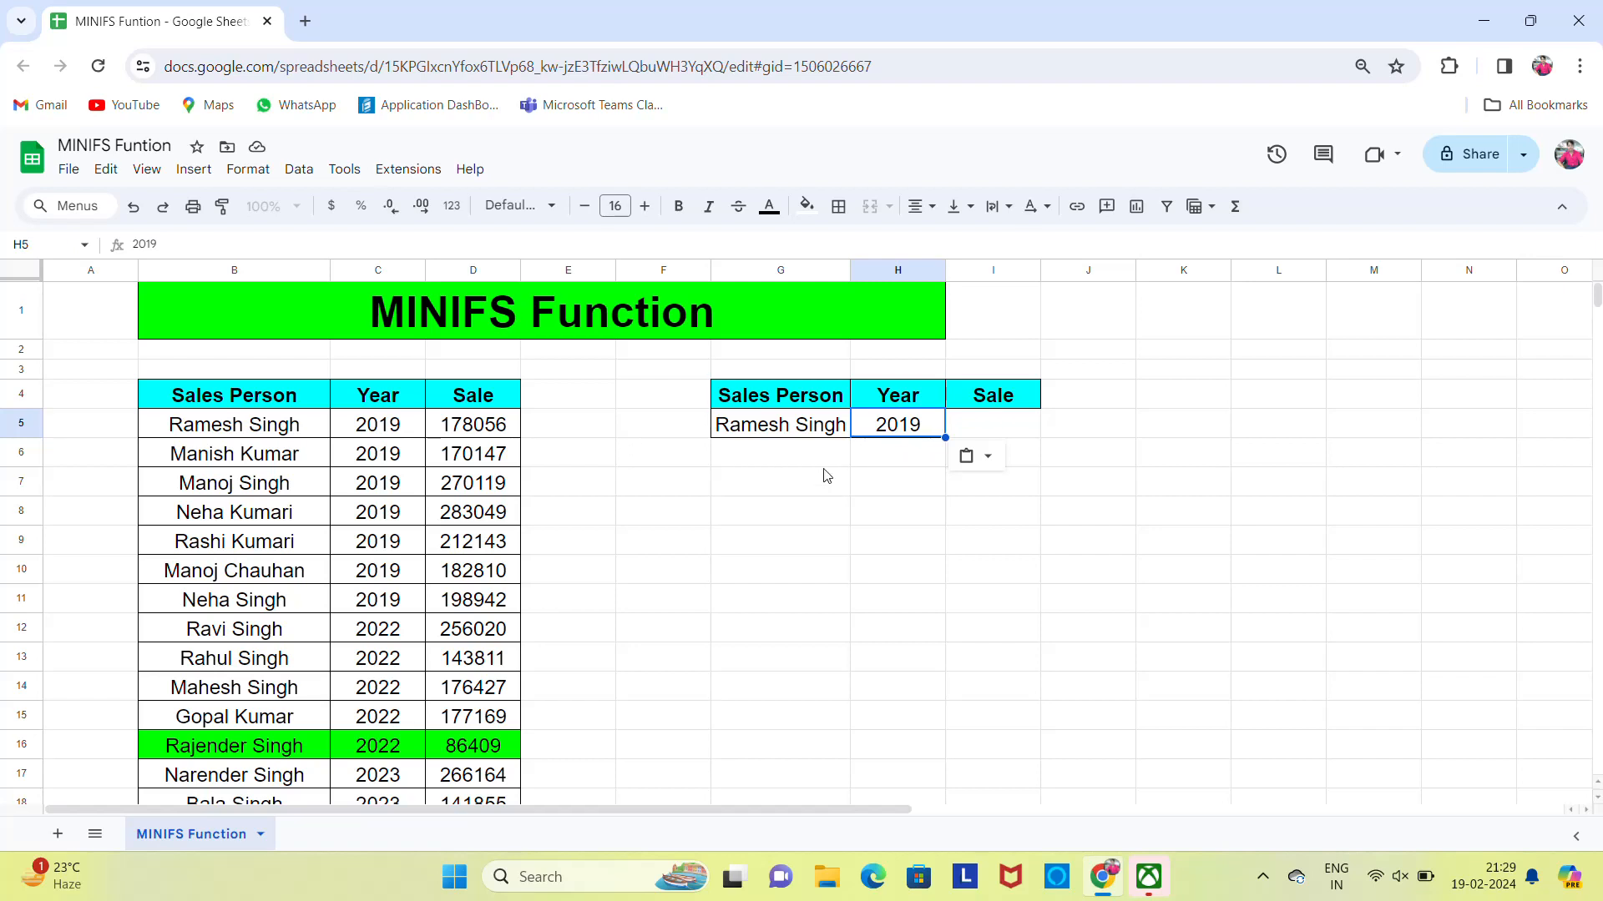
click(219, 427)
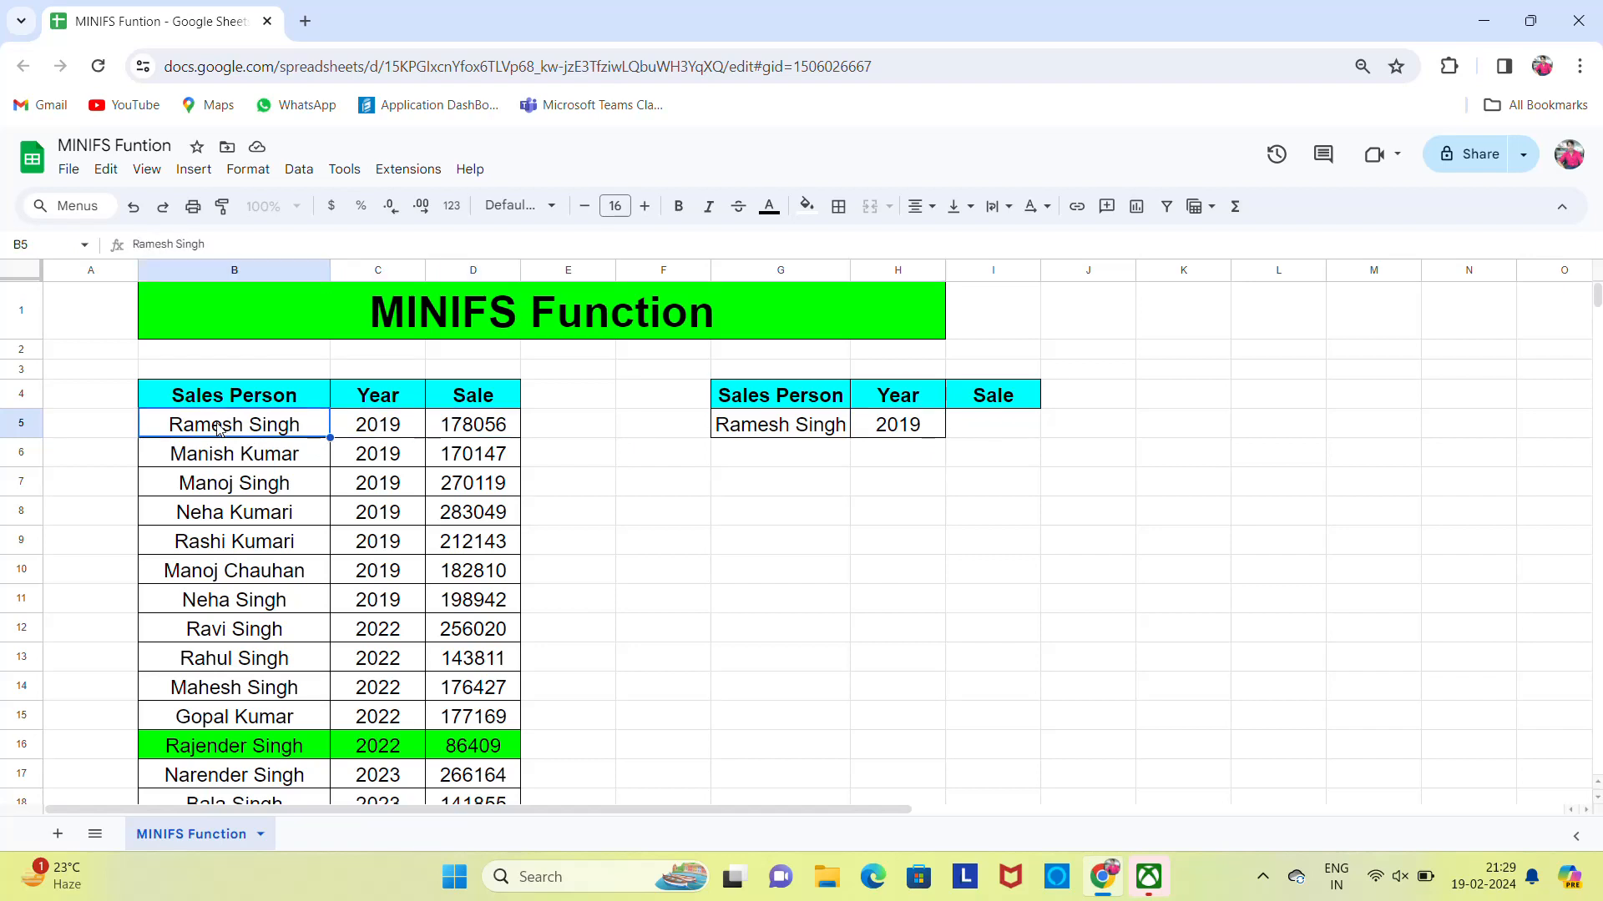
key(Down)
key(Down)
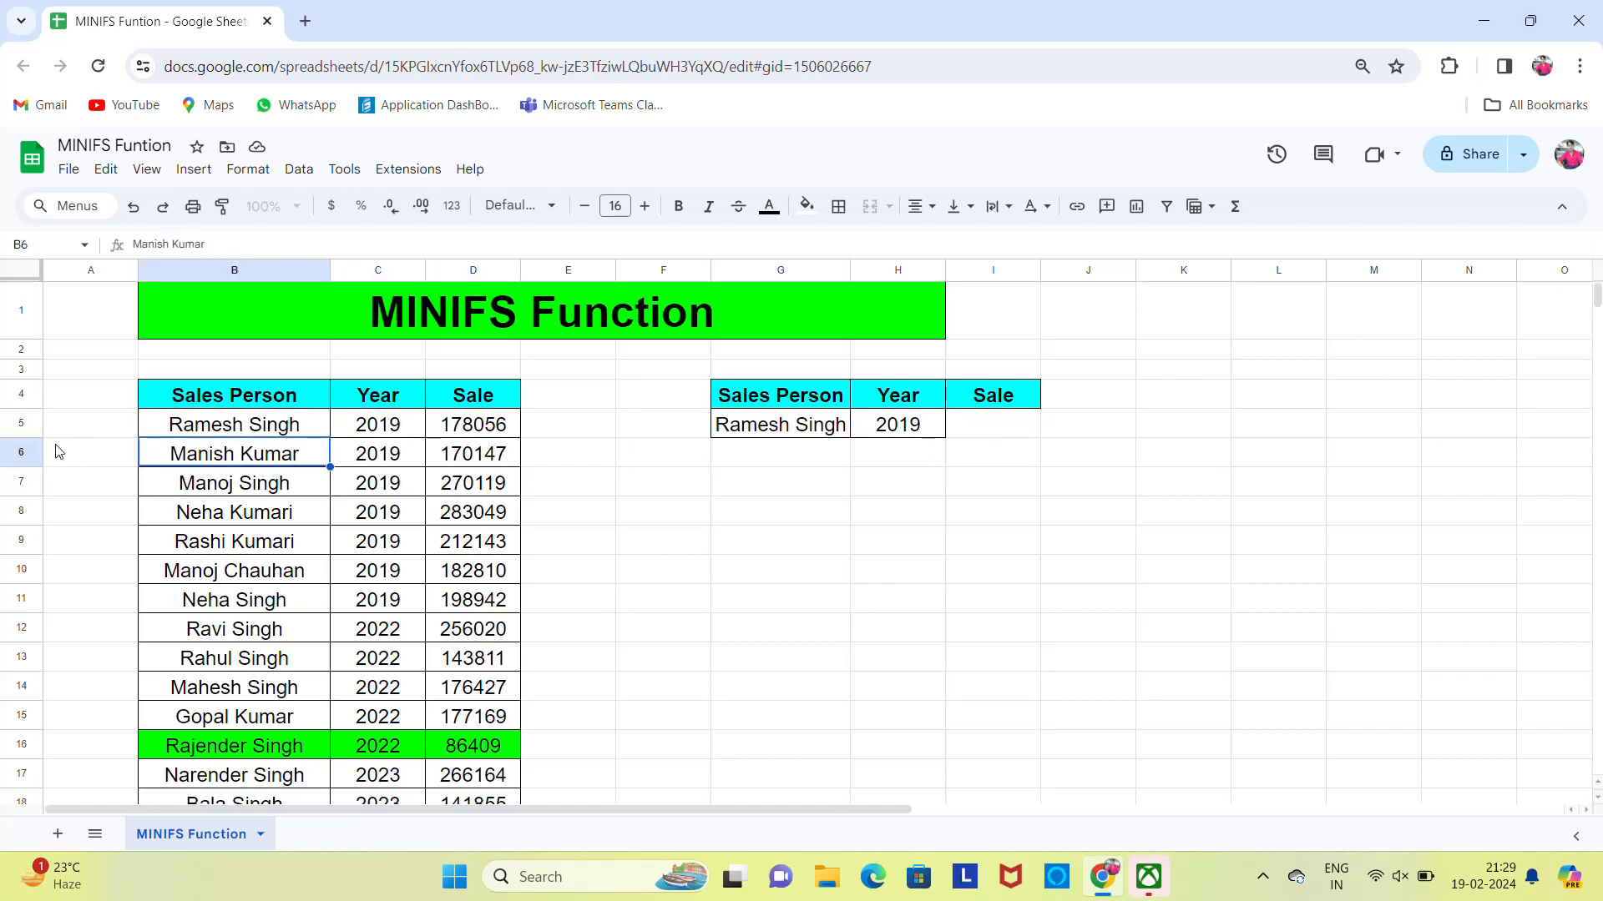
click(35, 450)
key(shift+Down)
key(shift+Down)
key(shift+Down)
key(shift+Down)
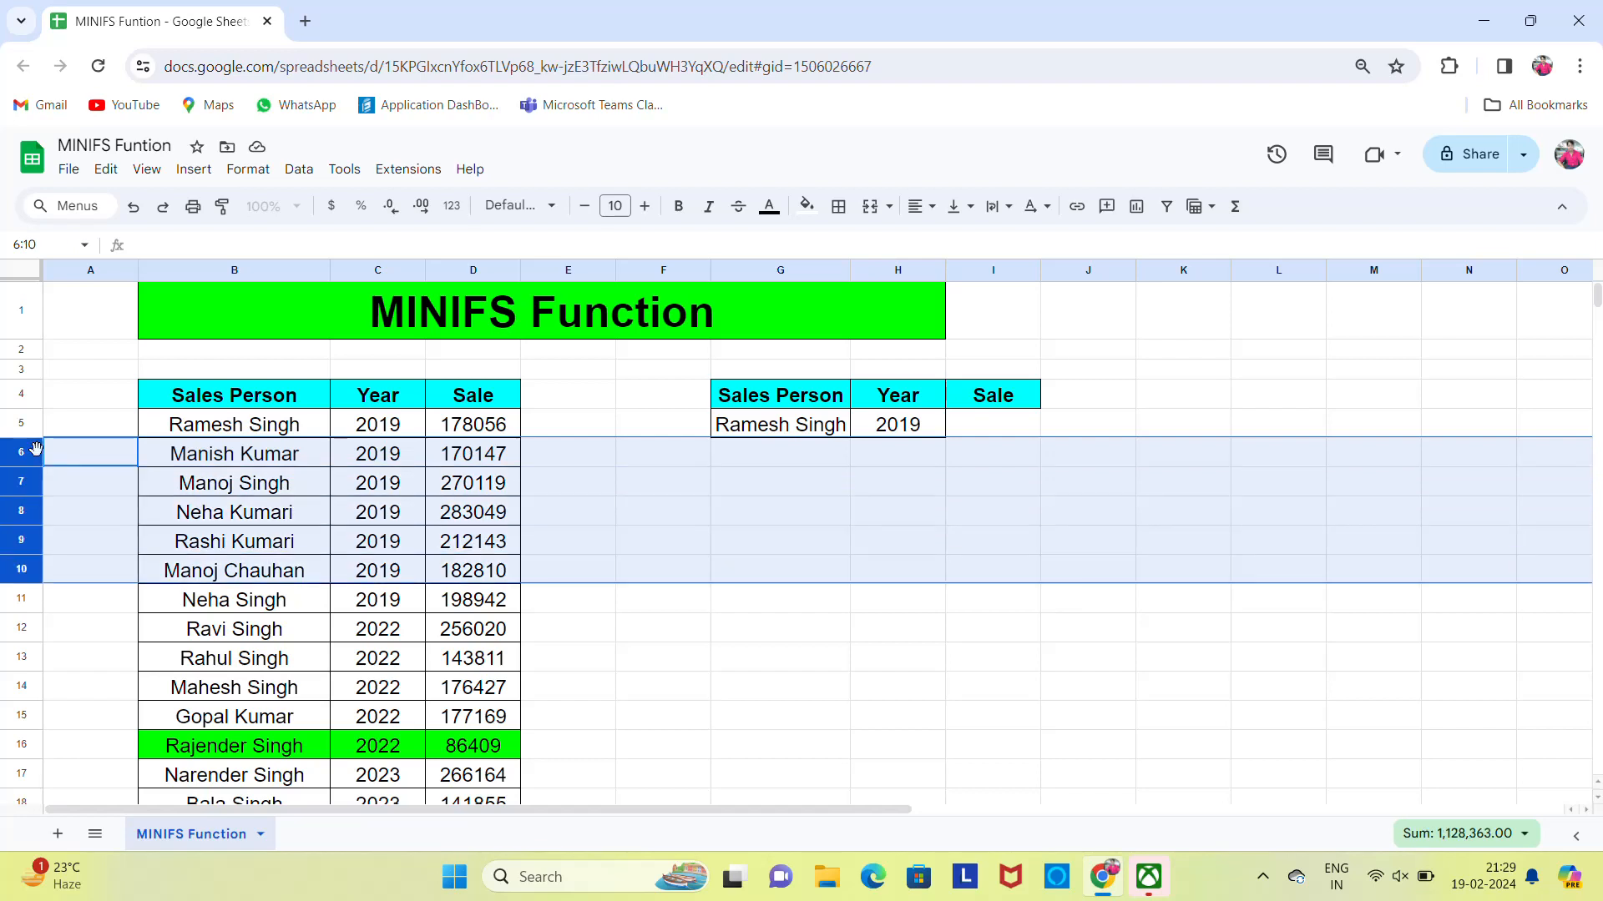
click(349, 492)
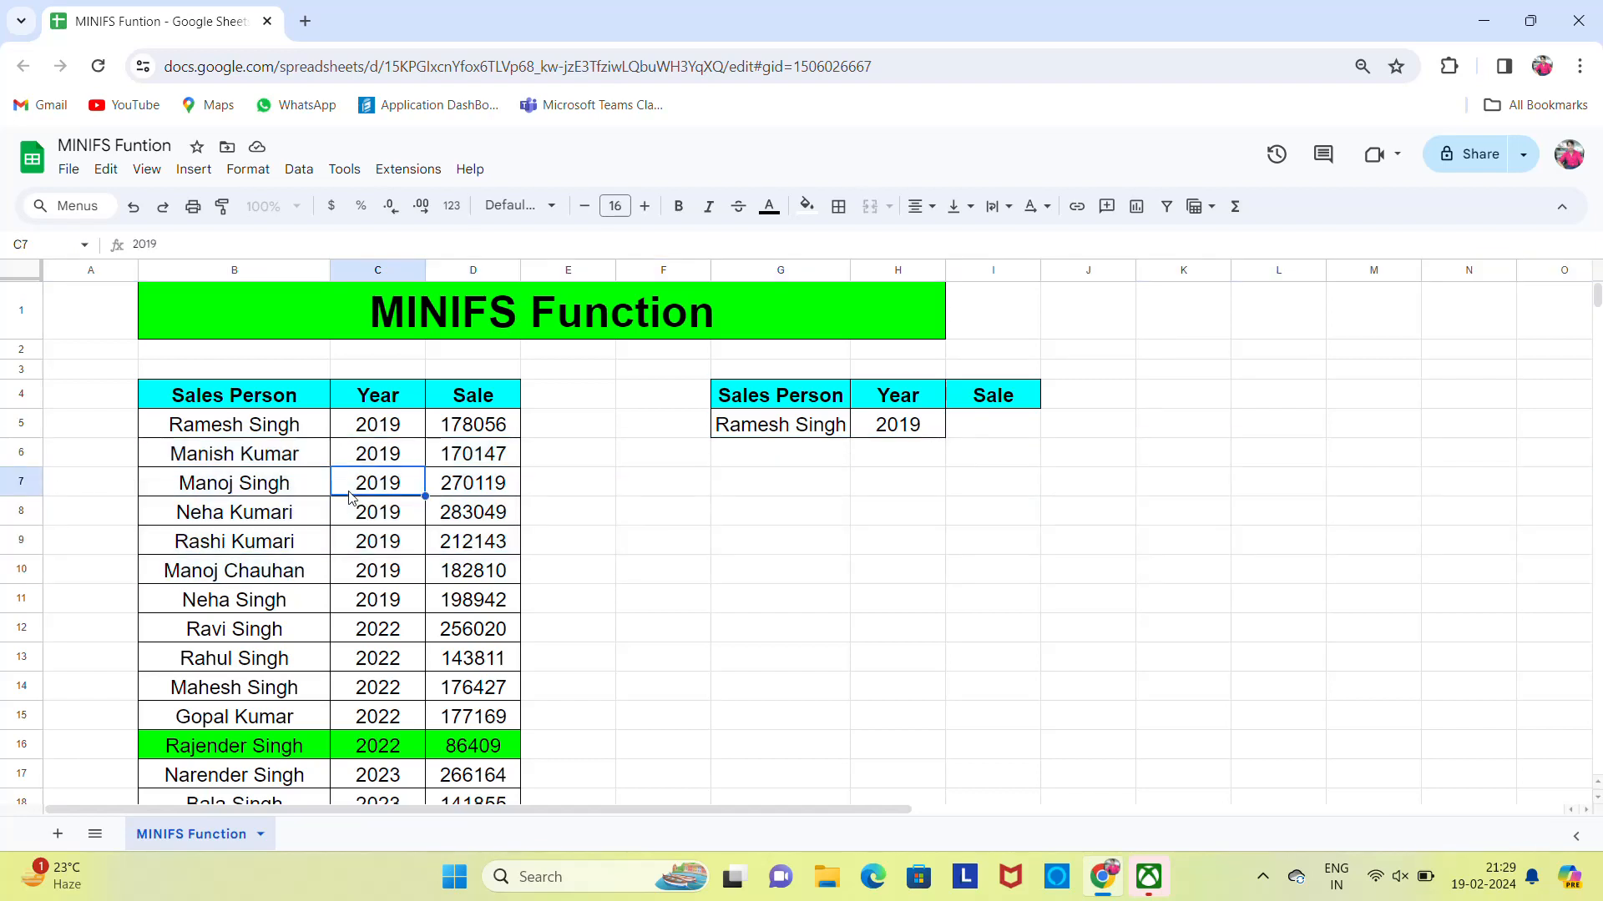
Insert five blank rows above rows 6 to 10, just below the first data row
click(272, 472)
key(Up)
key(shift+space)
key(shift+Down)
key(shift+Down)
key(shift+Down)
key(shift+Down)
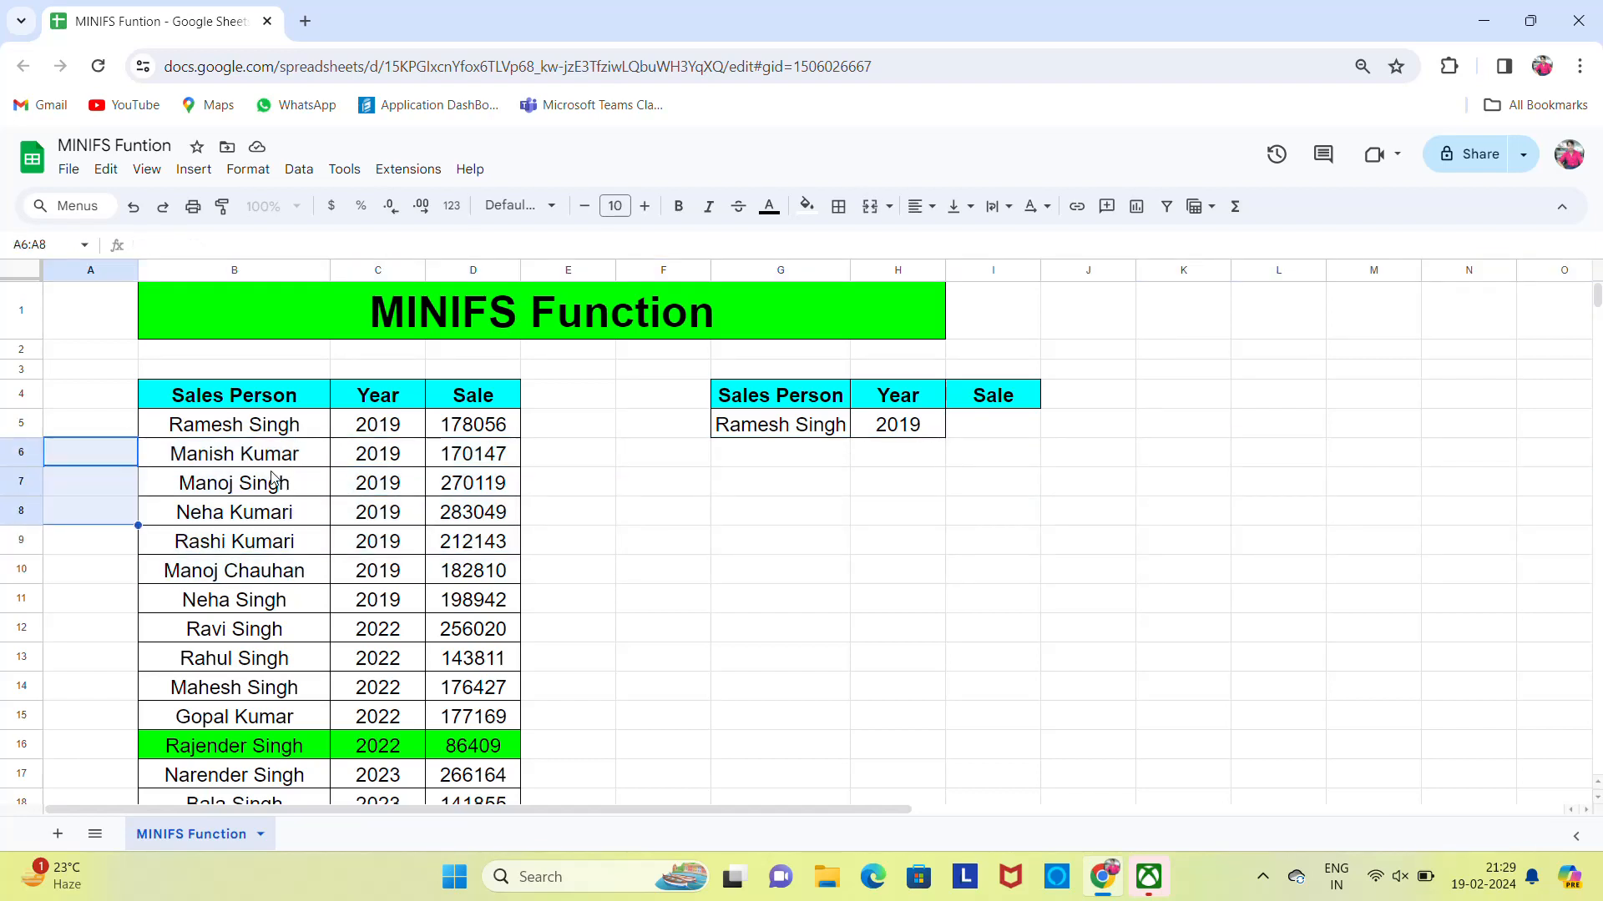
right_click(306, 498)
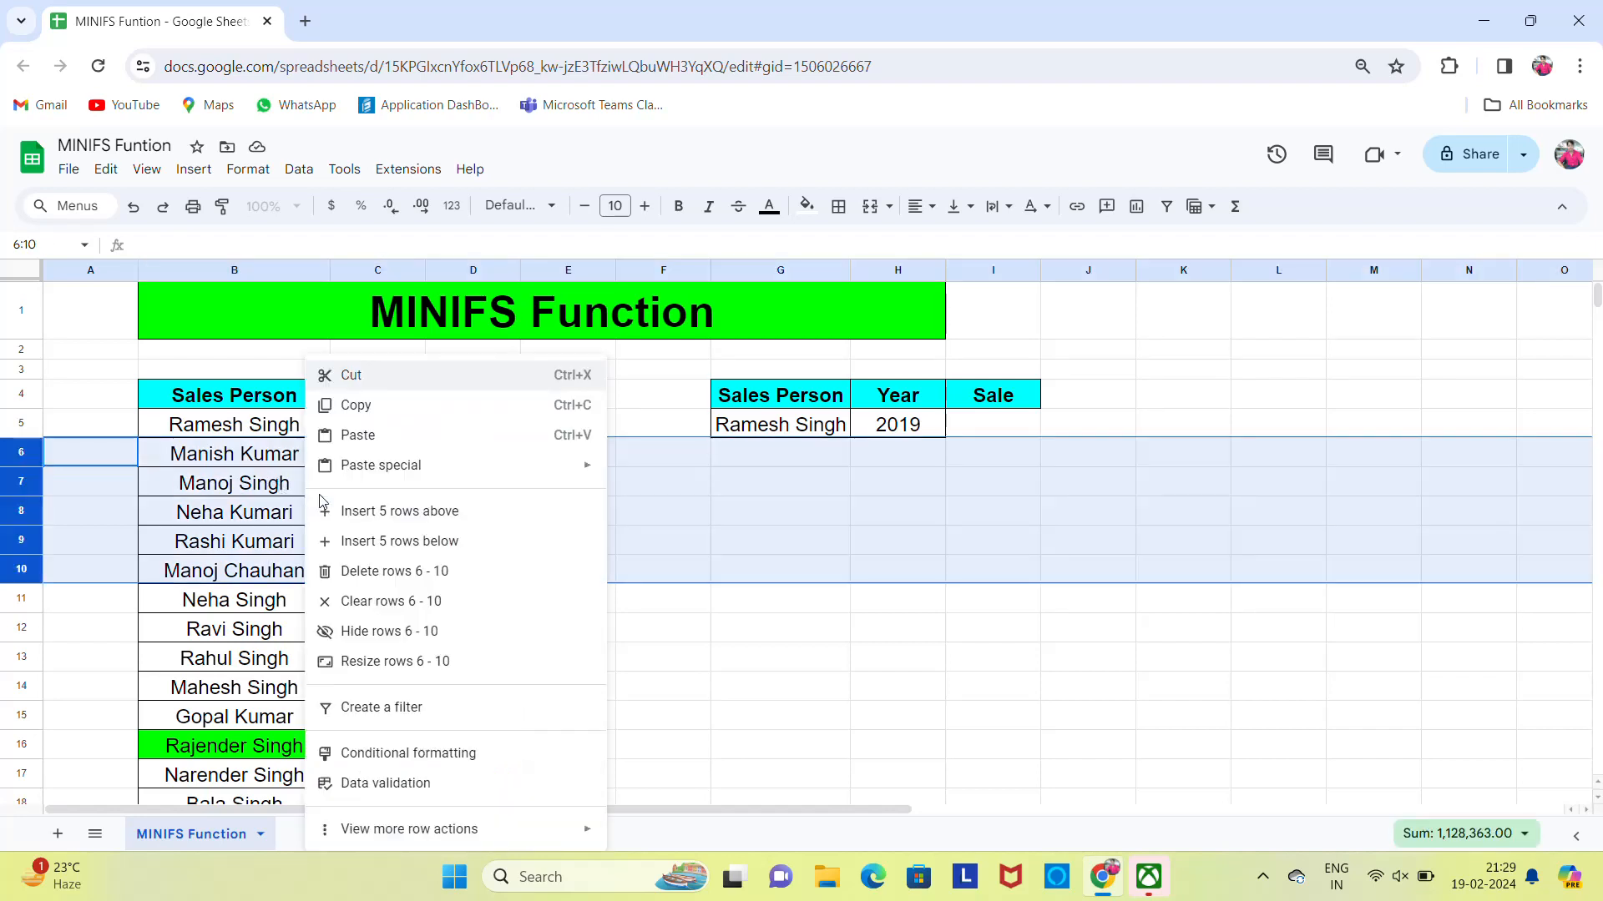
click(366, 511)
Copy the first record in B5:D5 and paste it down through row 10 to fill the blank rows
click(270, 433)
key(shift+Right)
key(shift+Right)
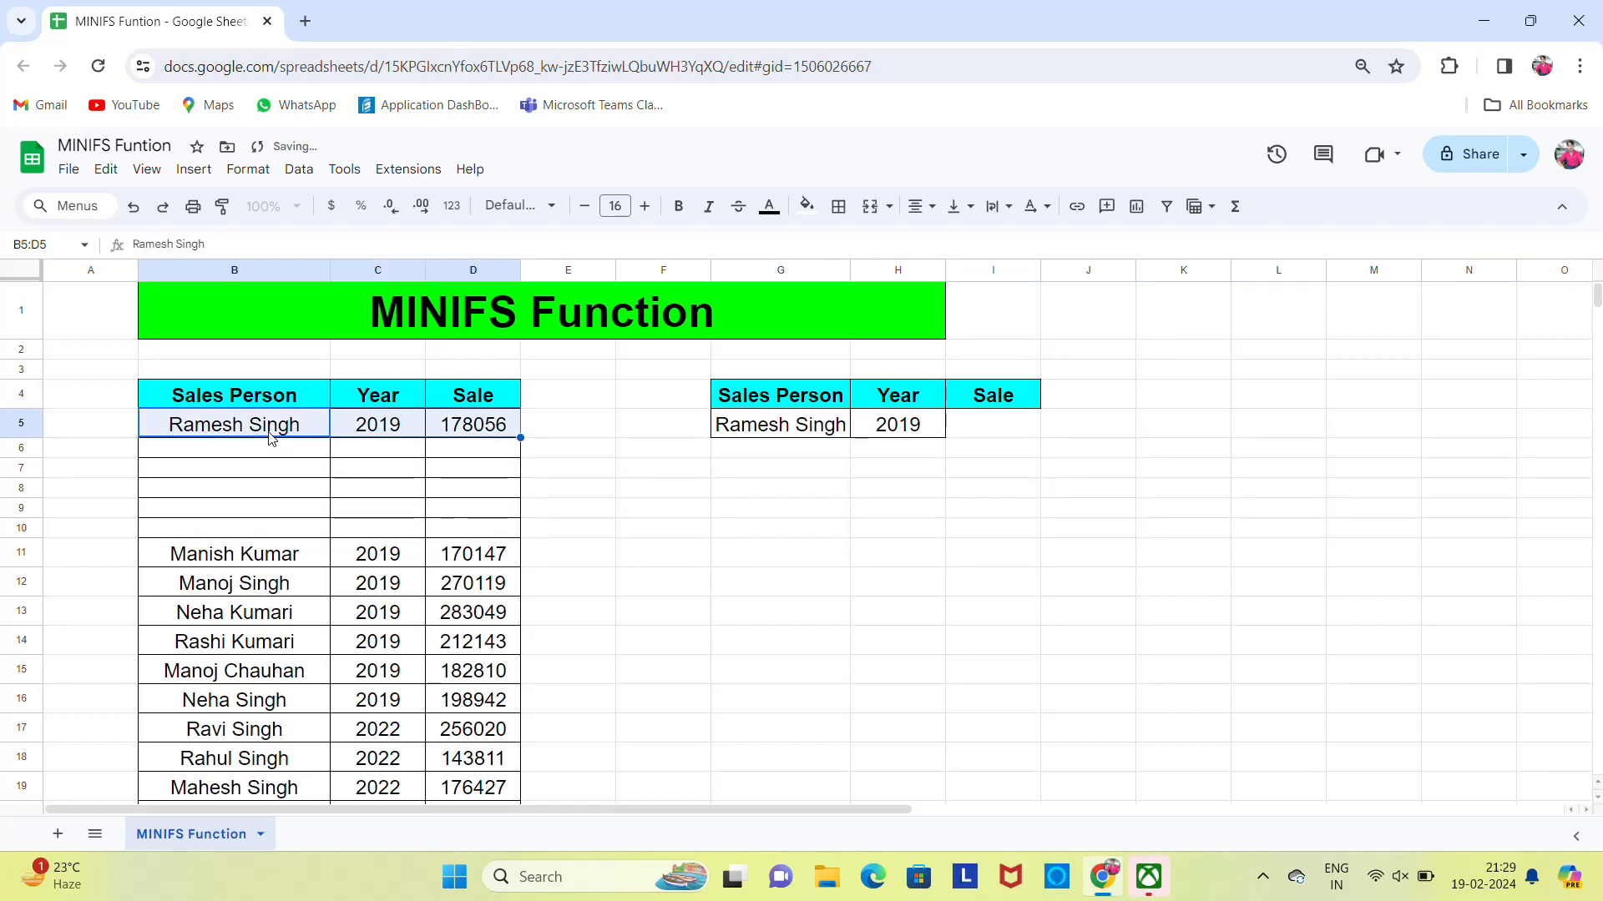
key(ctrl+c)
key(shift+Down)
key(shift+Down)
key(shift+Down)
key(shift+Down)
key(shift+Down)
key(ctrl+v)
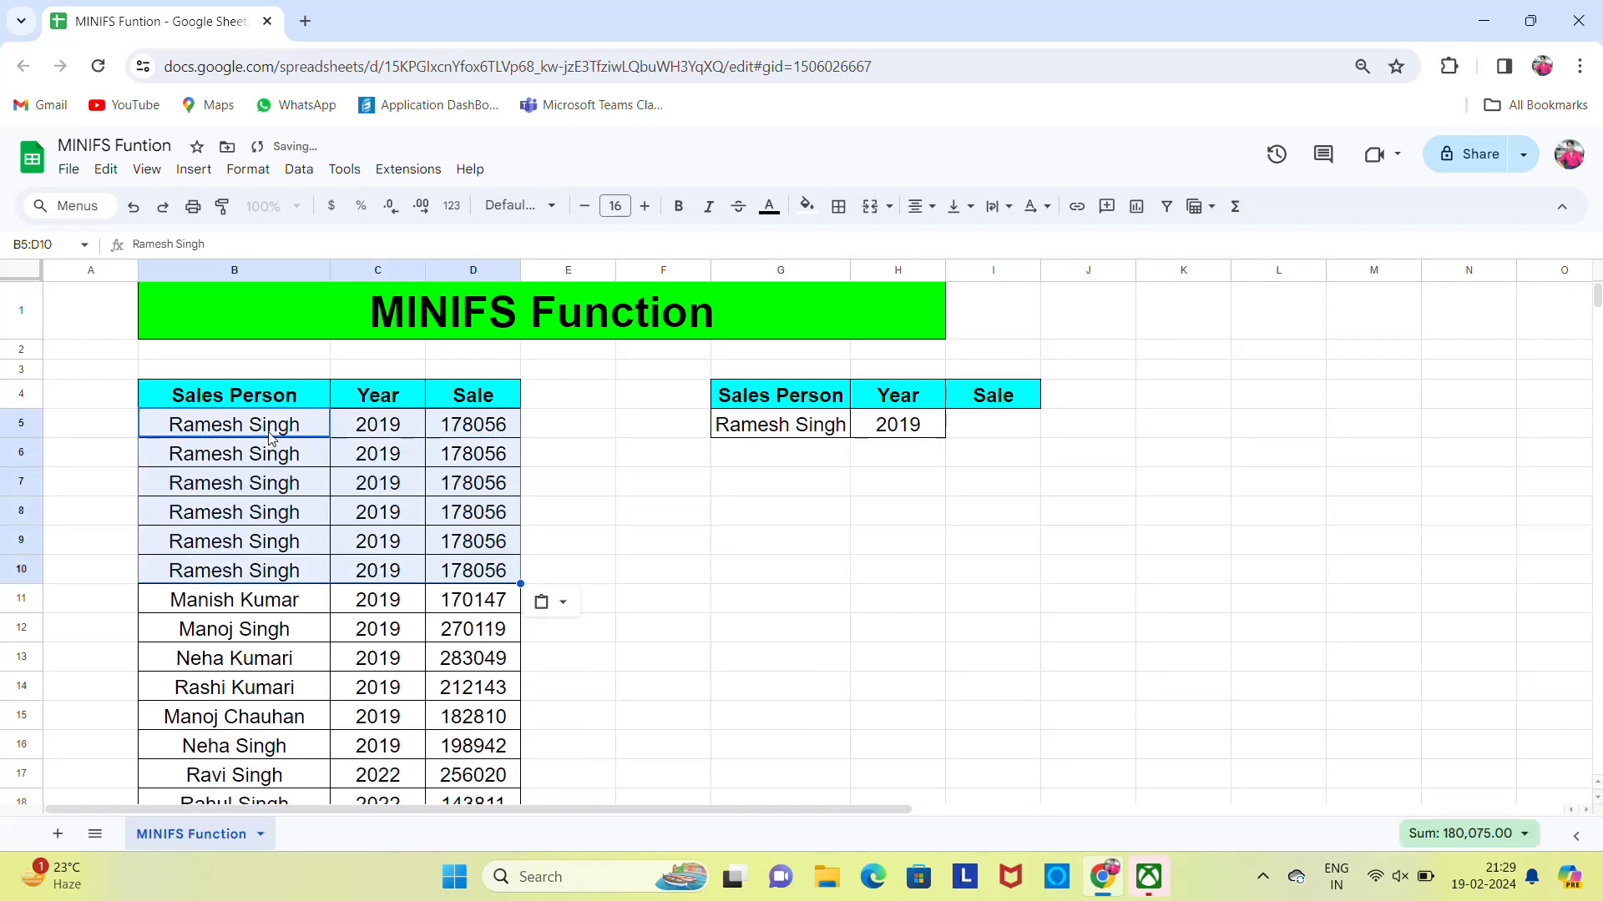
Set the years in C6:C10 to 2020, 2019, 2019, 2023 and 2024
key(Right)
key(Down)
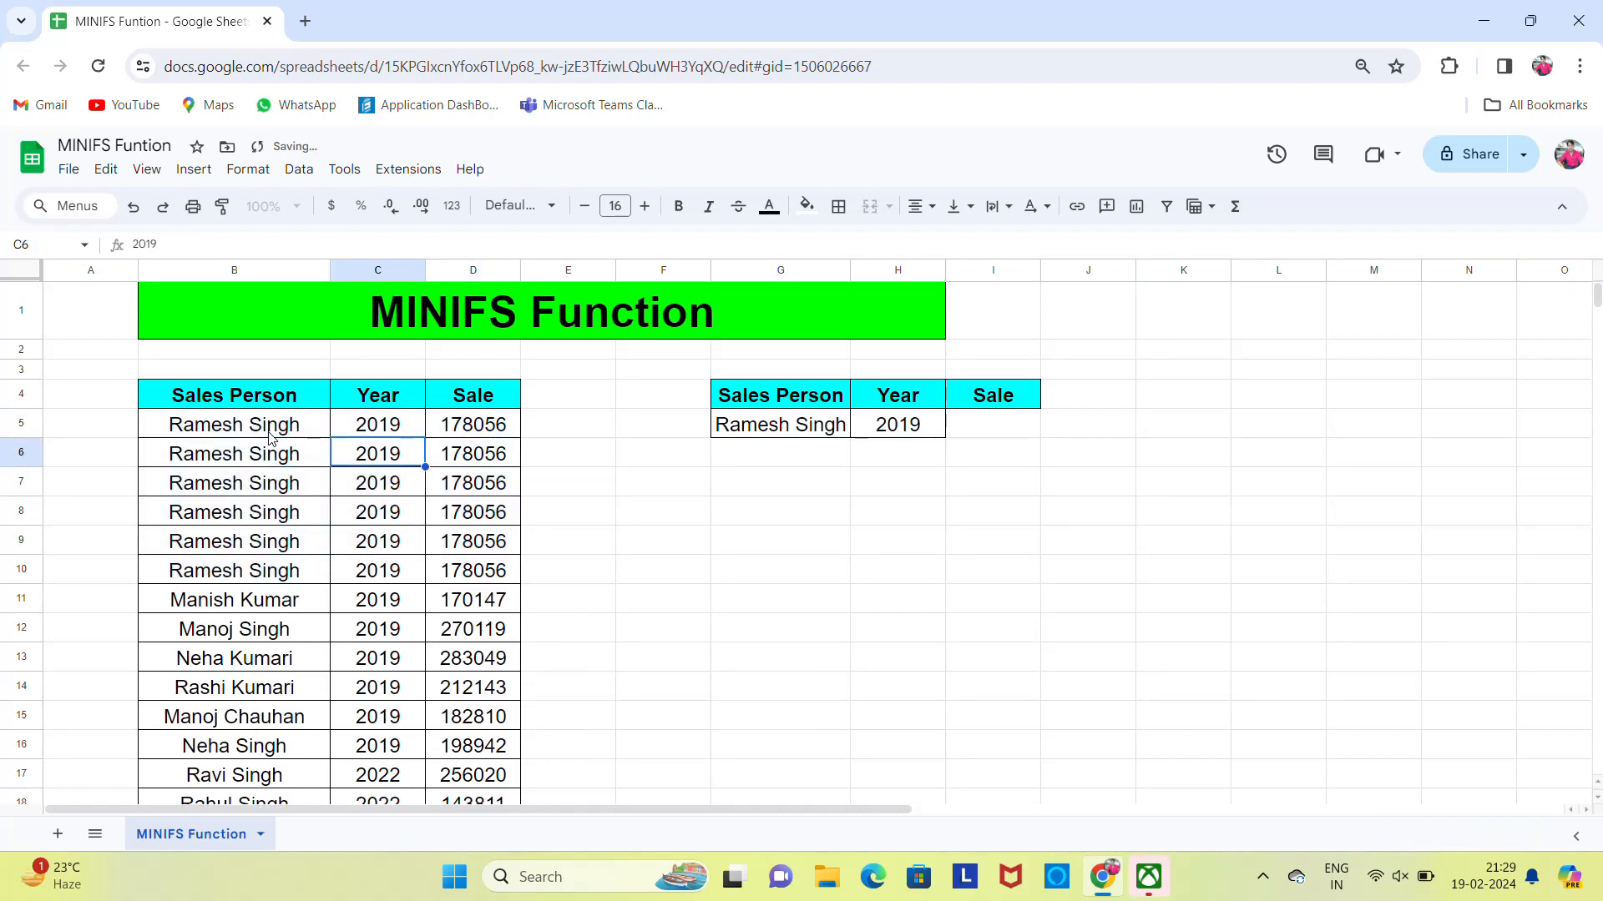
text(2020)
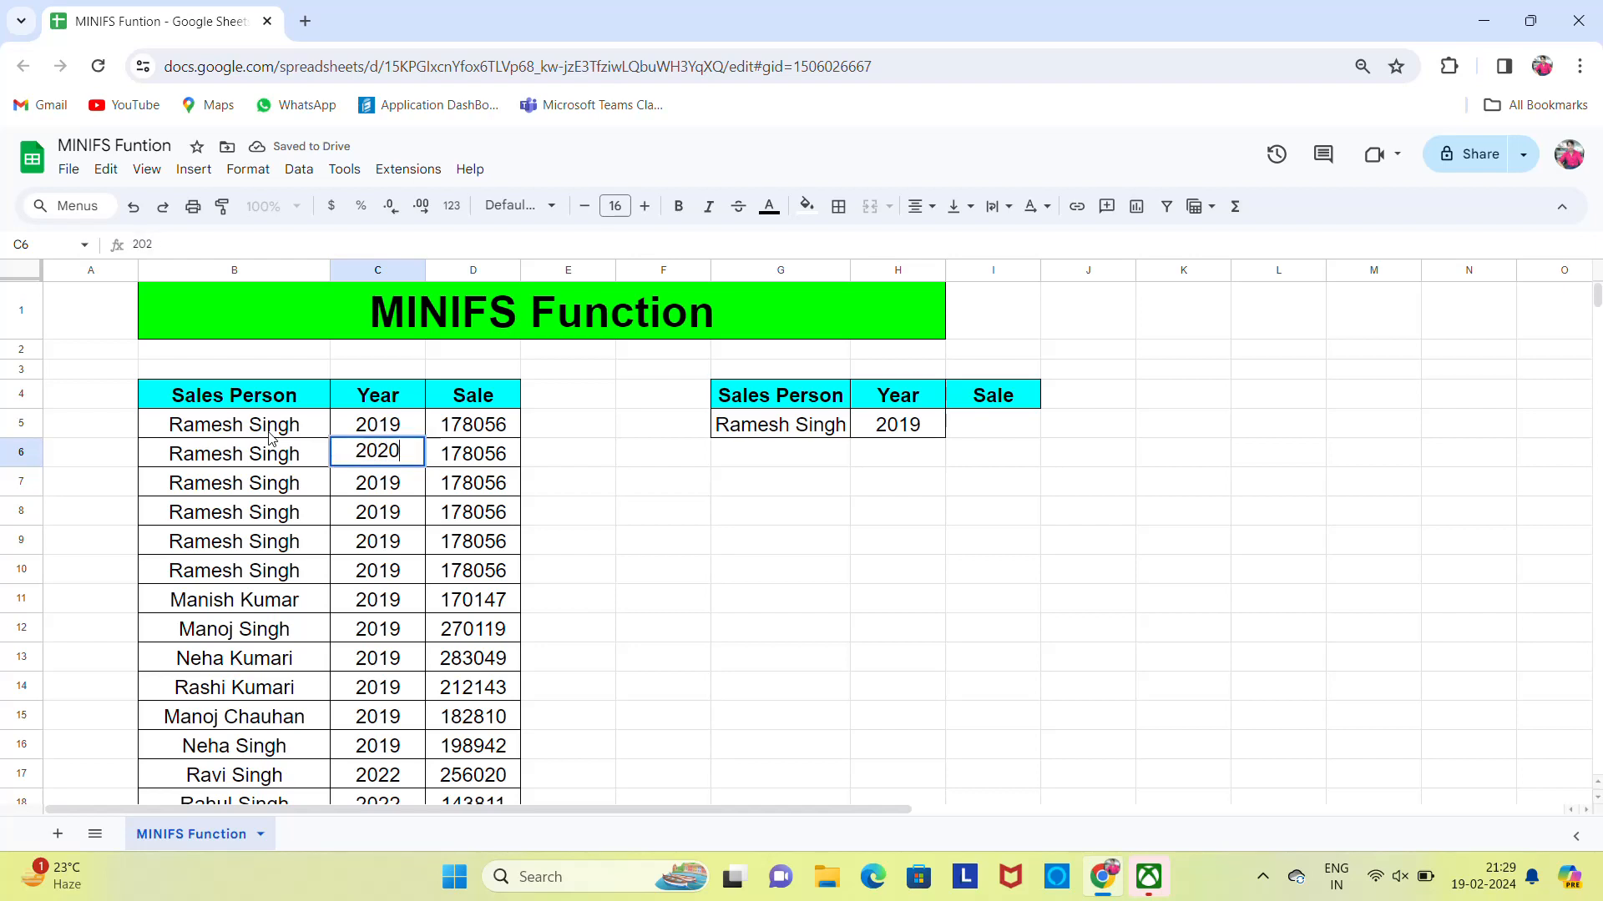
key(Return)
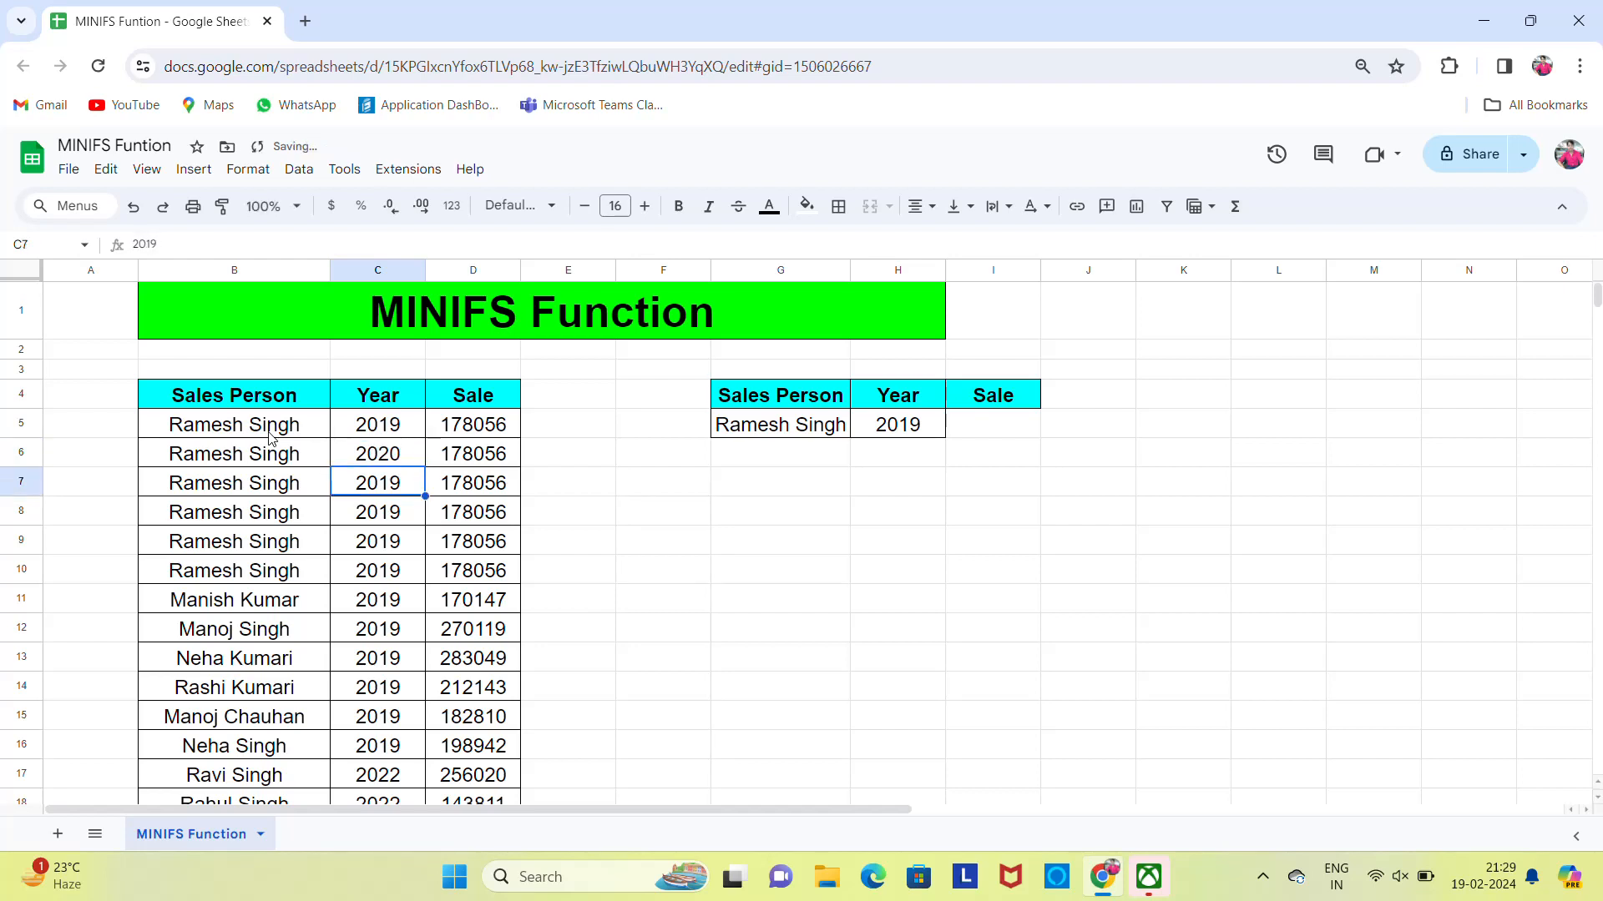
text(2019)
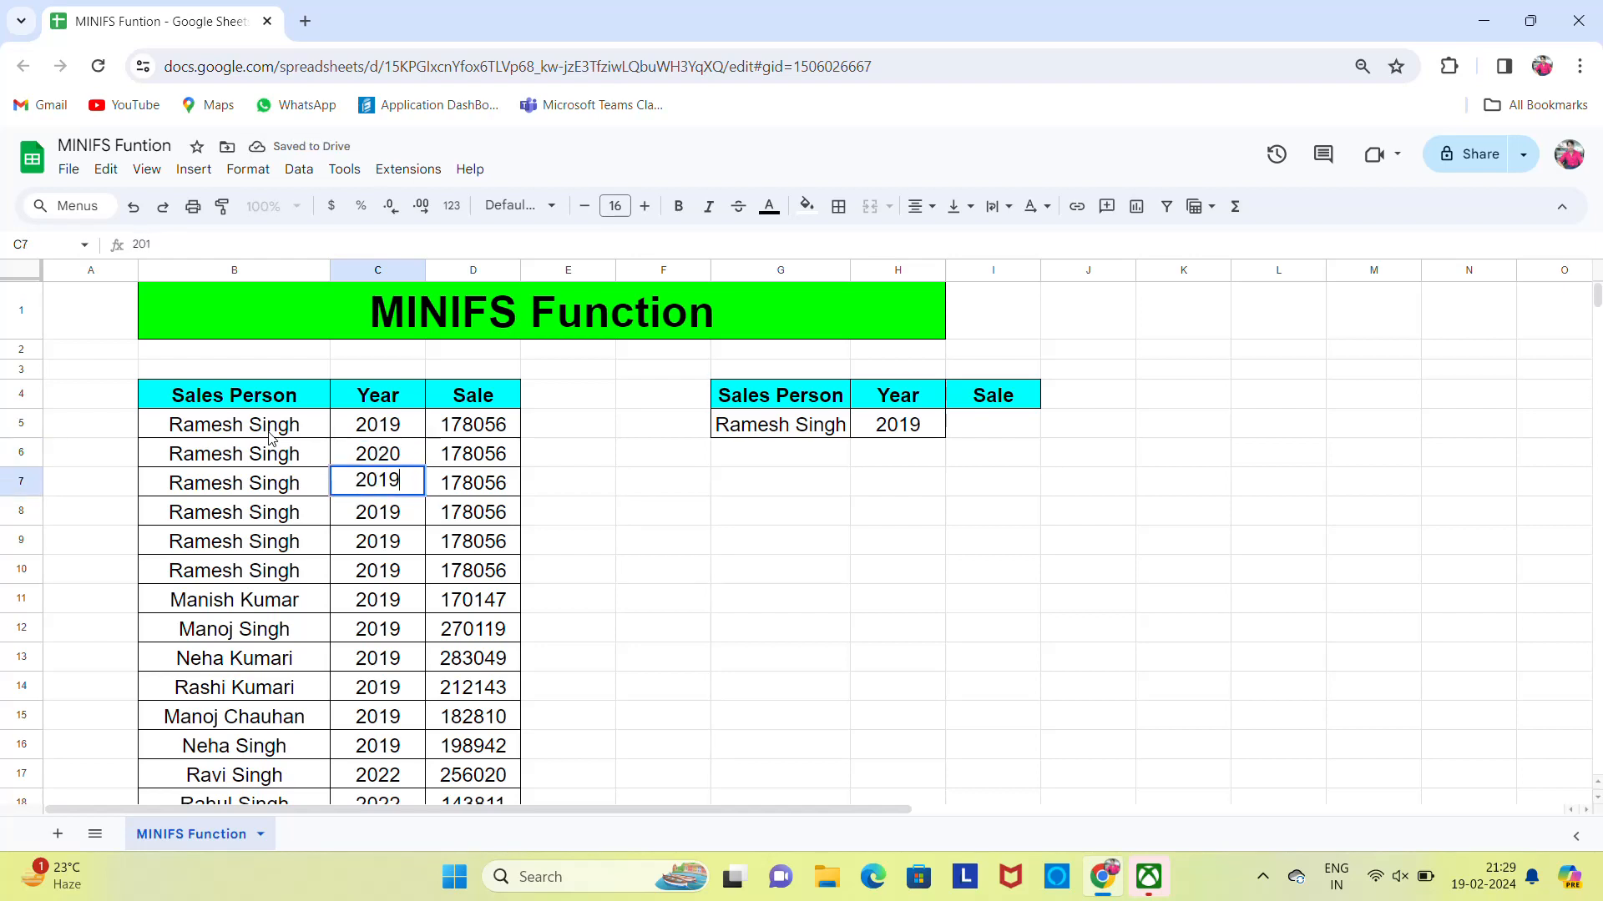
key(Return)
text(2)
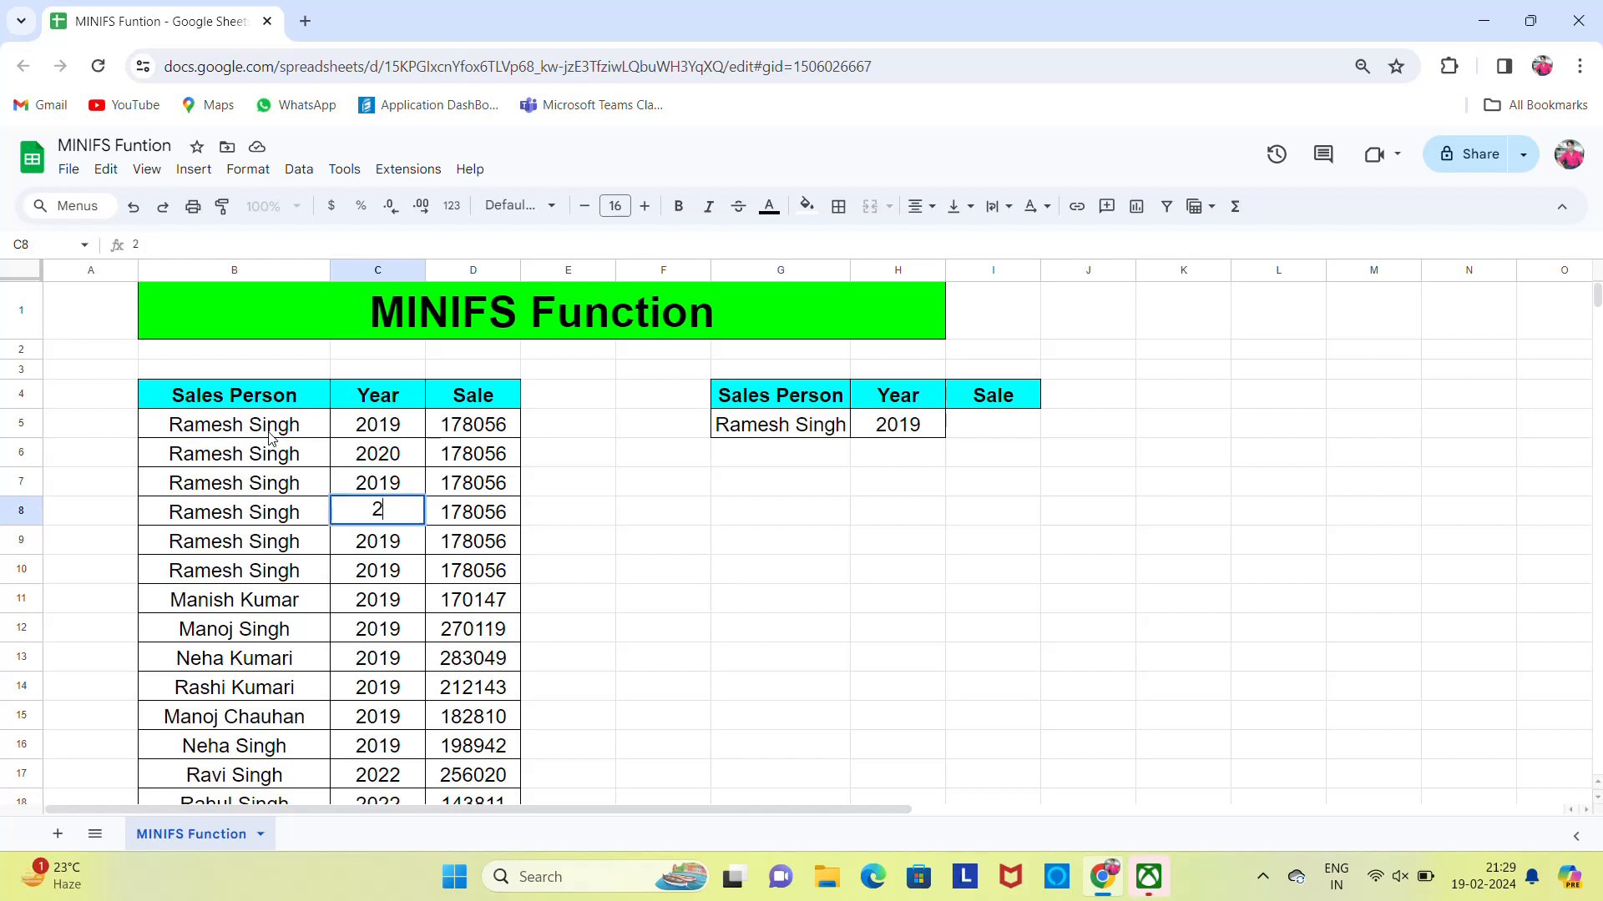
text(019)
key(Return)
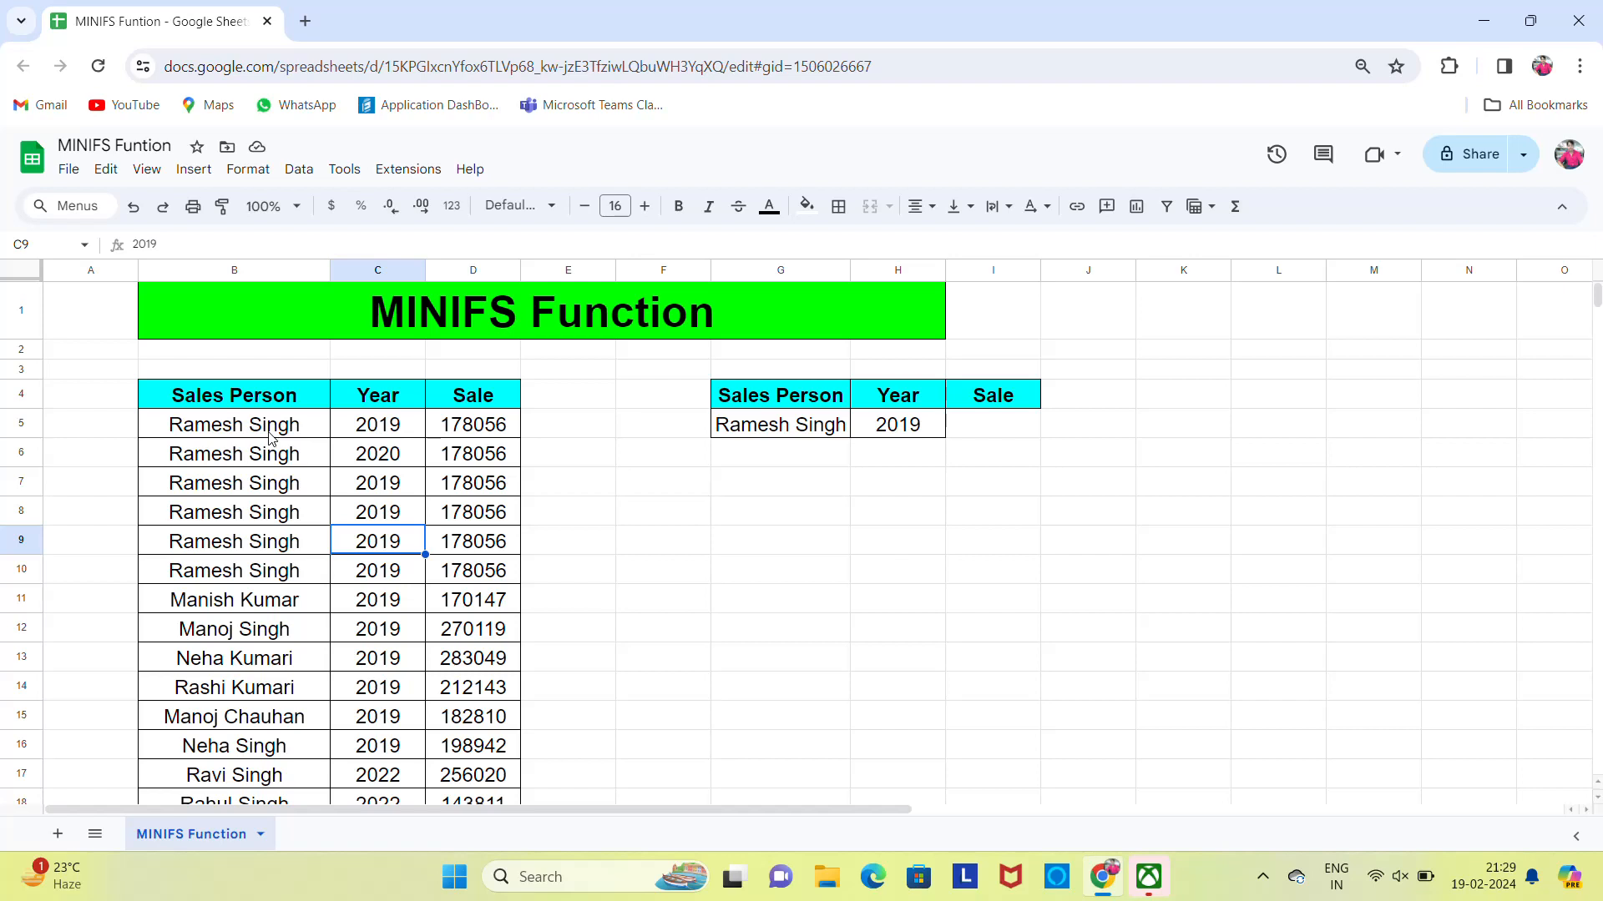
text(2023)
key(Return)
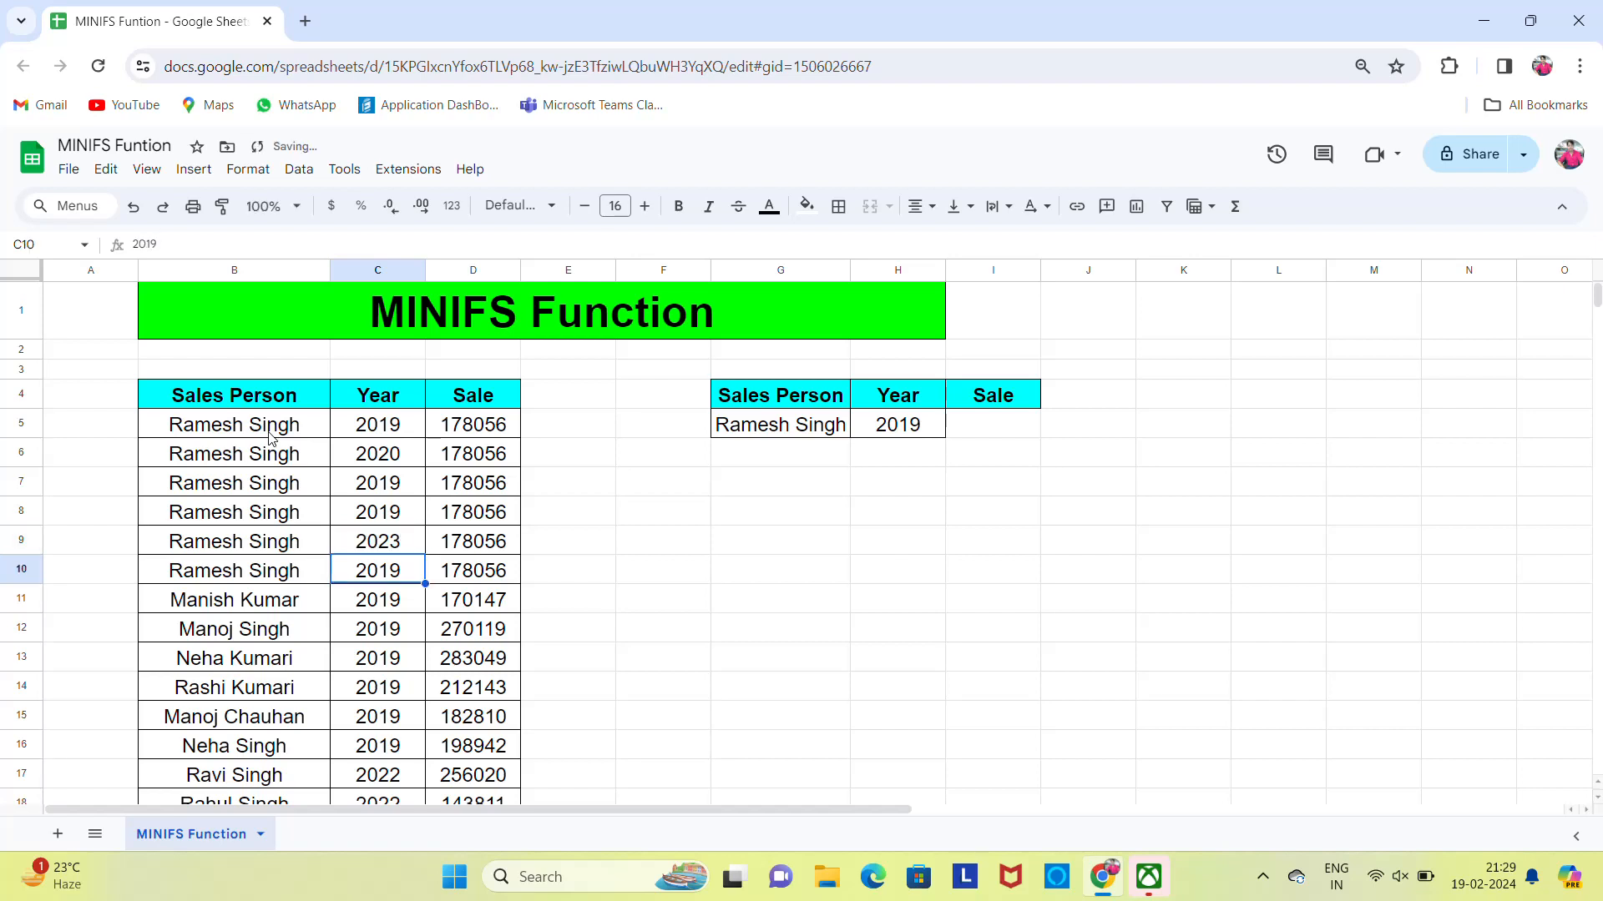
text(2024)
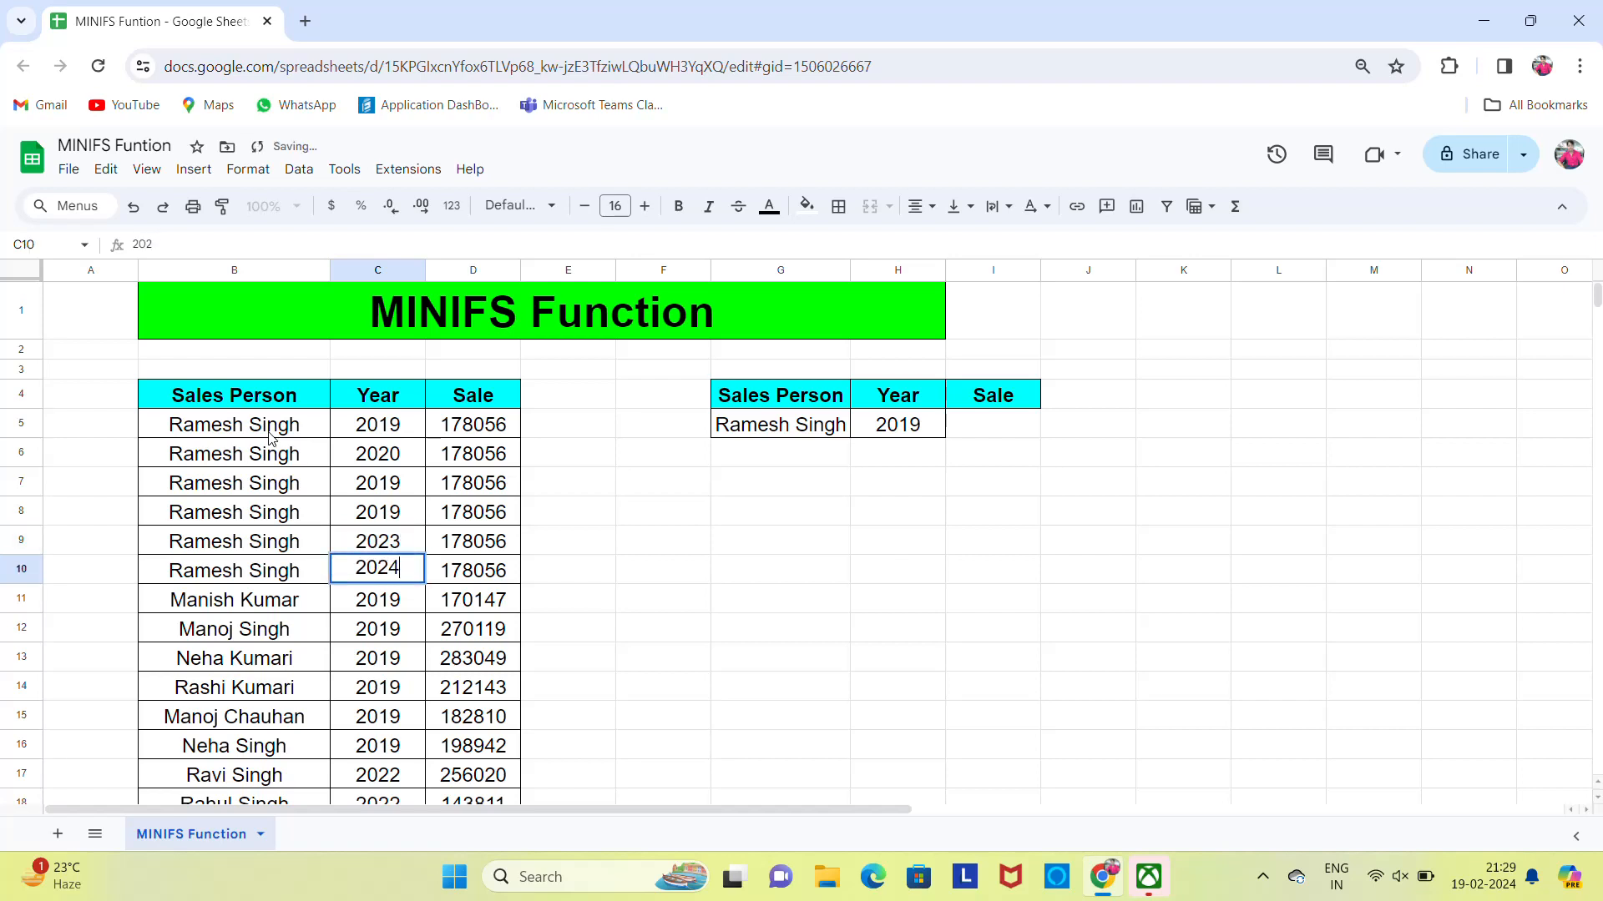
key(Return)
key(Up)
key(Up)
key(Up)
key(Up)
key(Up)
key(Up)
key(Up)
key(Down)
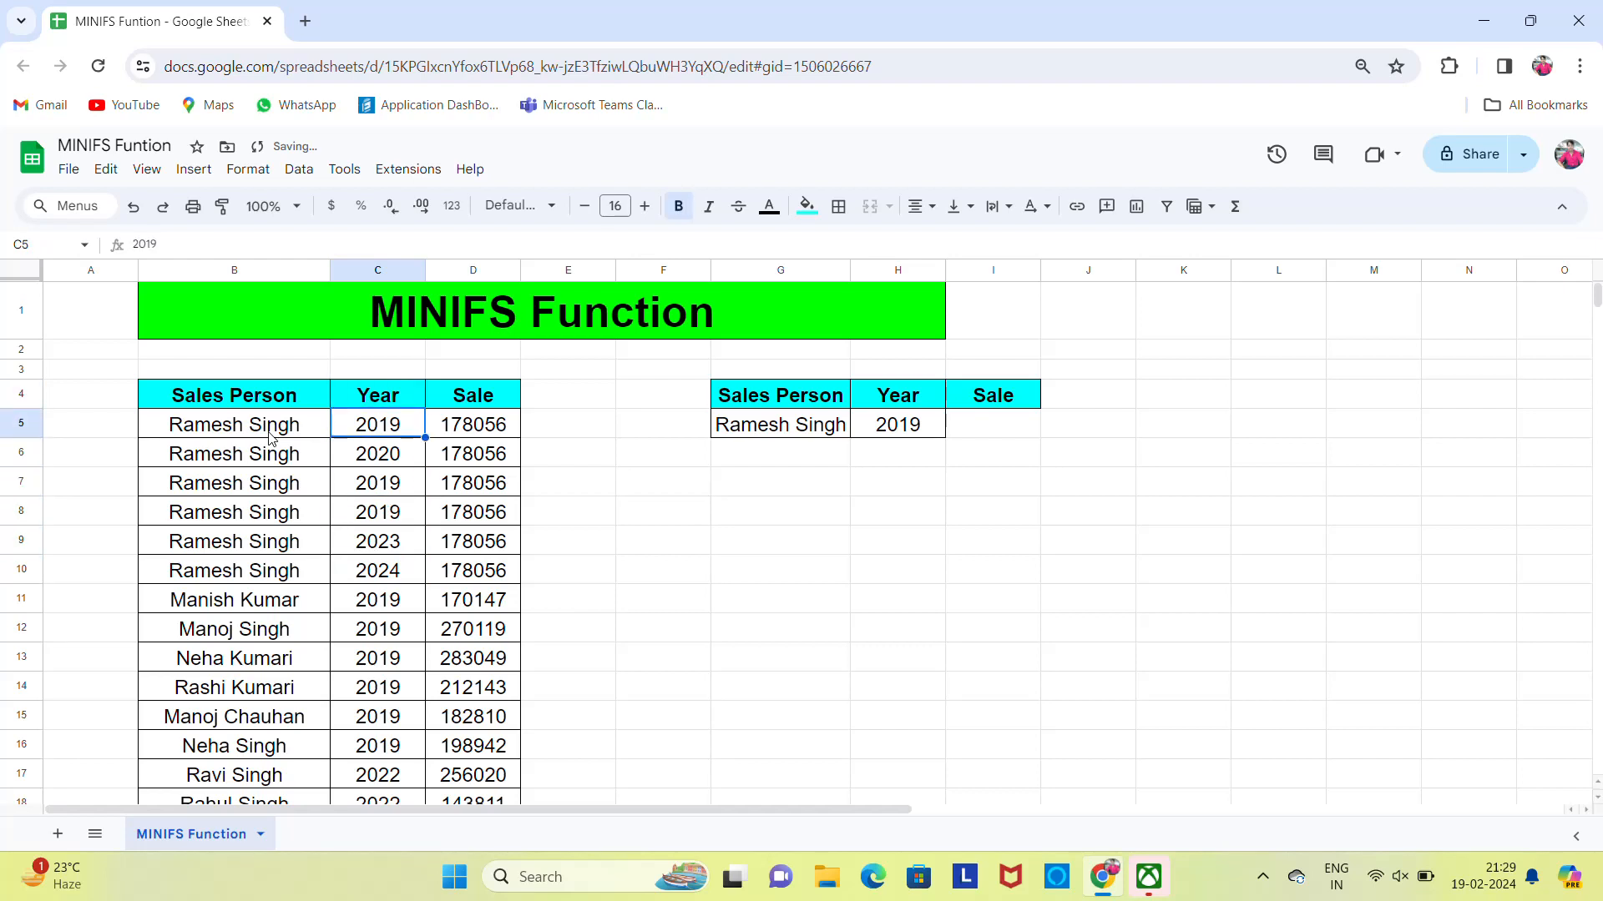
Set the sales in D7, D8 and D10 to 180000, 175000 and 185000
key(Right)
key(Down)
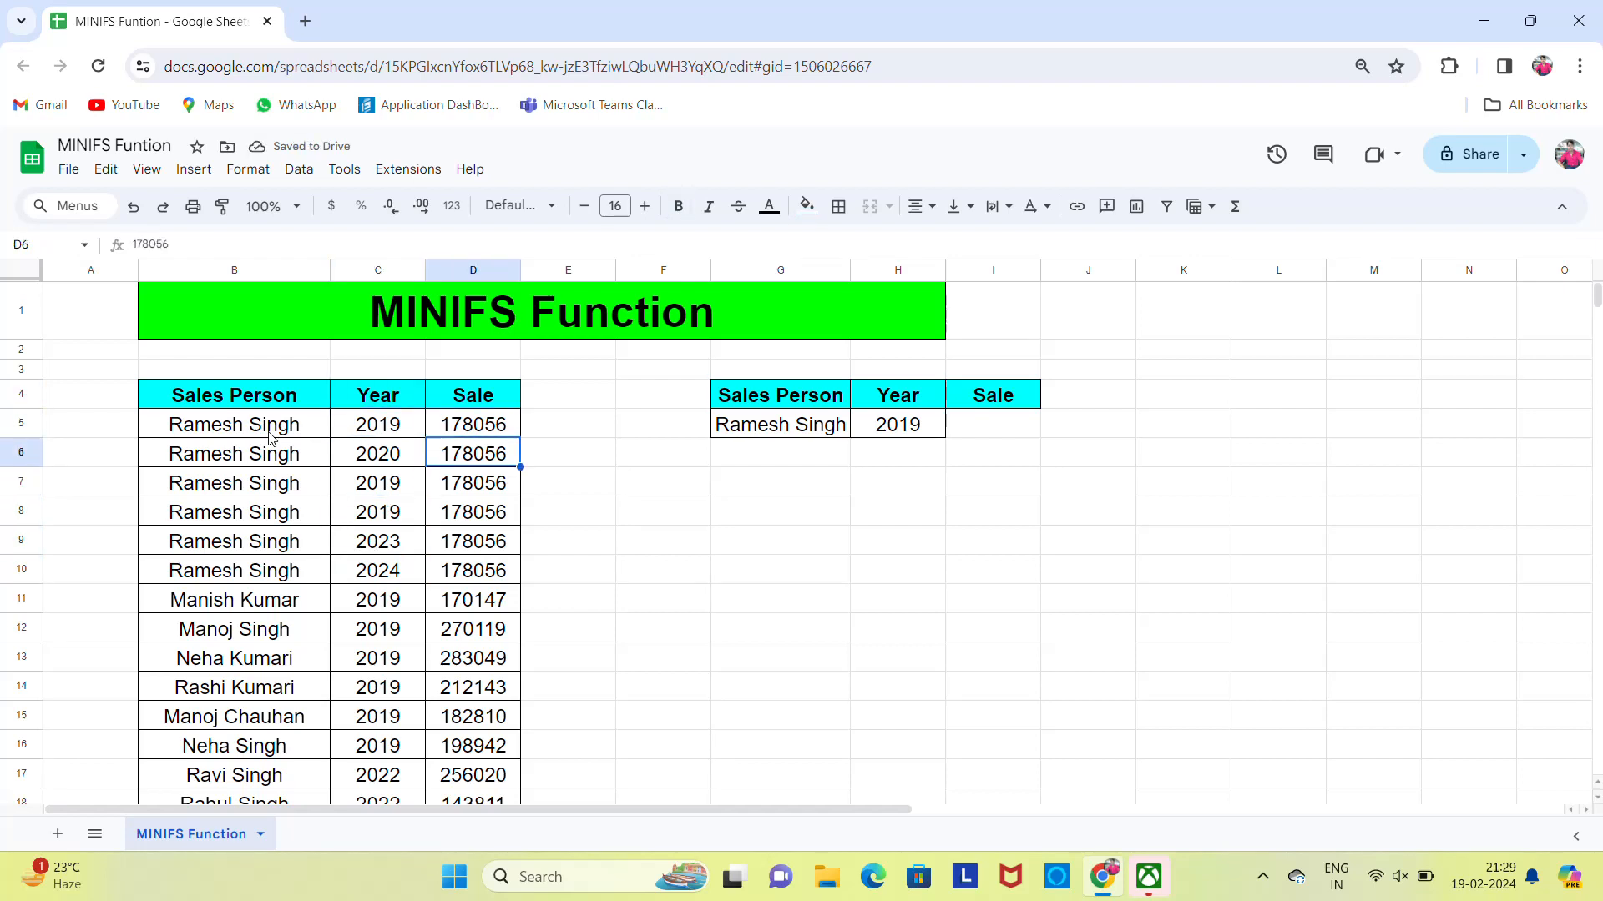
key(Down)
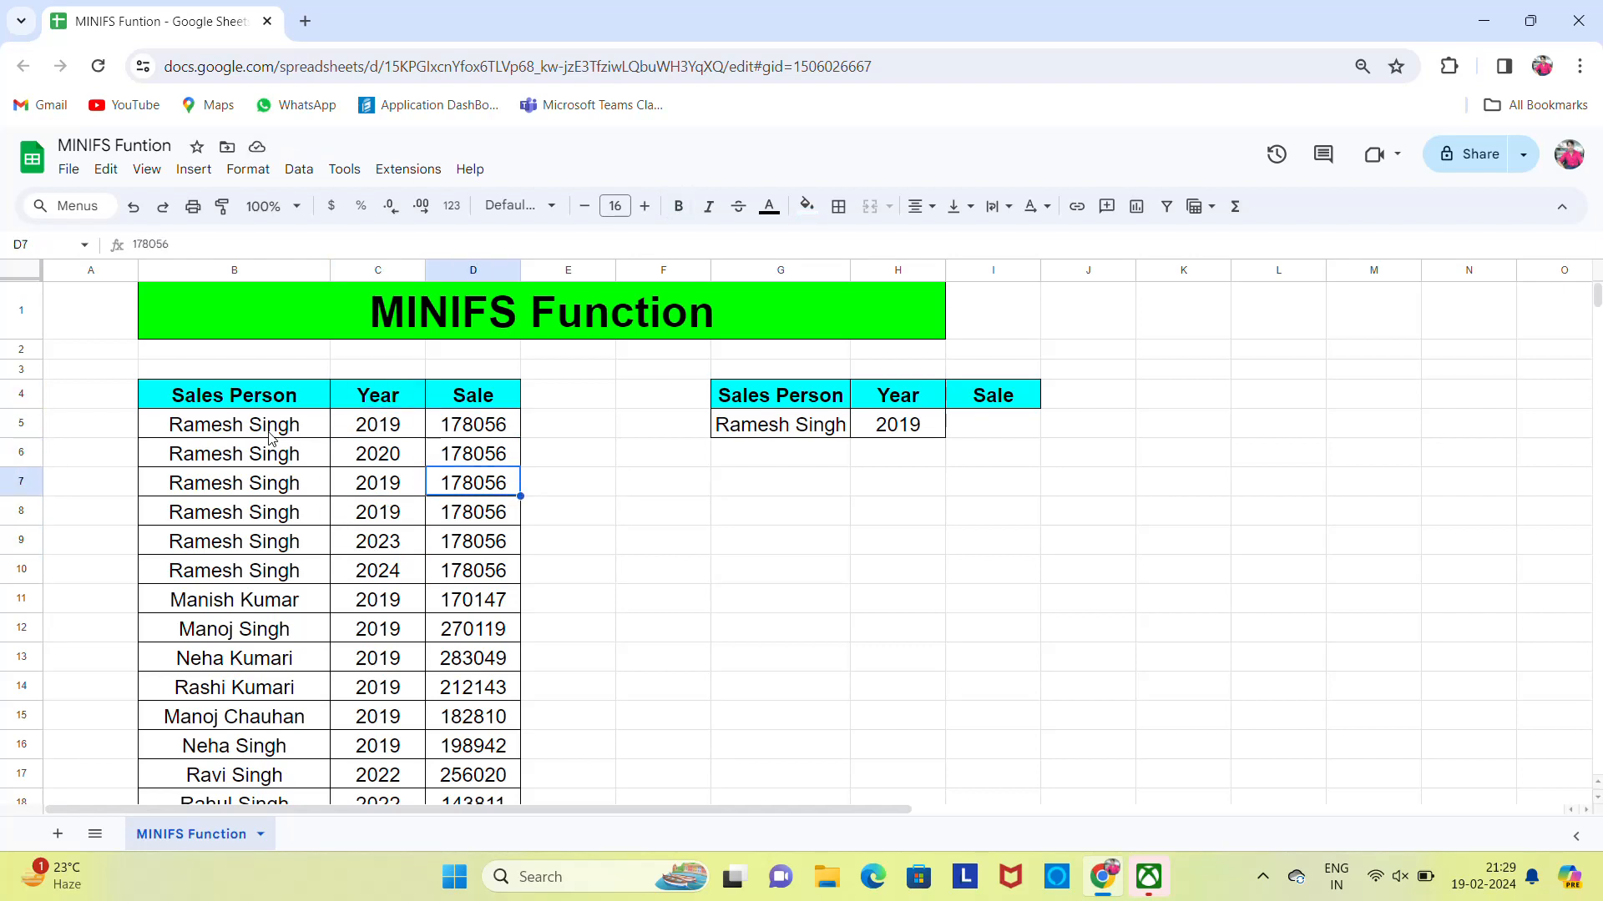
text(180000)
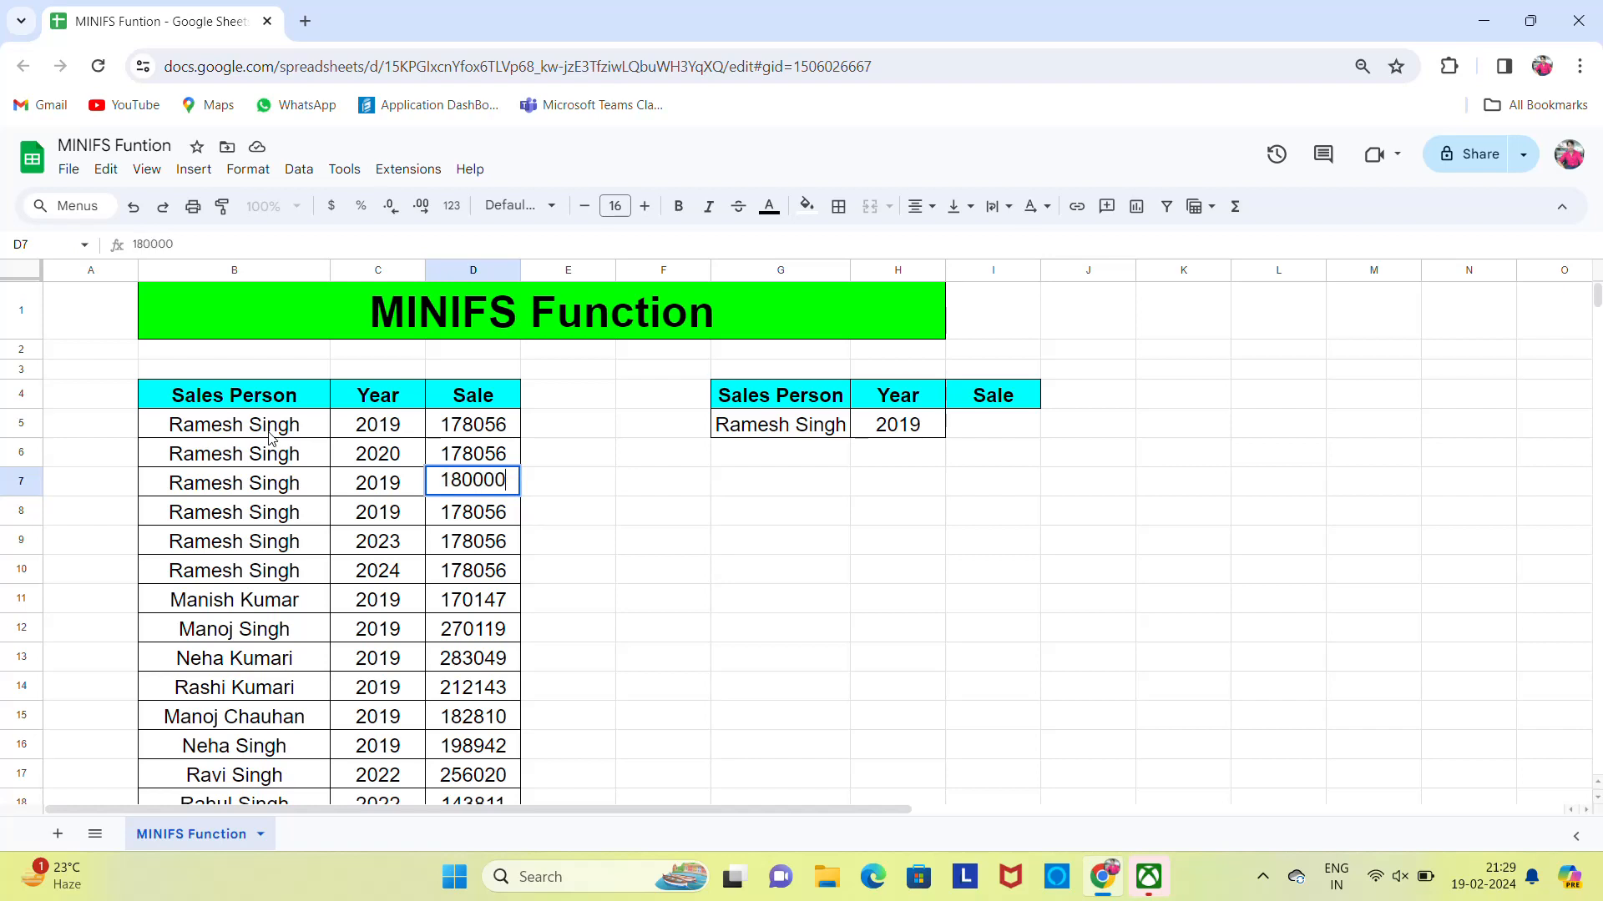
key(Return)
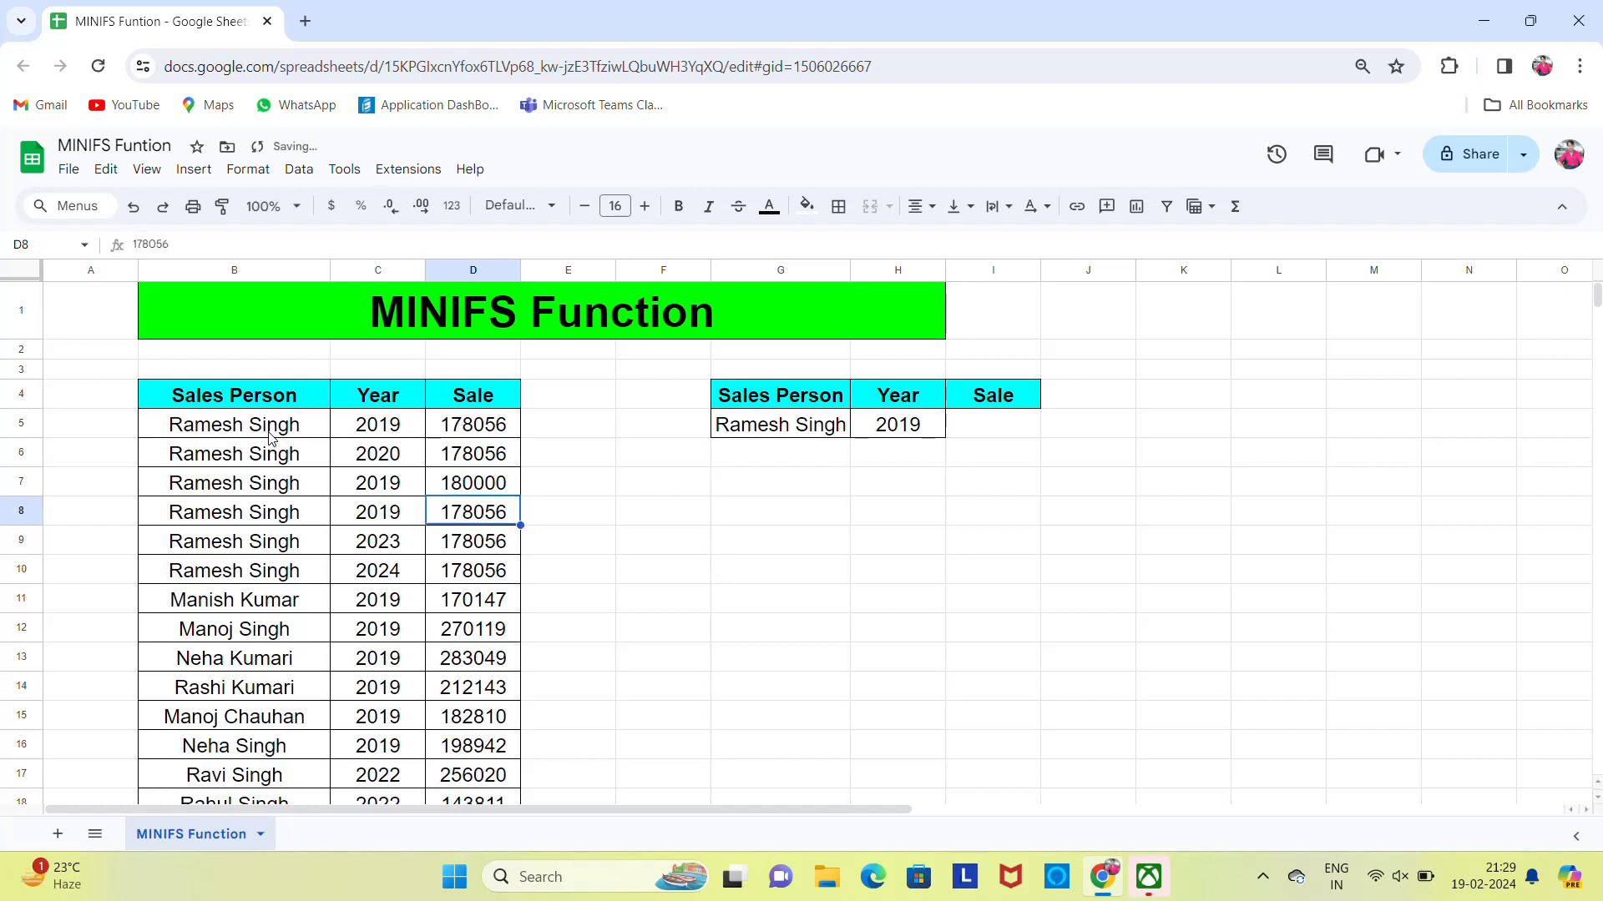
text(1750)
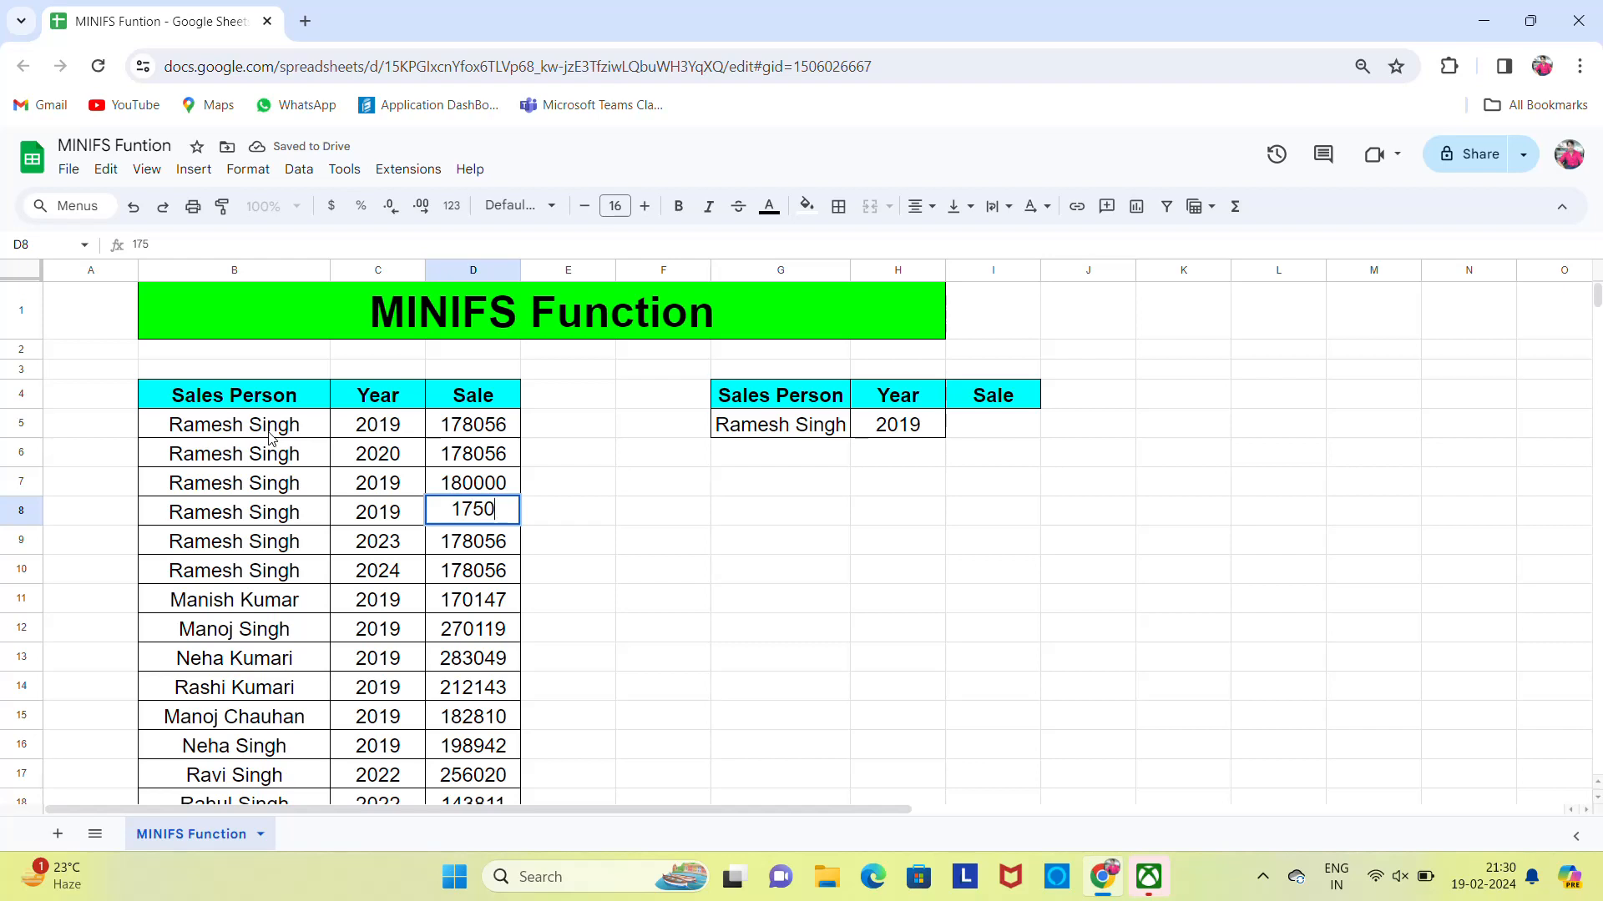
text(00)
key(Return)
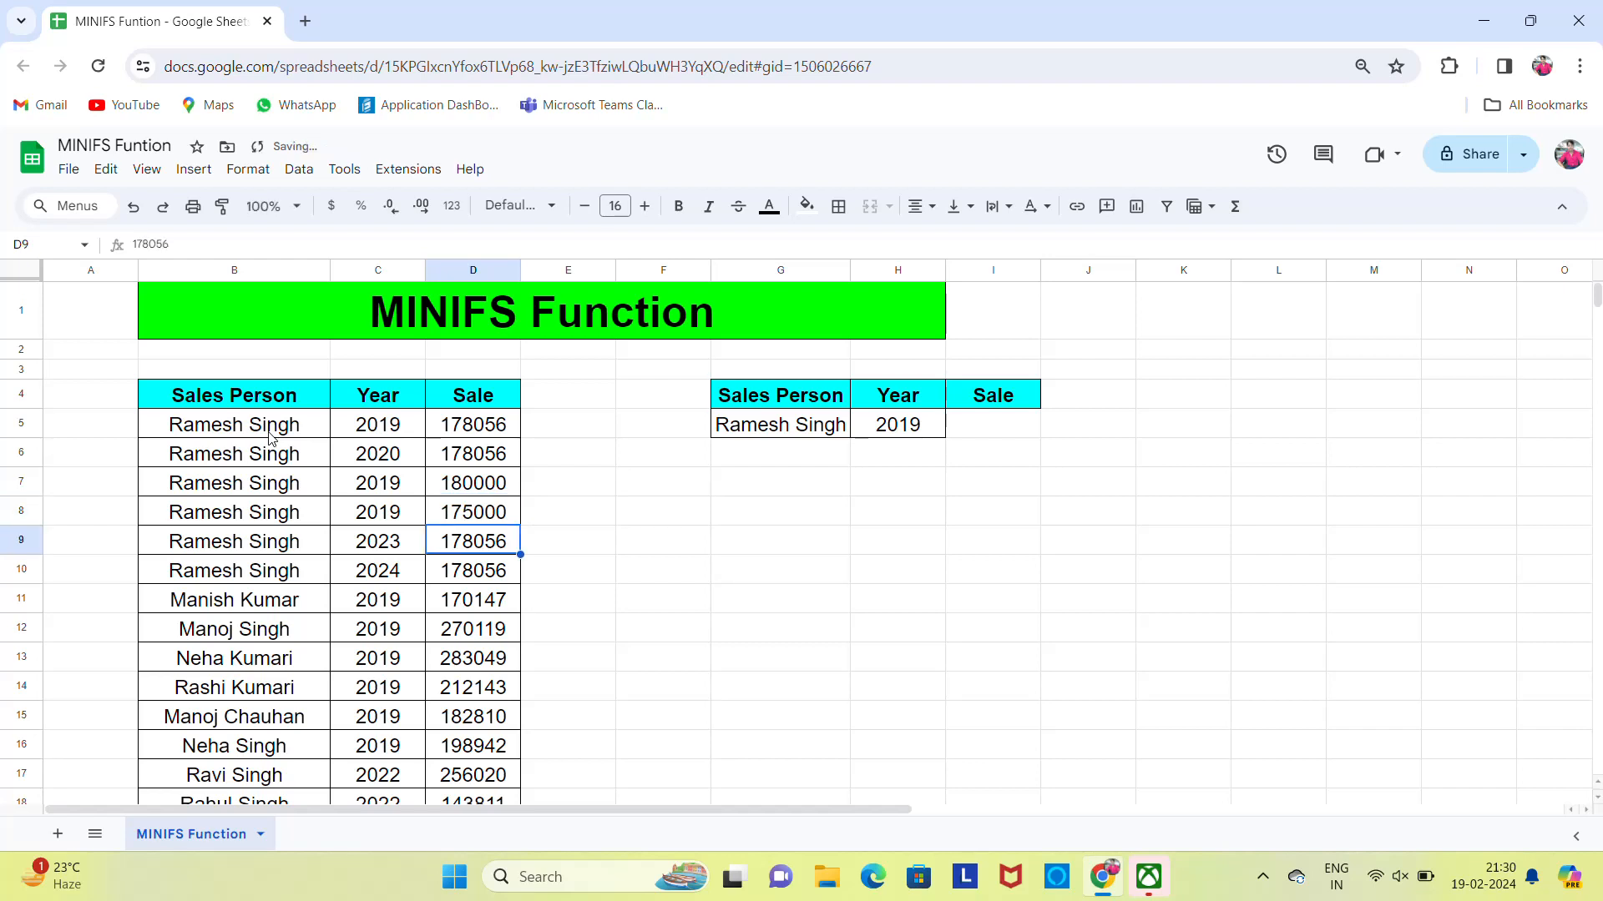
key(Down)
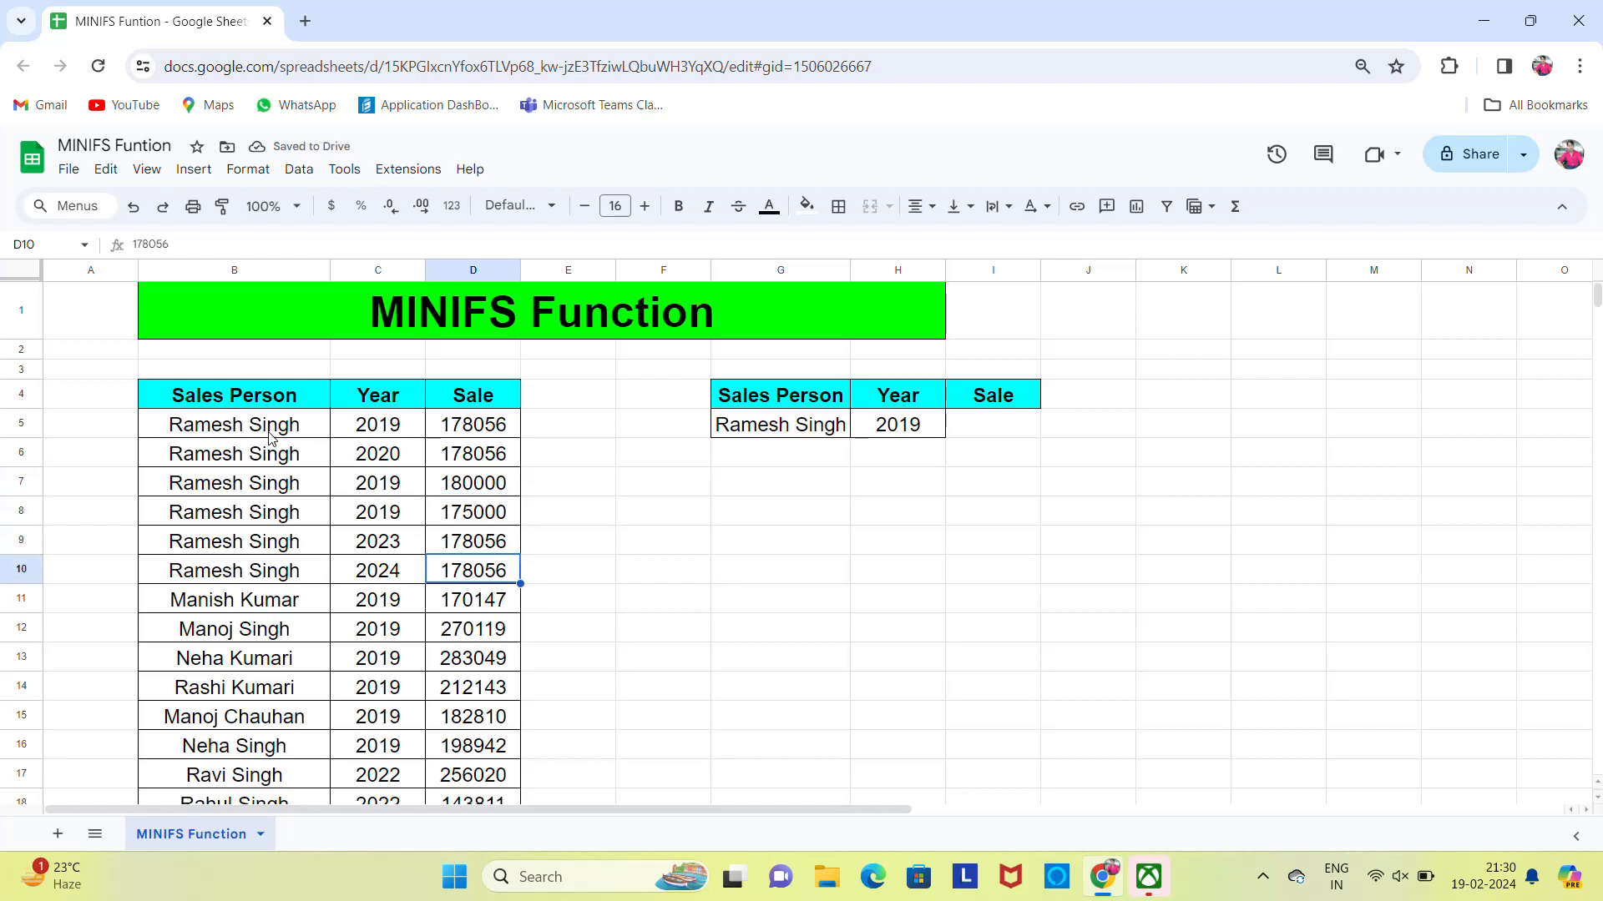
text(185000)
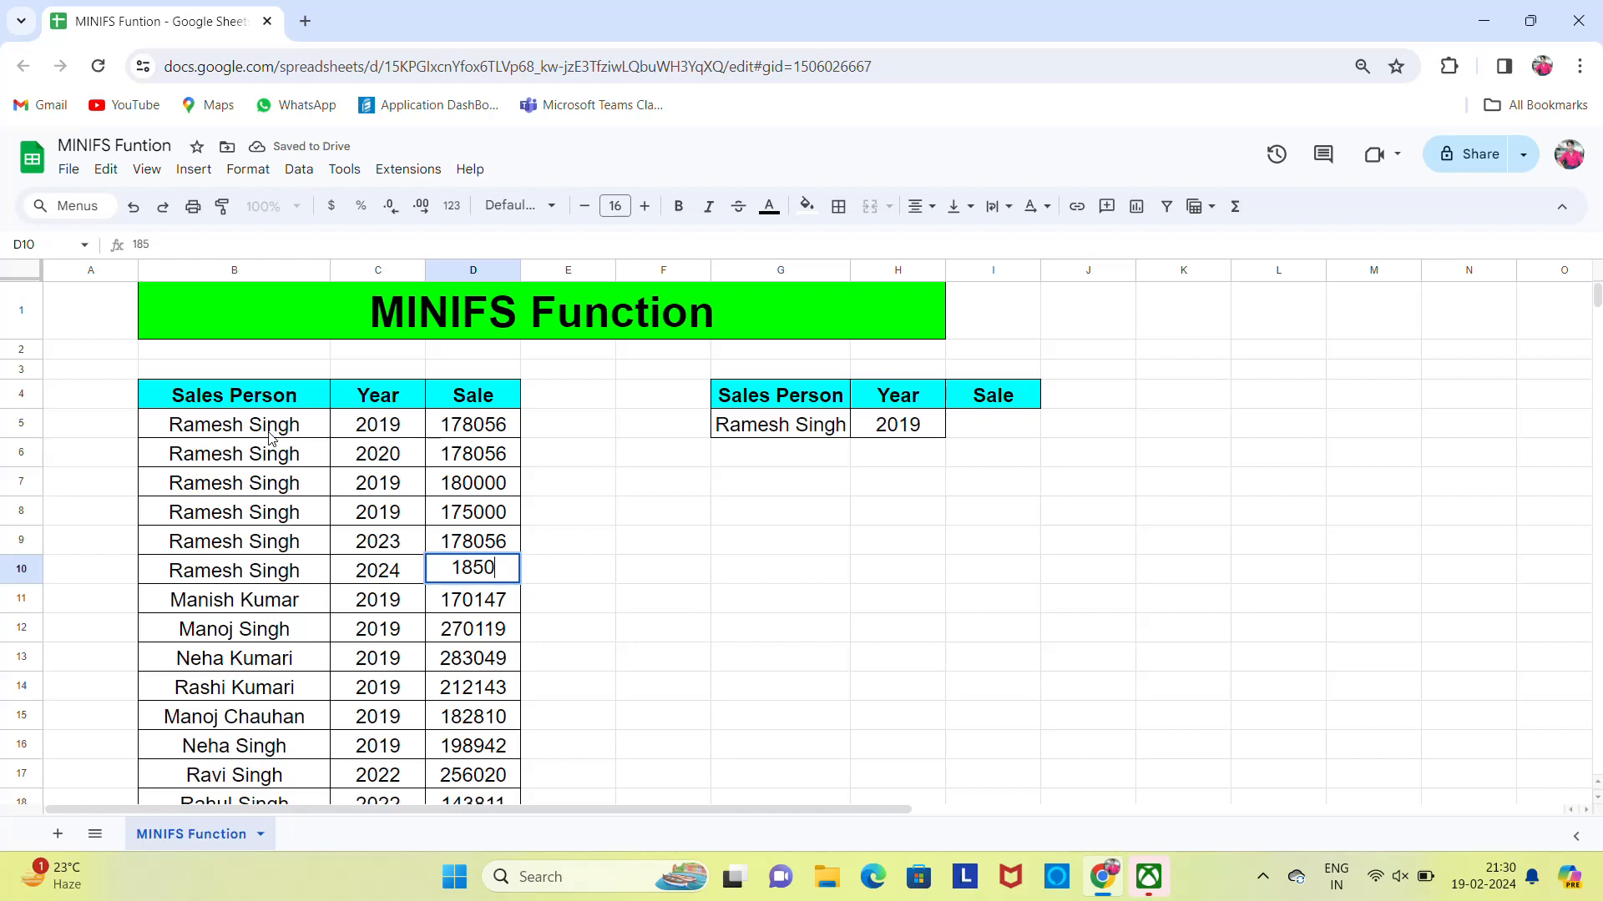
key(Return)
Review the repeated salesperson entries by selecting B5:B10 in the Sales Person column
key(Up)
key(Up)
key(Up)
key(Up)
key(Up)
key(Up)
key(Up)
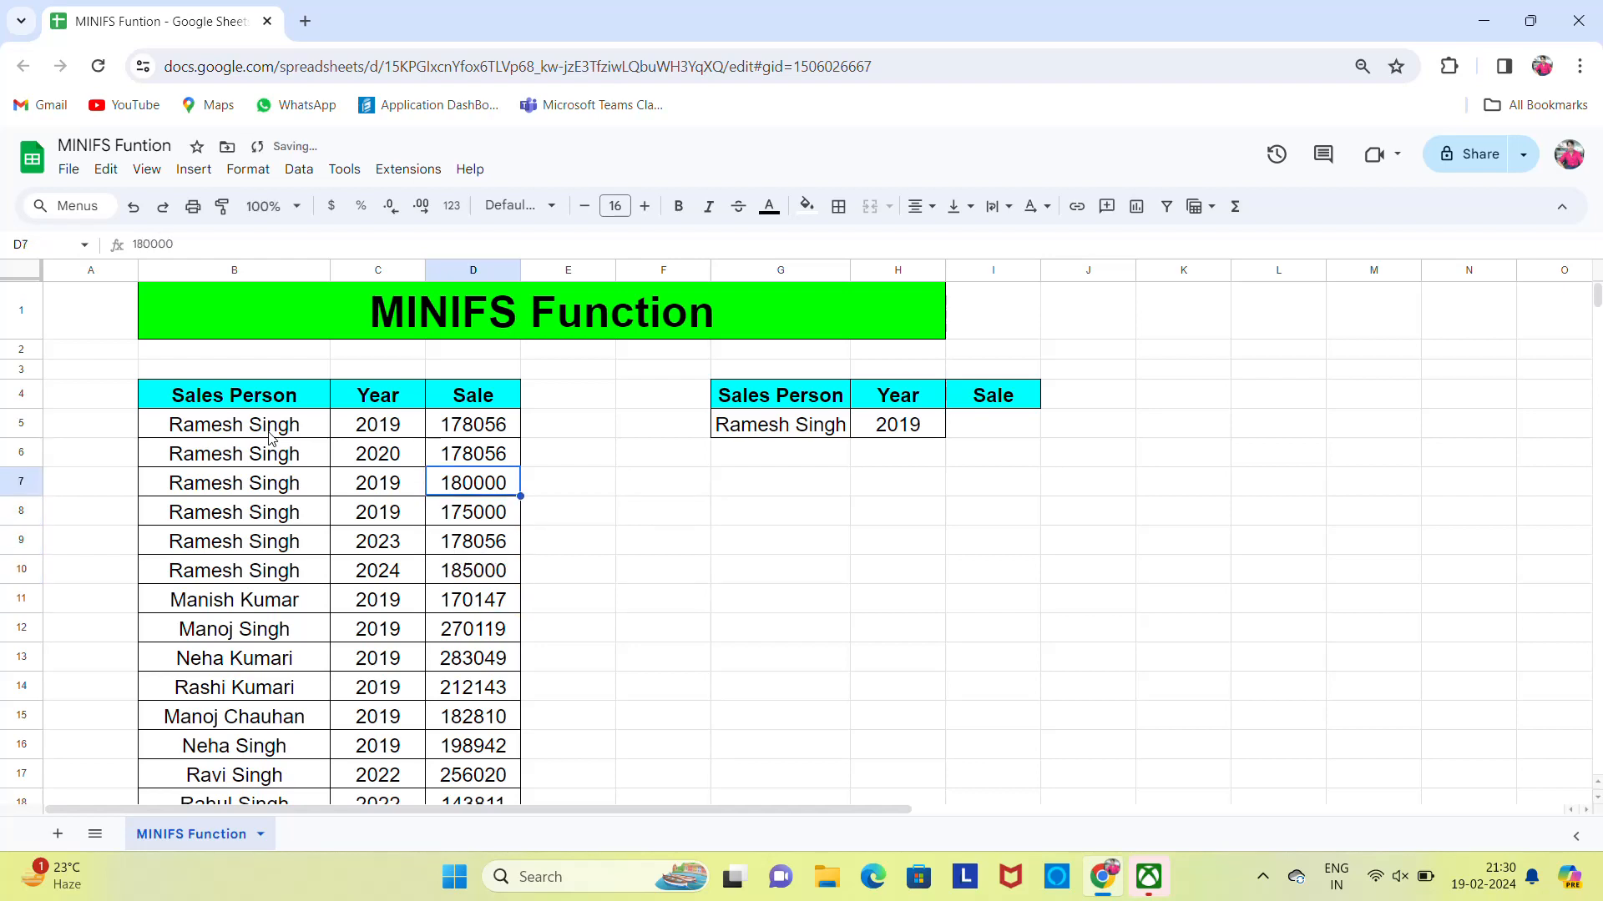
key(Left)
key(Left)
key(Down)
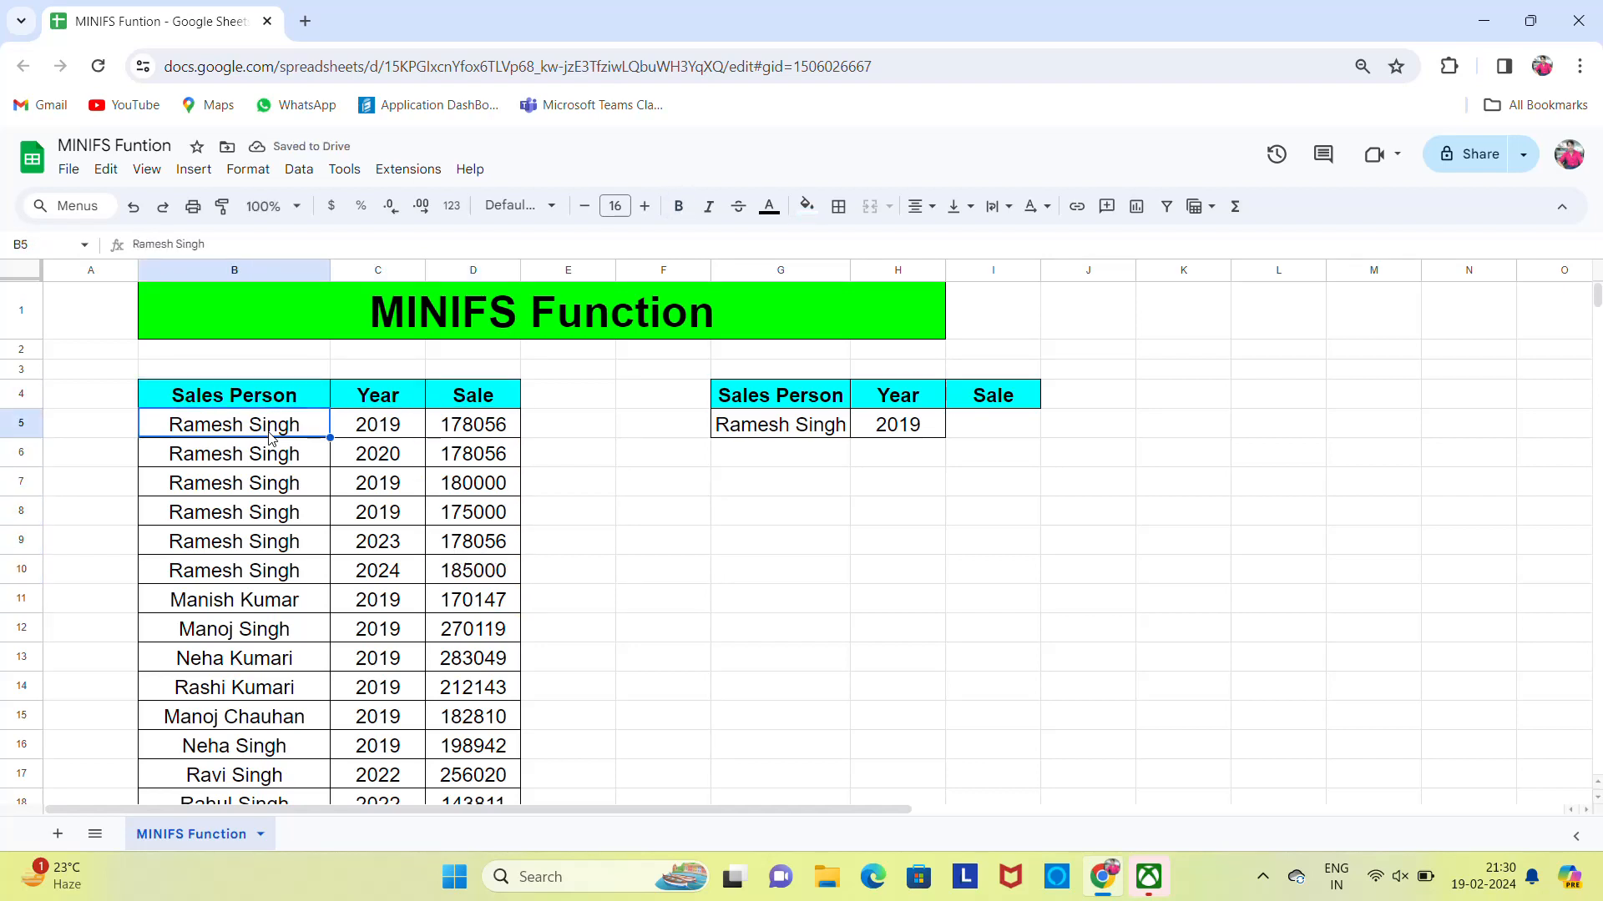
key(shift+Down)
key(shift+Down)
key(shift+Down)
key(shift+Down)
key(shift+Down)
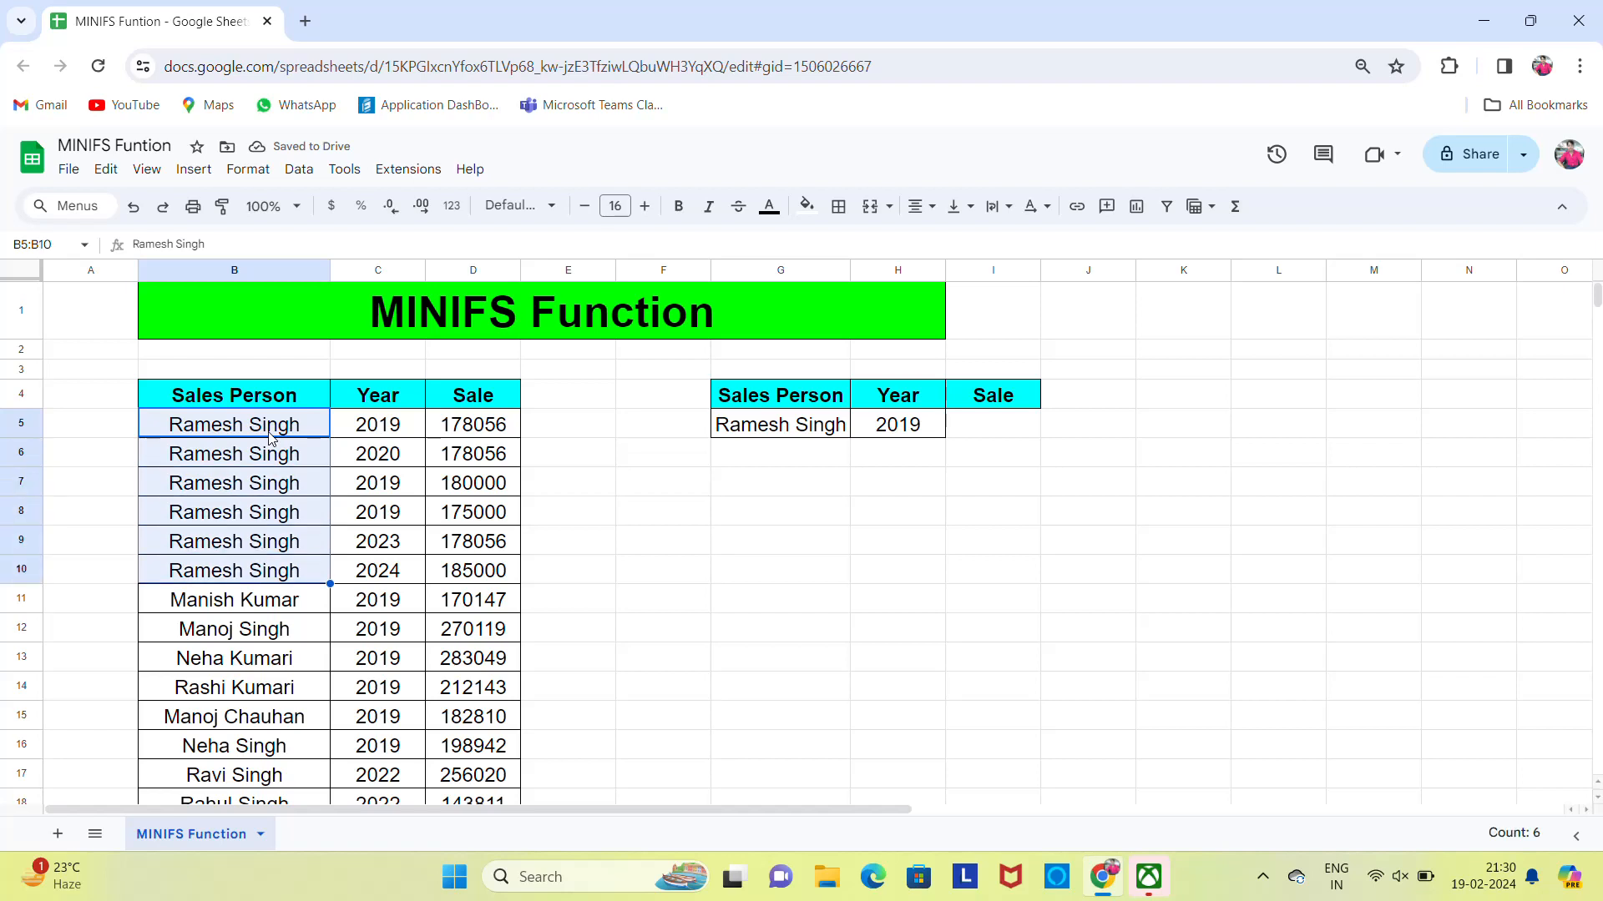
Examine the years in C5:C10 for the repeated salesperson, along with the first sale in D5
key(Right)
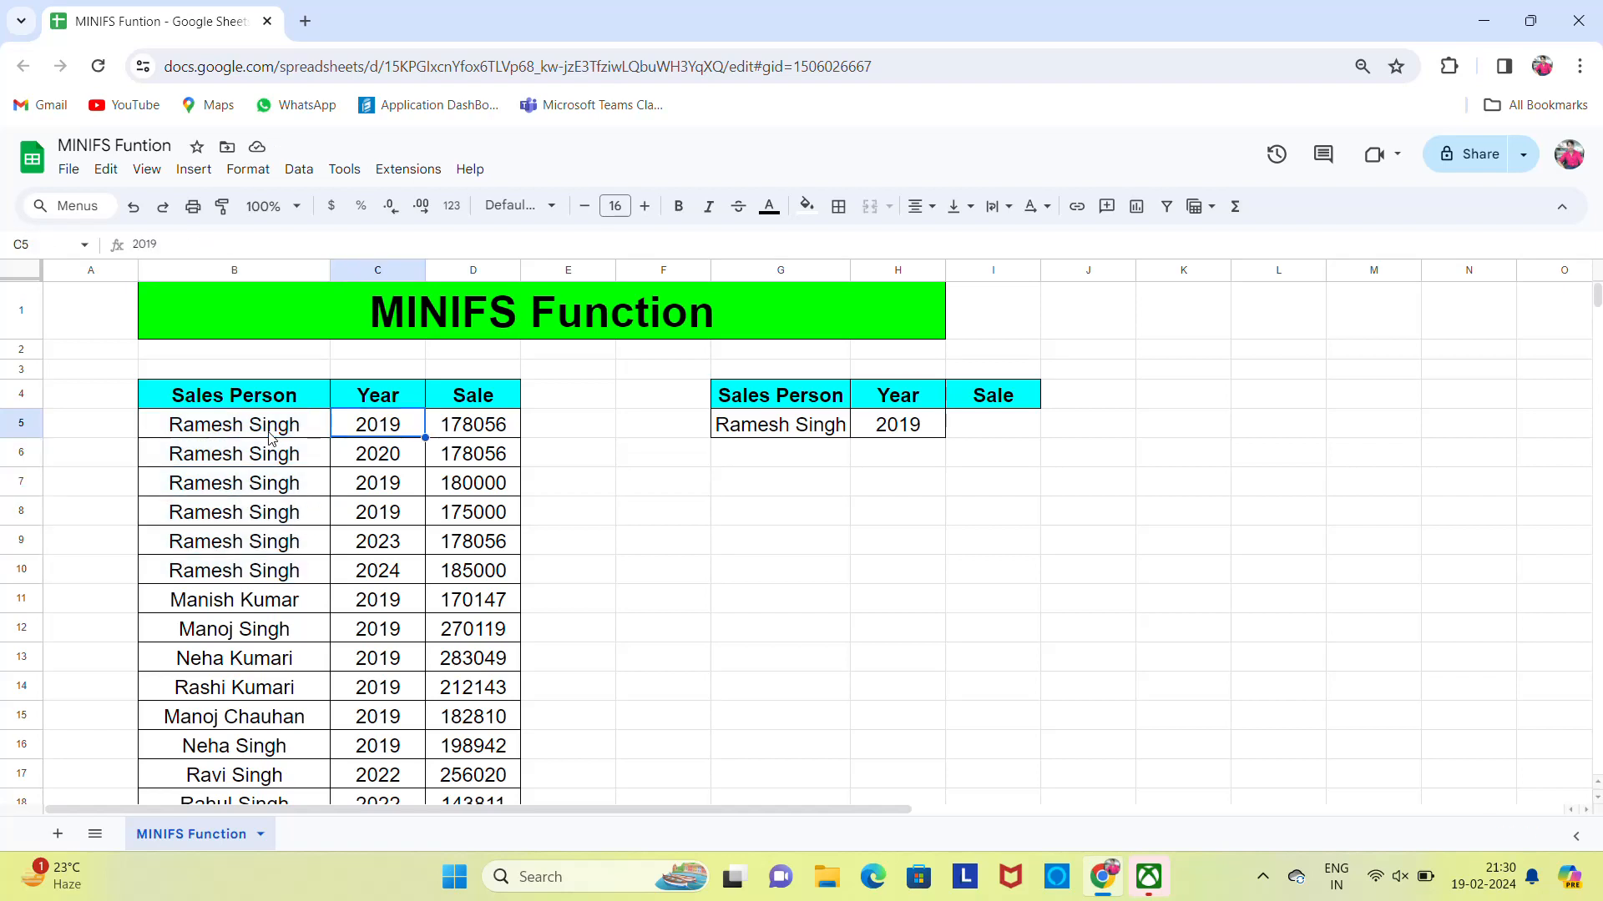
key(Down)
key(Down)
key(Down)
key(Down)
key(Down)
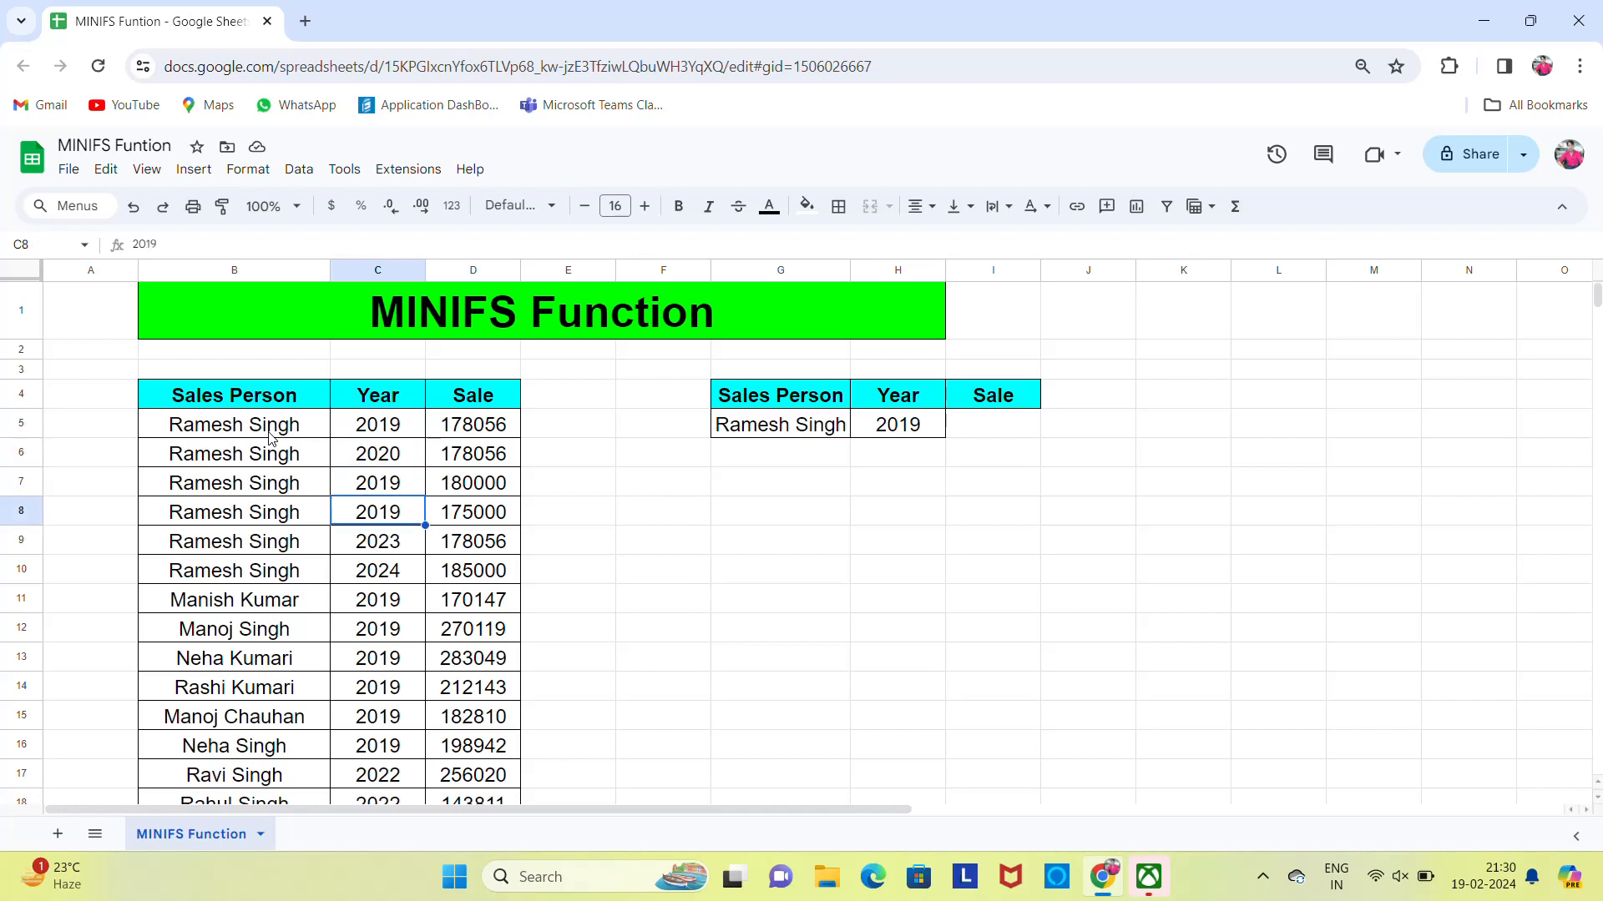
key(Up)
key(Up)
key(Up)
key(Up)
key(Up)
key(Right)
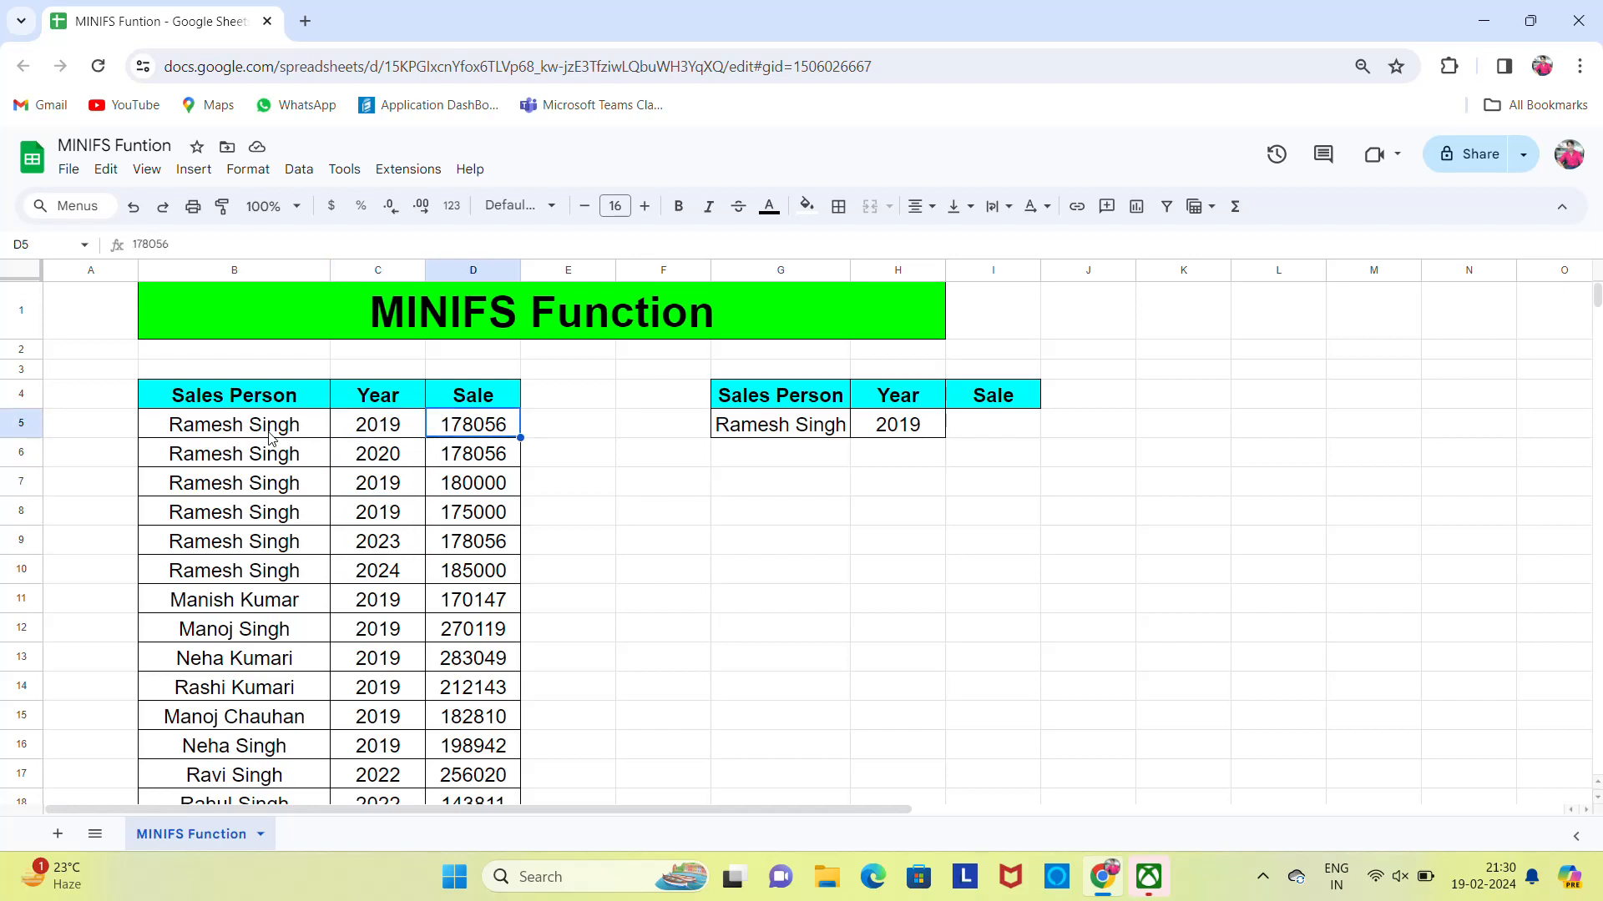
key(Left)
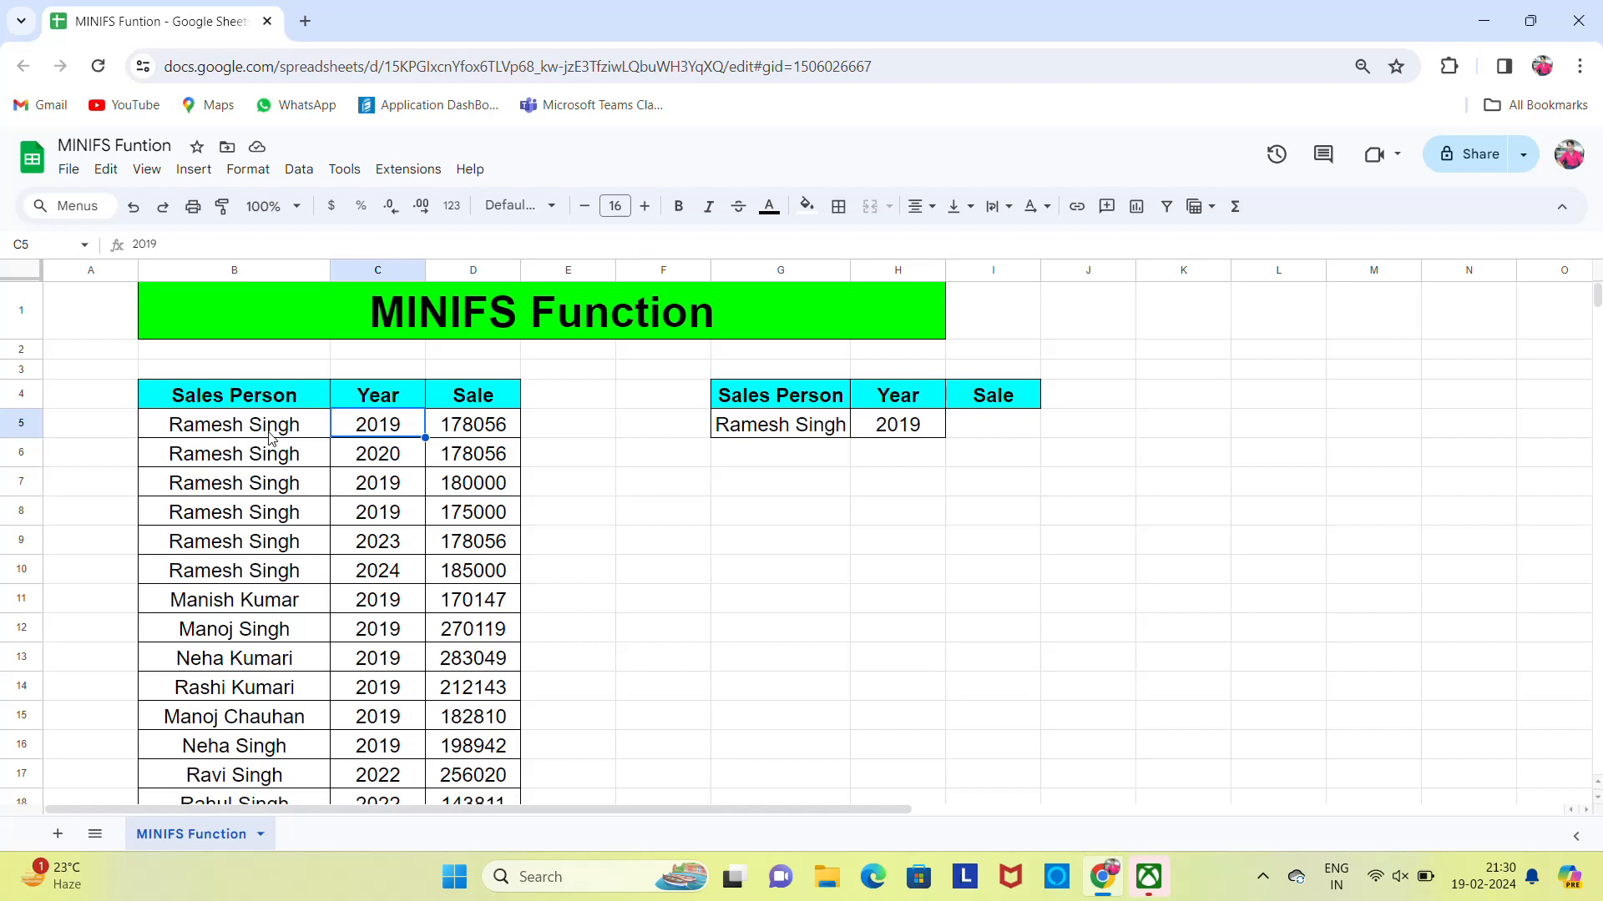
Start a MINIFS formula in I5, under the lookup table's Sale header
key(Right)
key(Right)
key(Right)
key(Right)
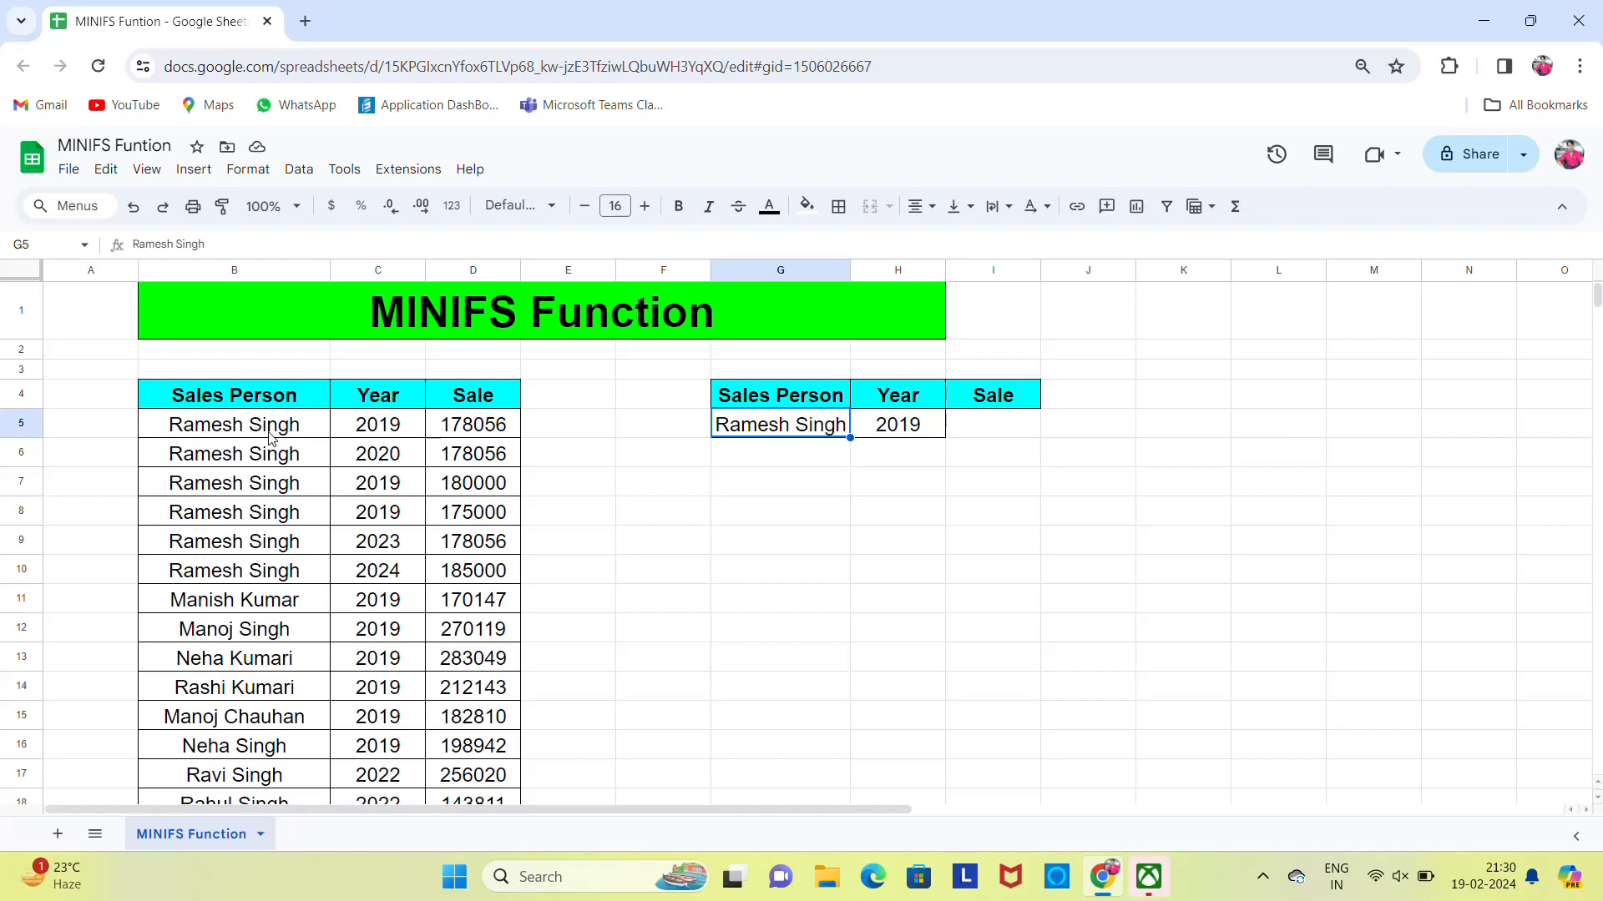
key(Right)
key(Right)
text(=)
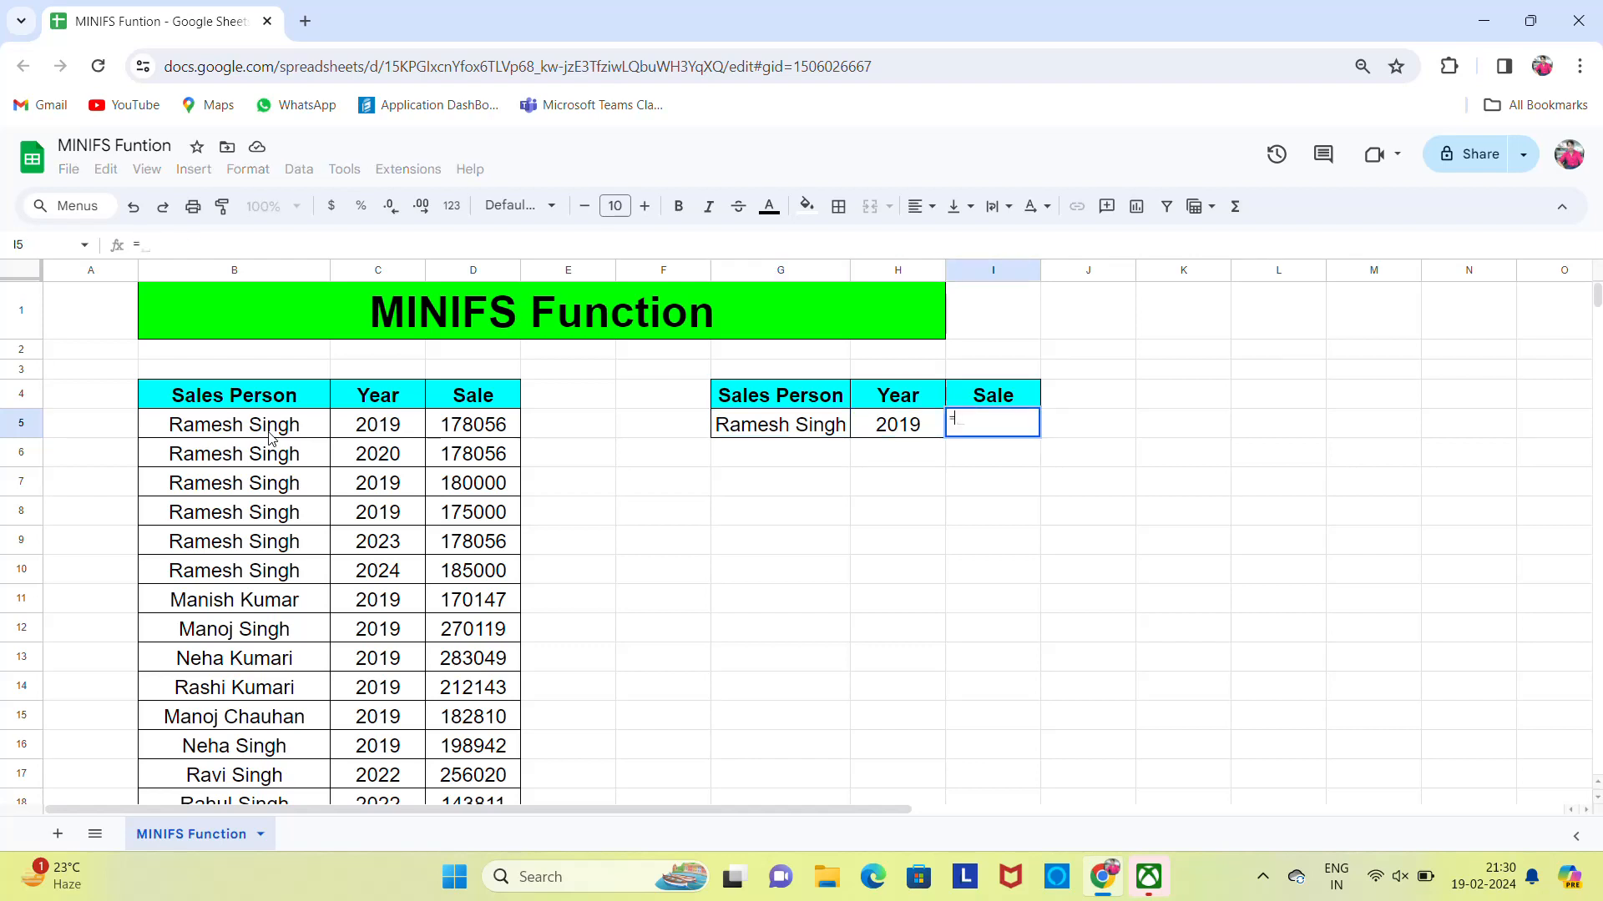
text(min)
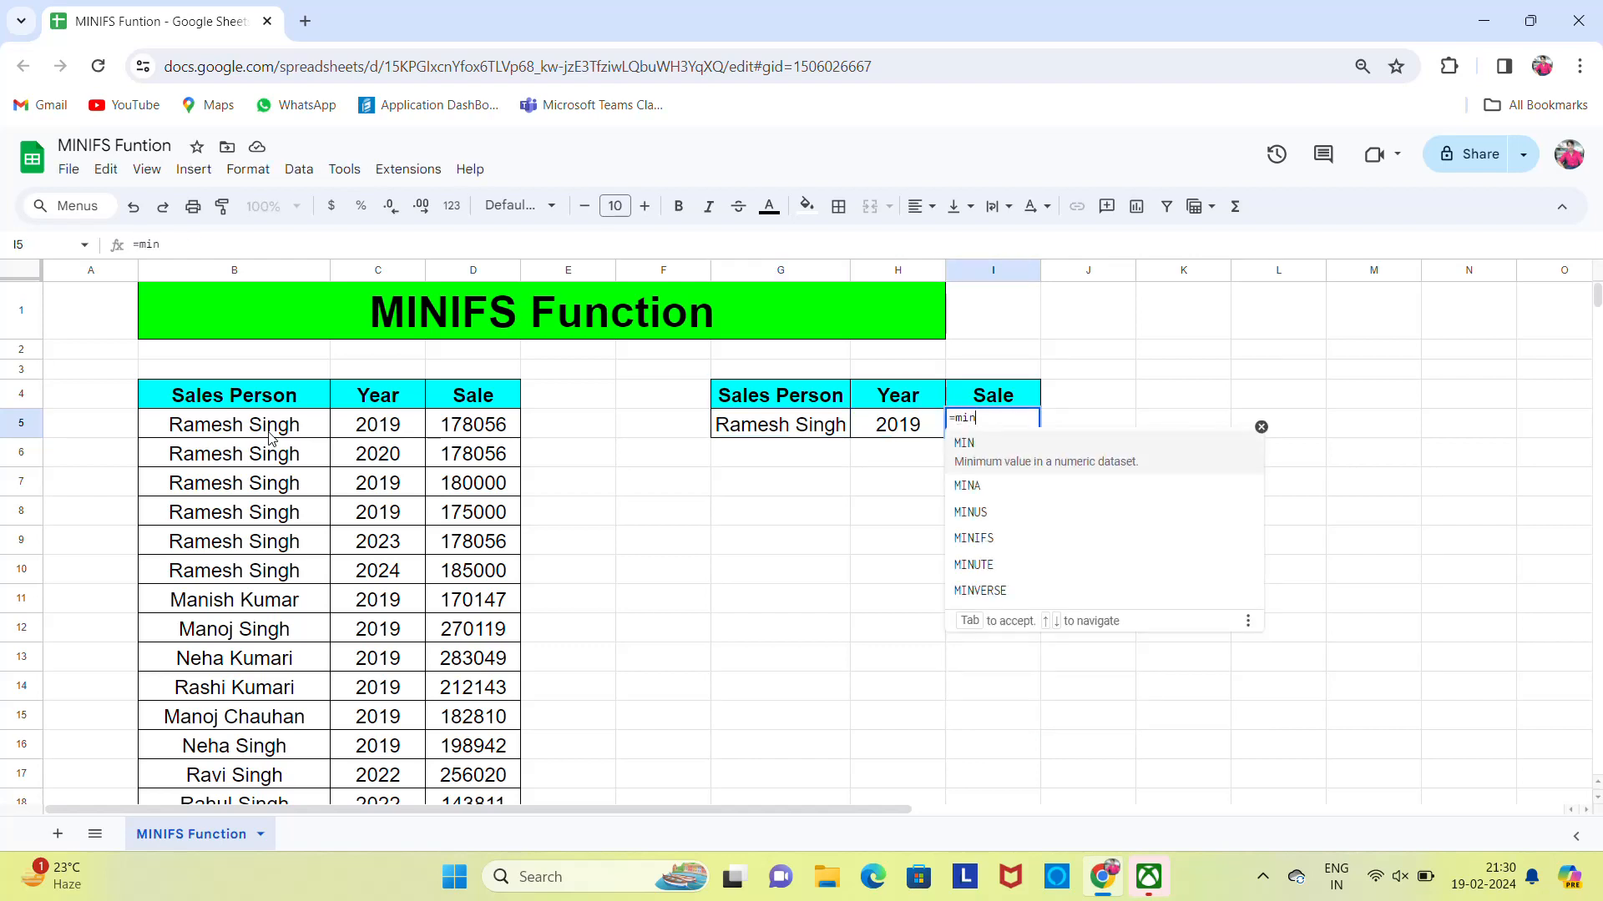
key(Down)
key(Down)
key(Down)
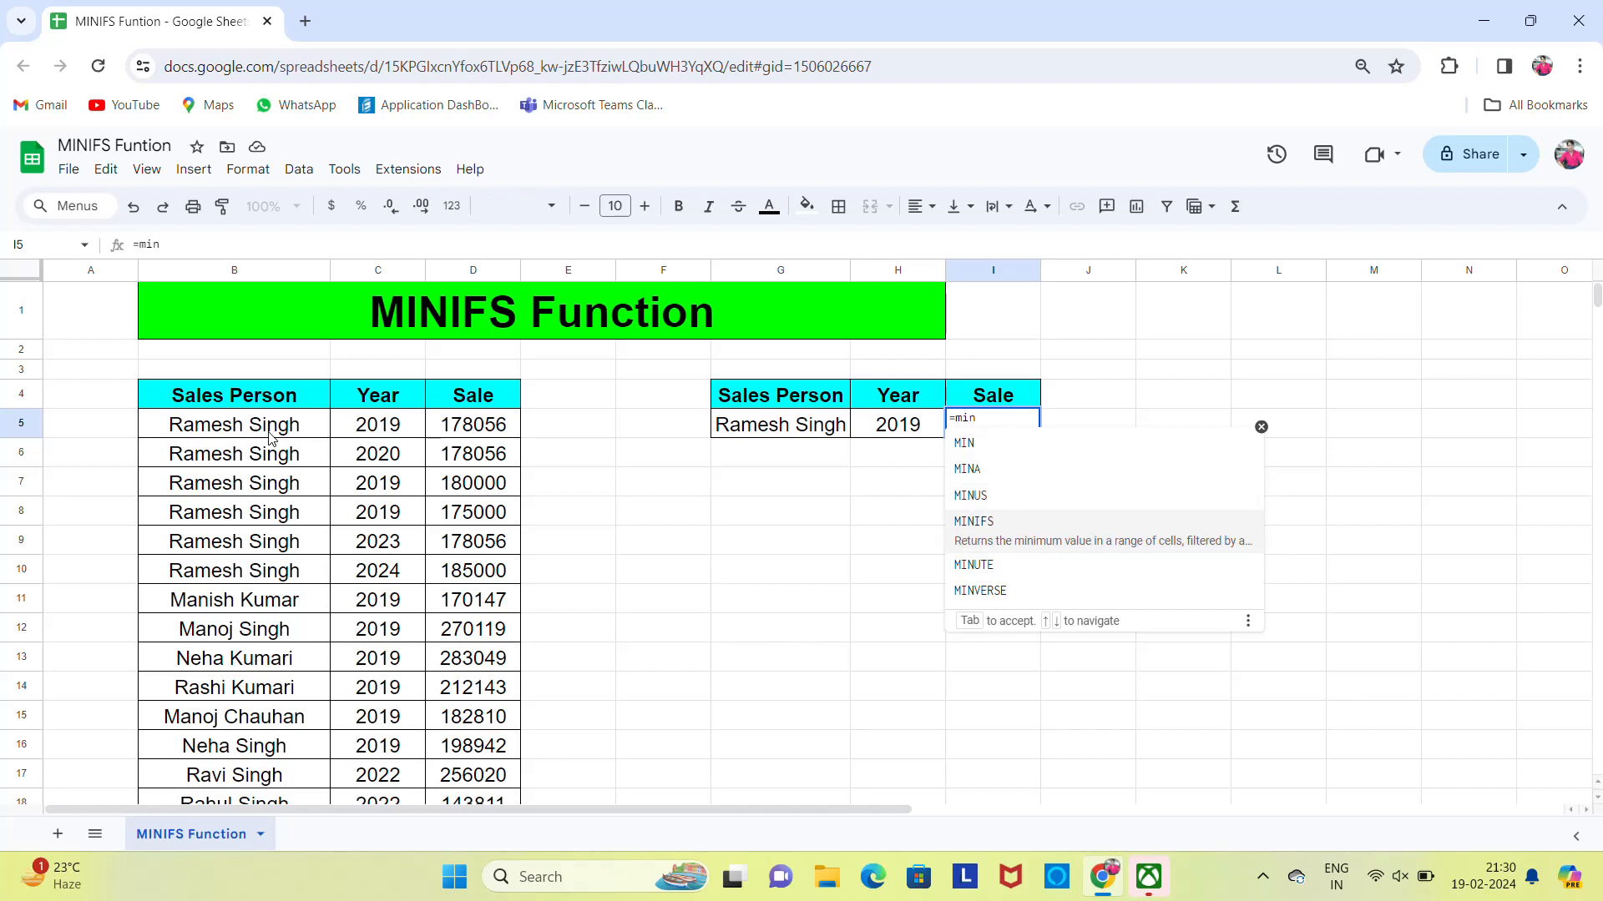
key(Tab)
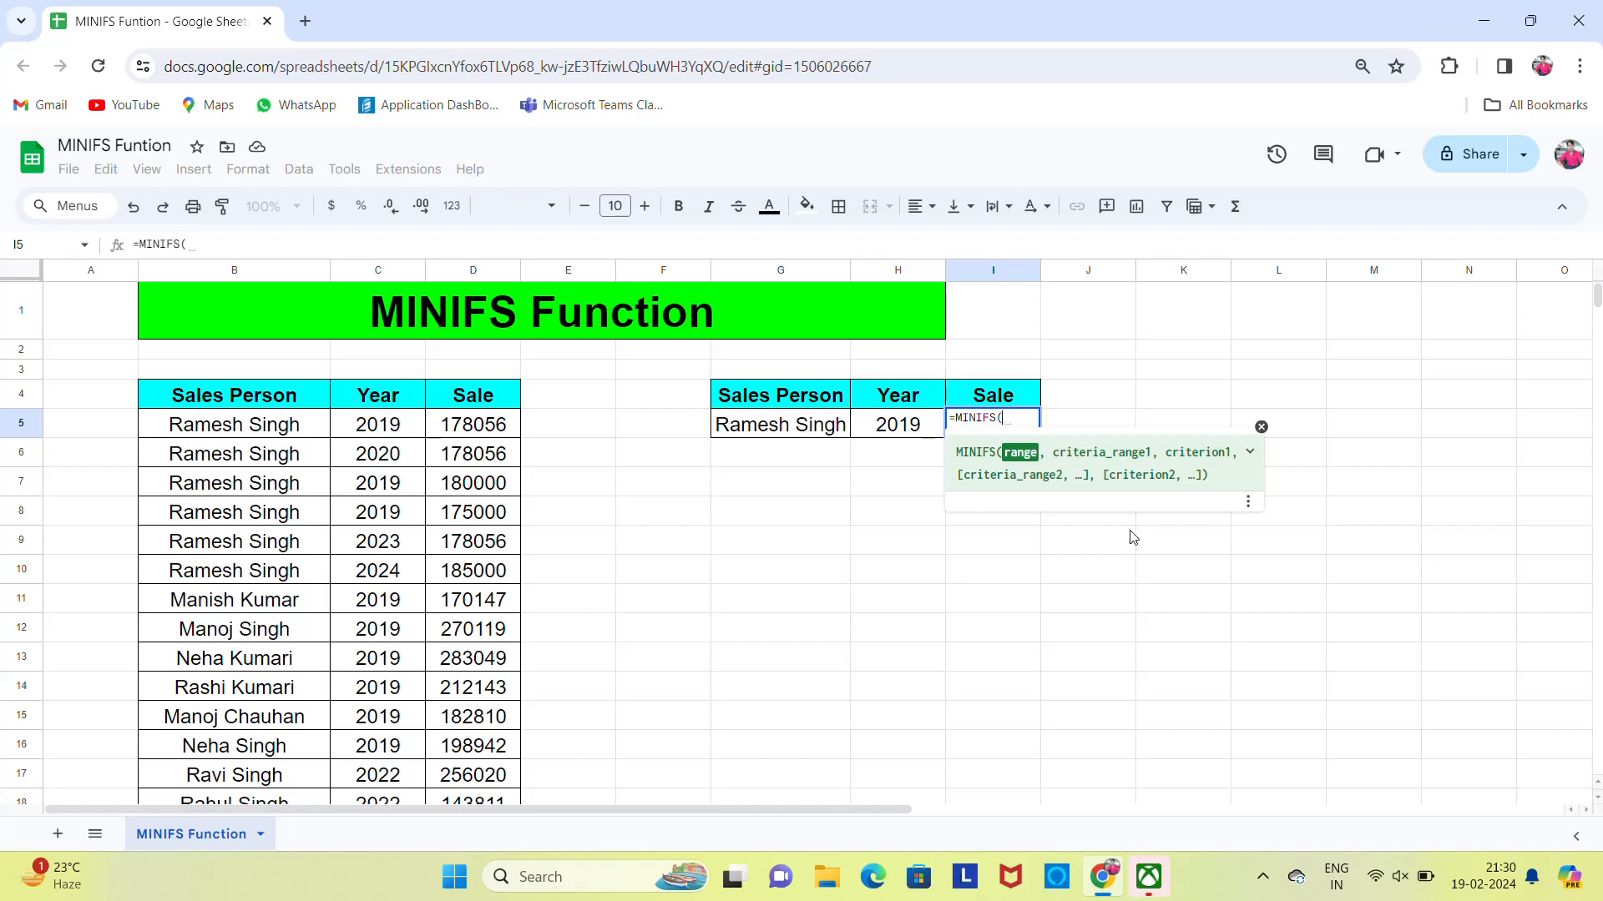
Use the sales in D5:D26 as the MINIFS range, leaving out the total in D27
click(501, 434)
key(ctrl+shift+Down)
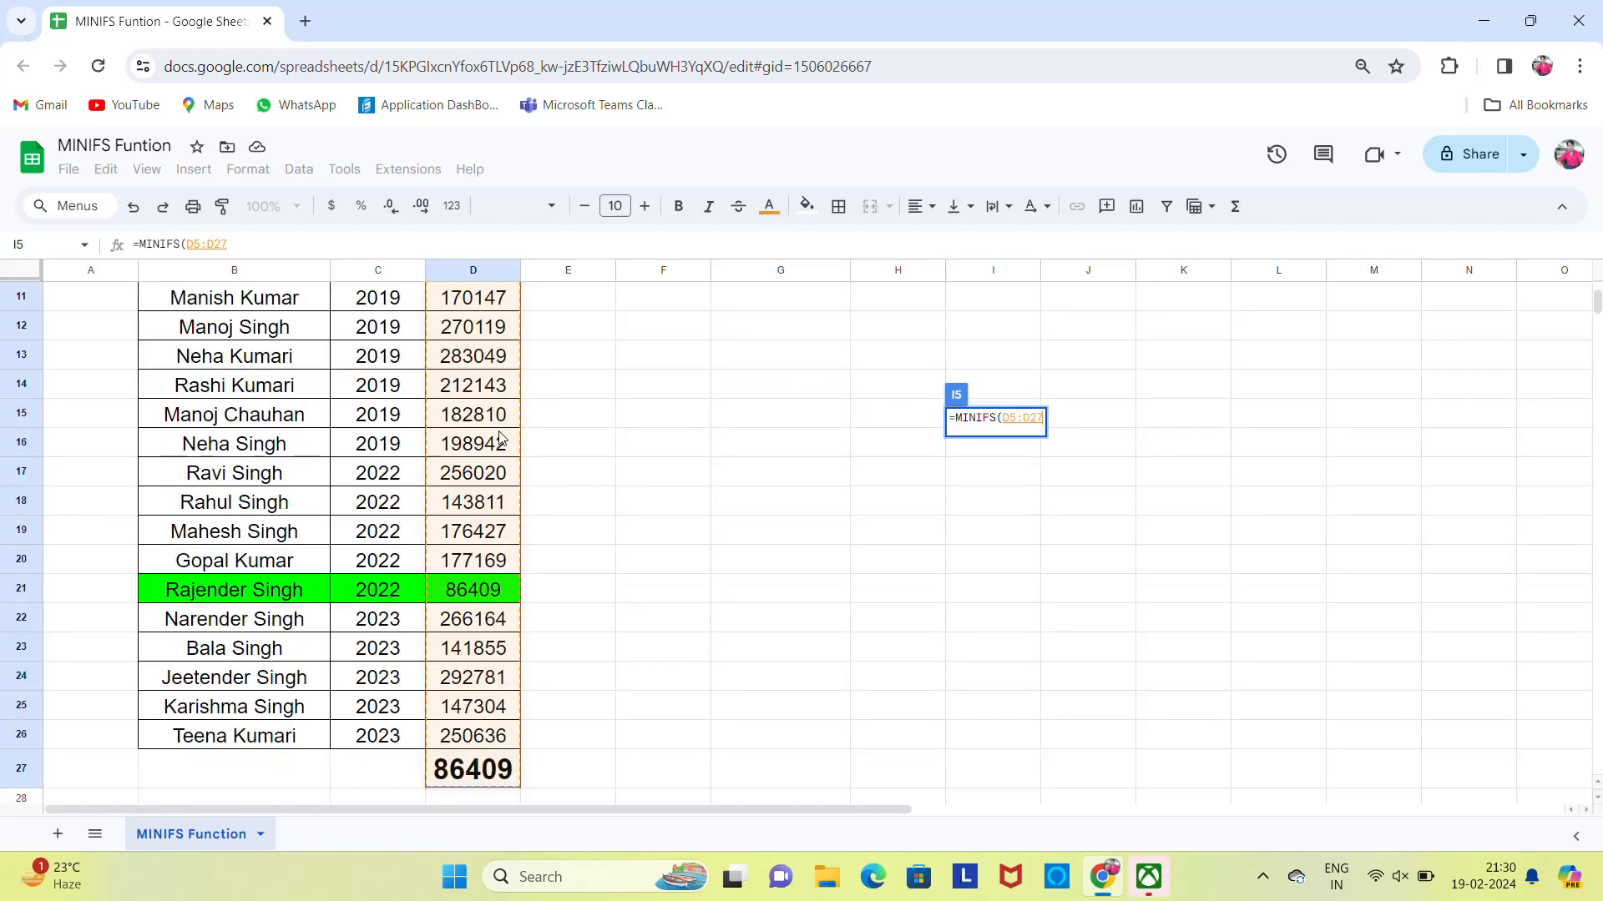
text(,)
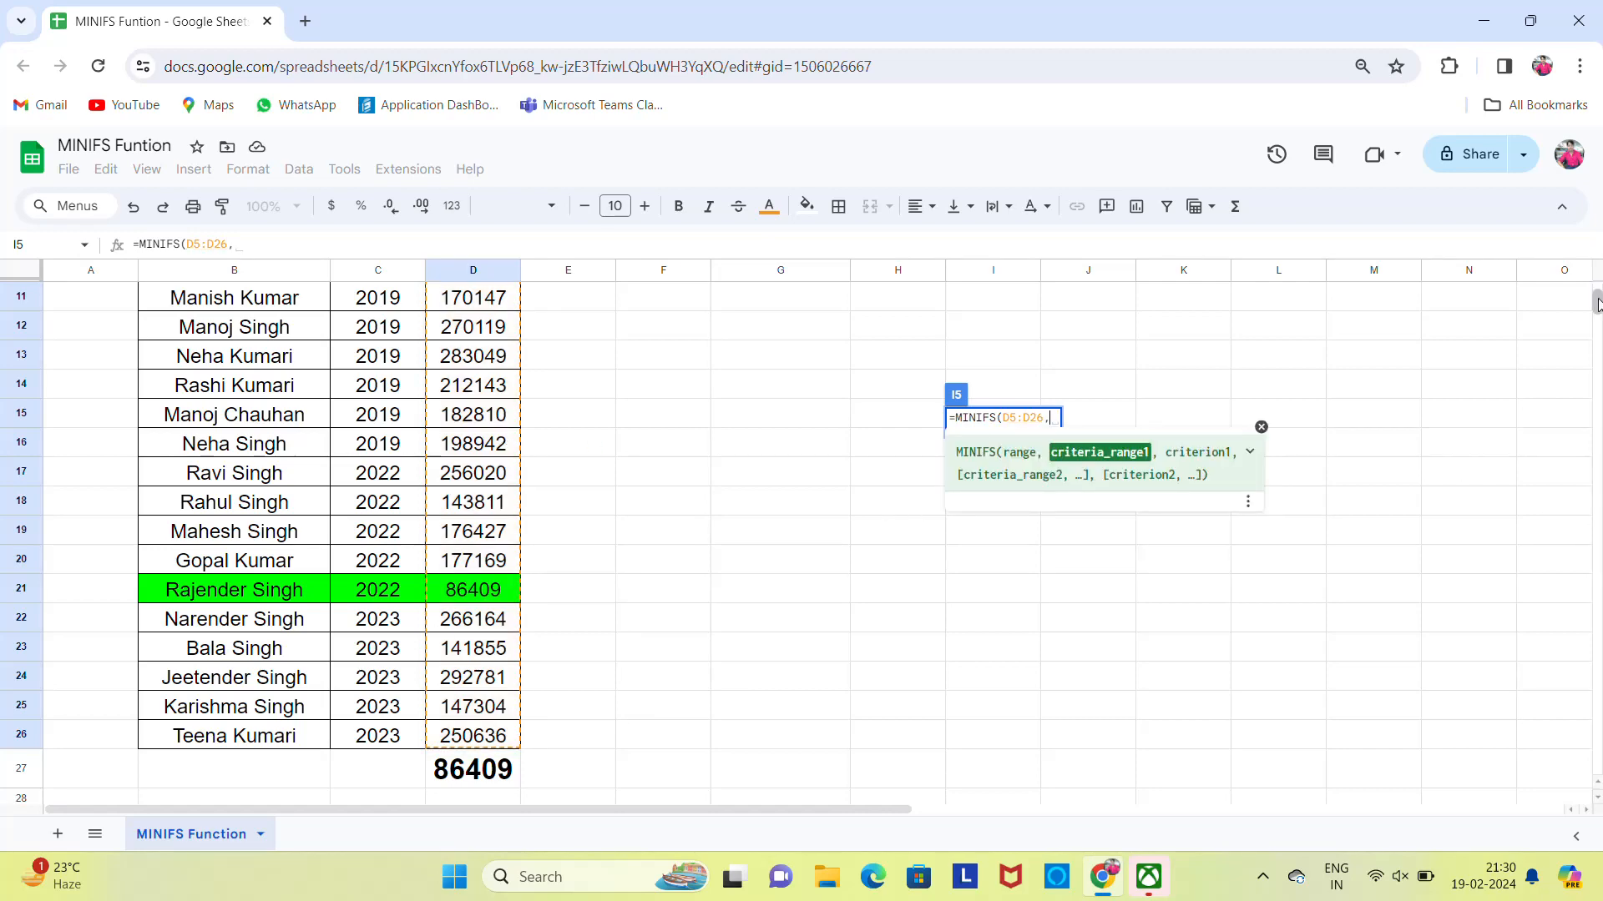
Add the salesperson condition to the formula, with B5:B26 as the first criteria range and G5 as its criterion
drag(1599, 304, 1597, 289)
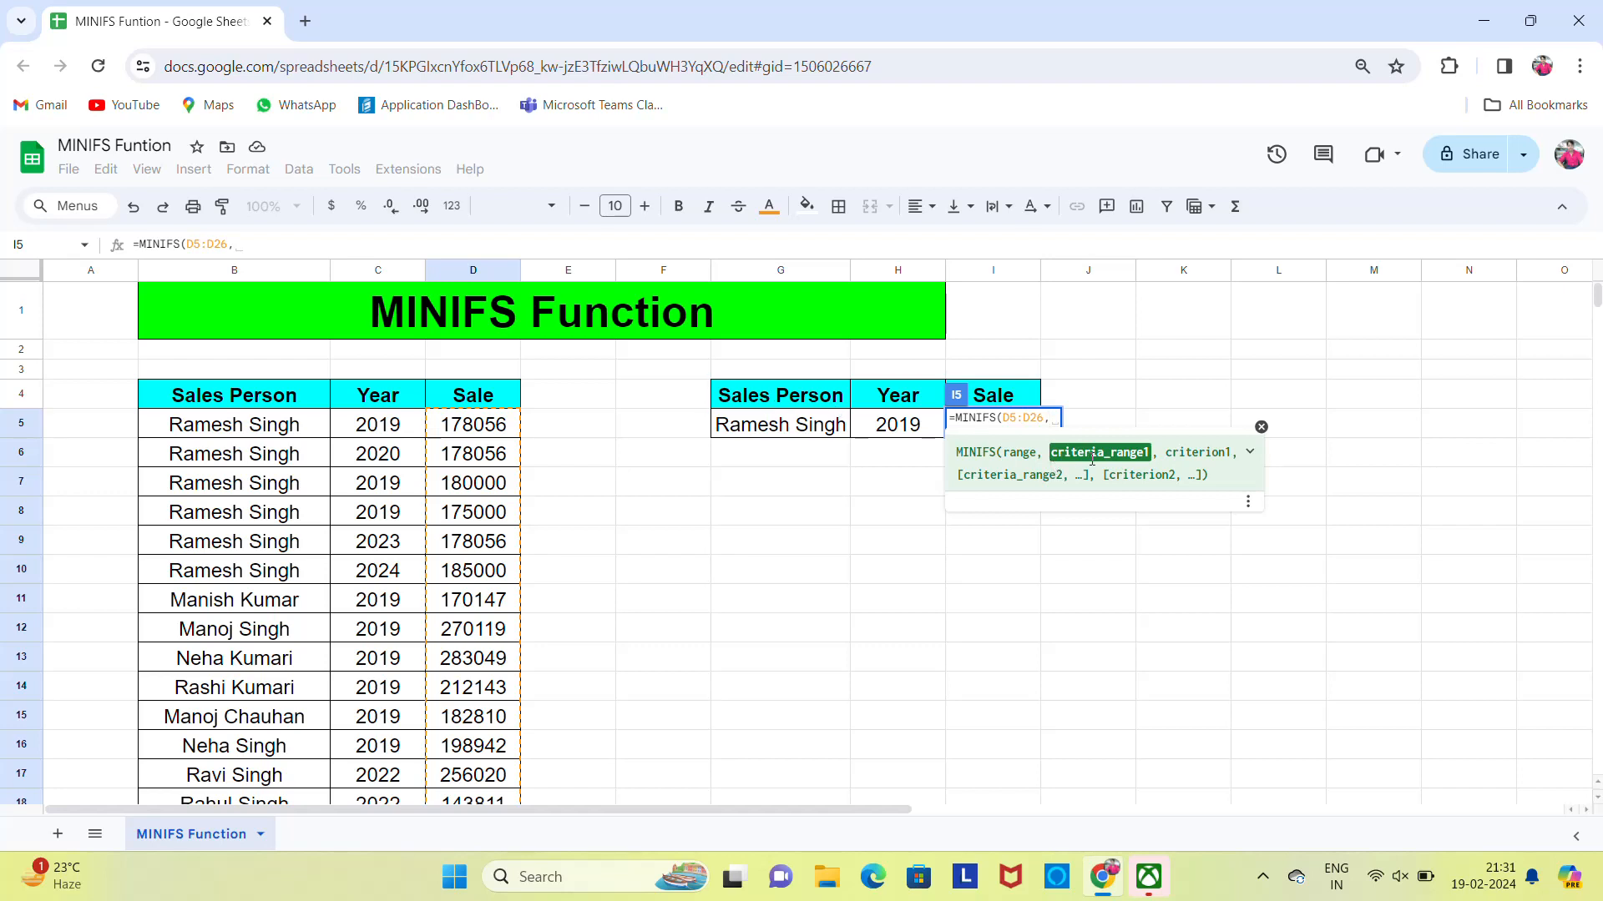
click(235, 439)
key(ctrl+shift+Down)
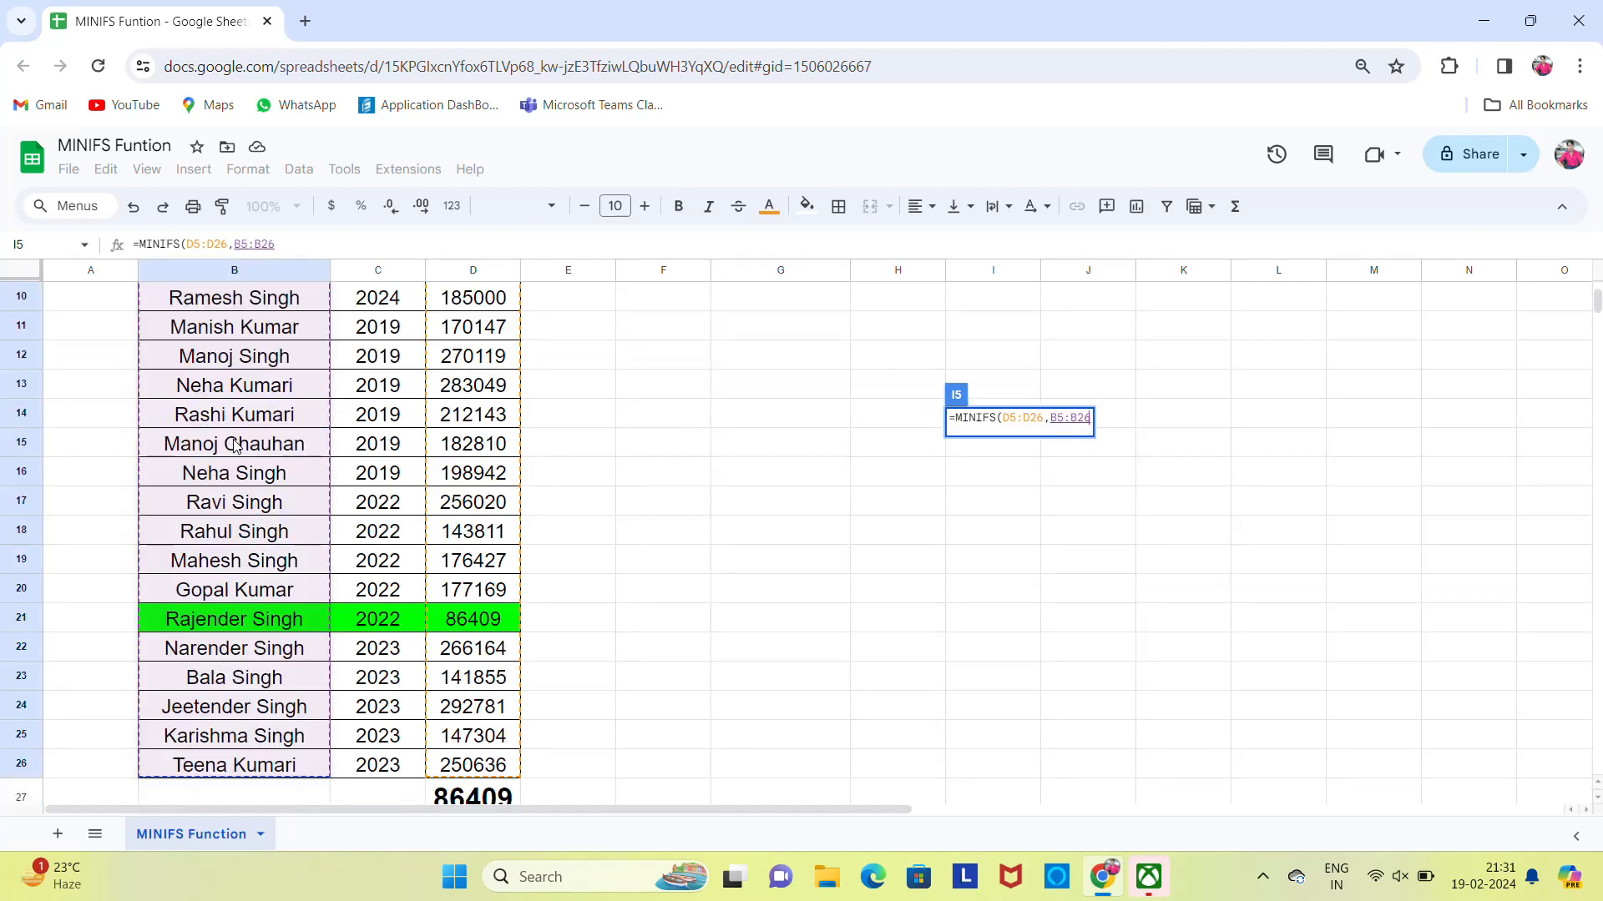
text(,)
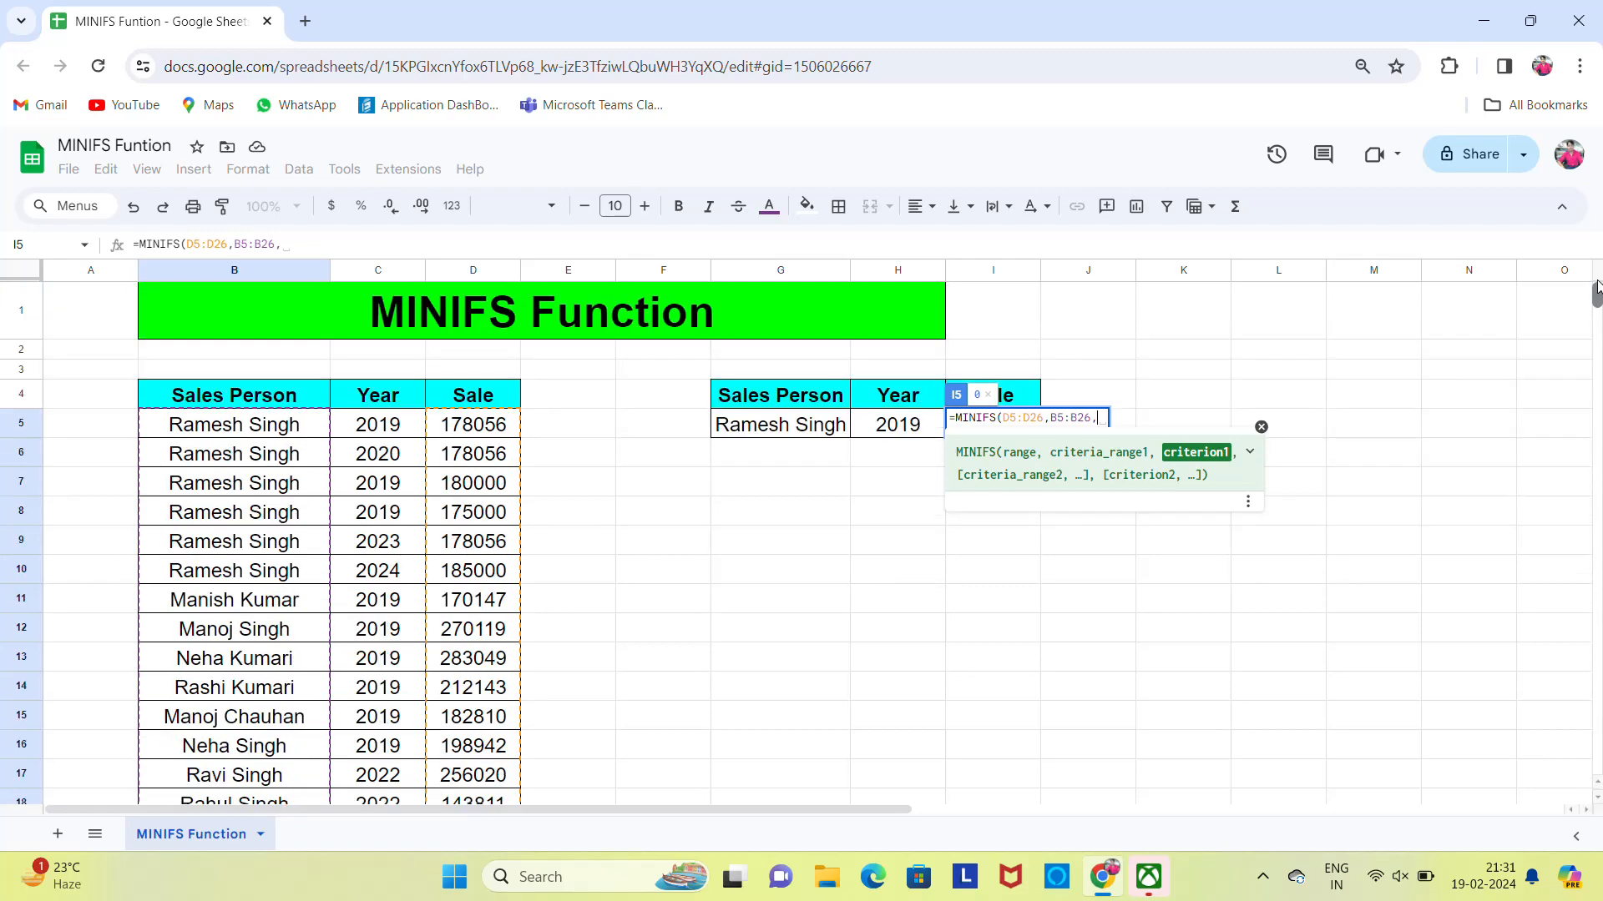
scroll(1596, 317, up, 5)
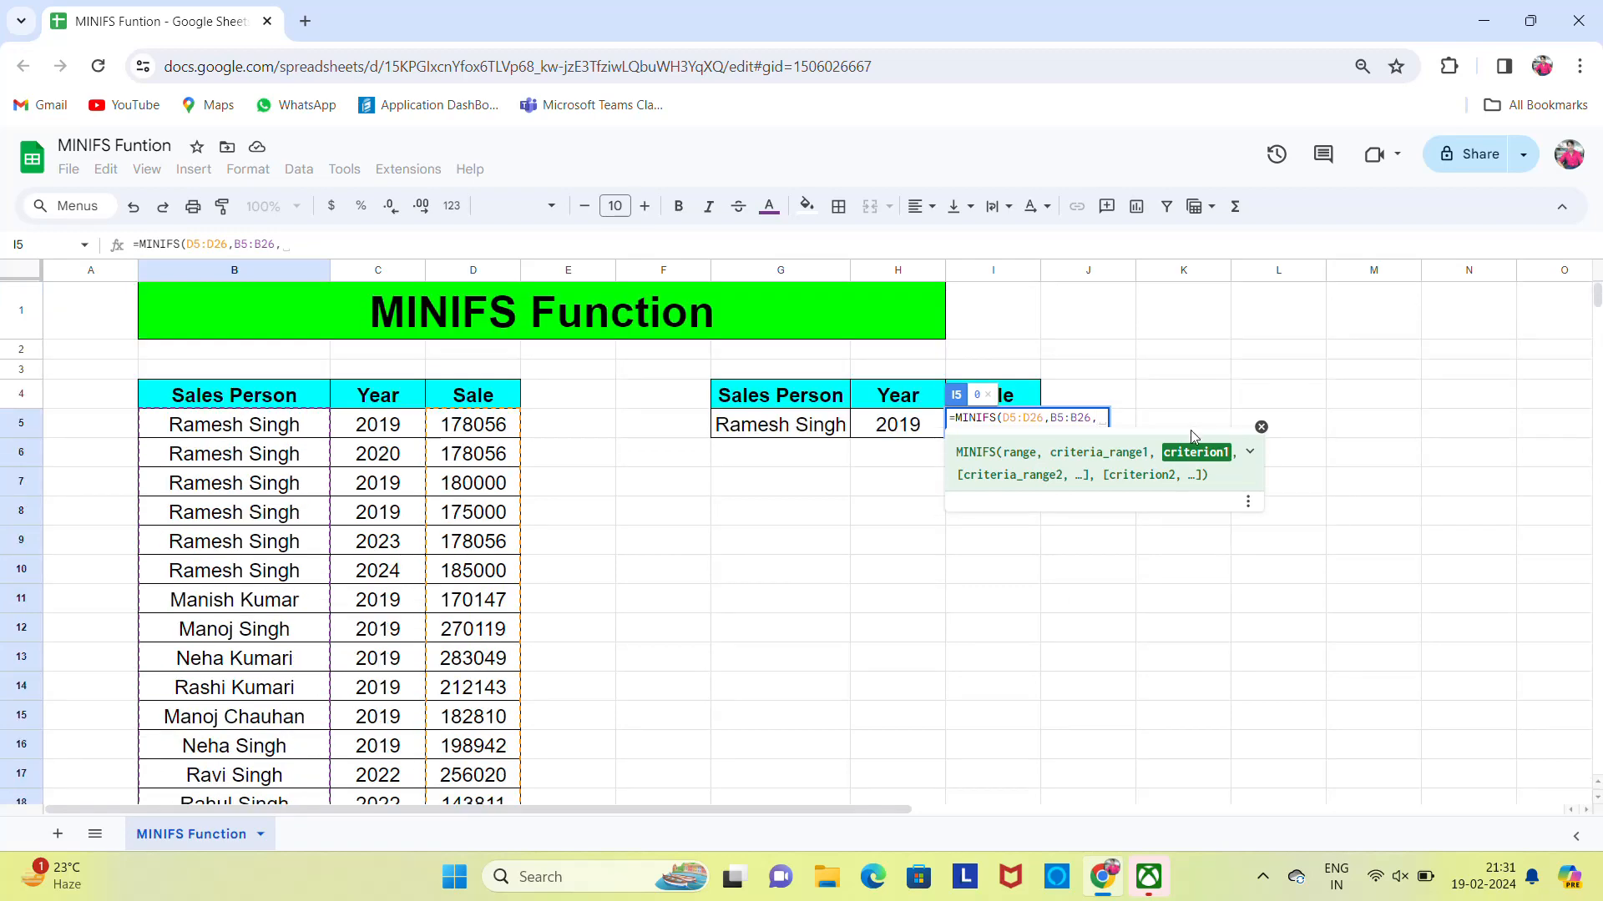
click(745, 432)
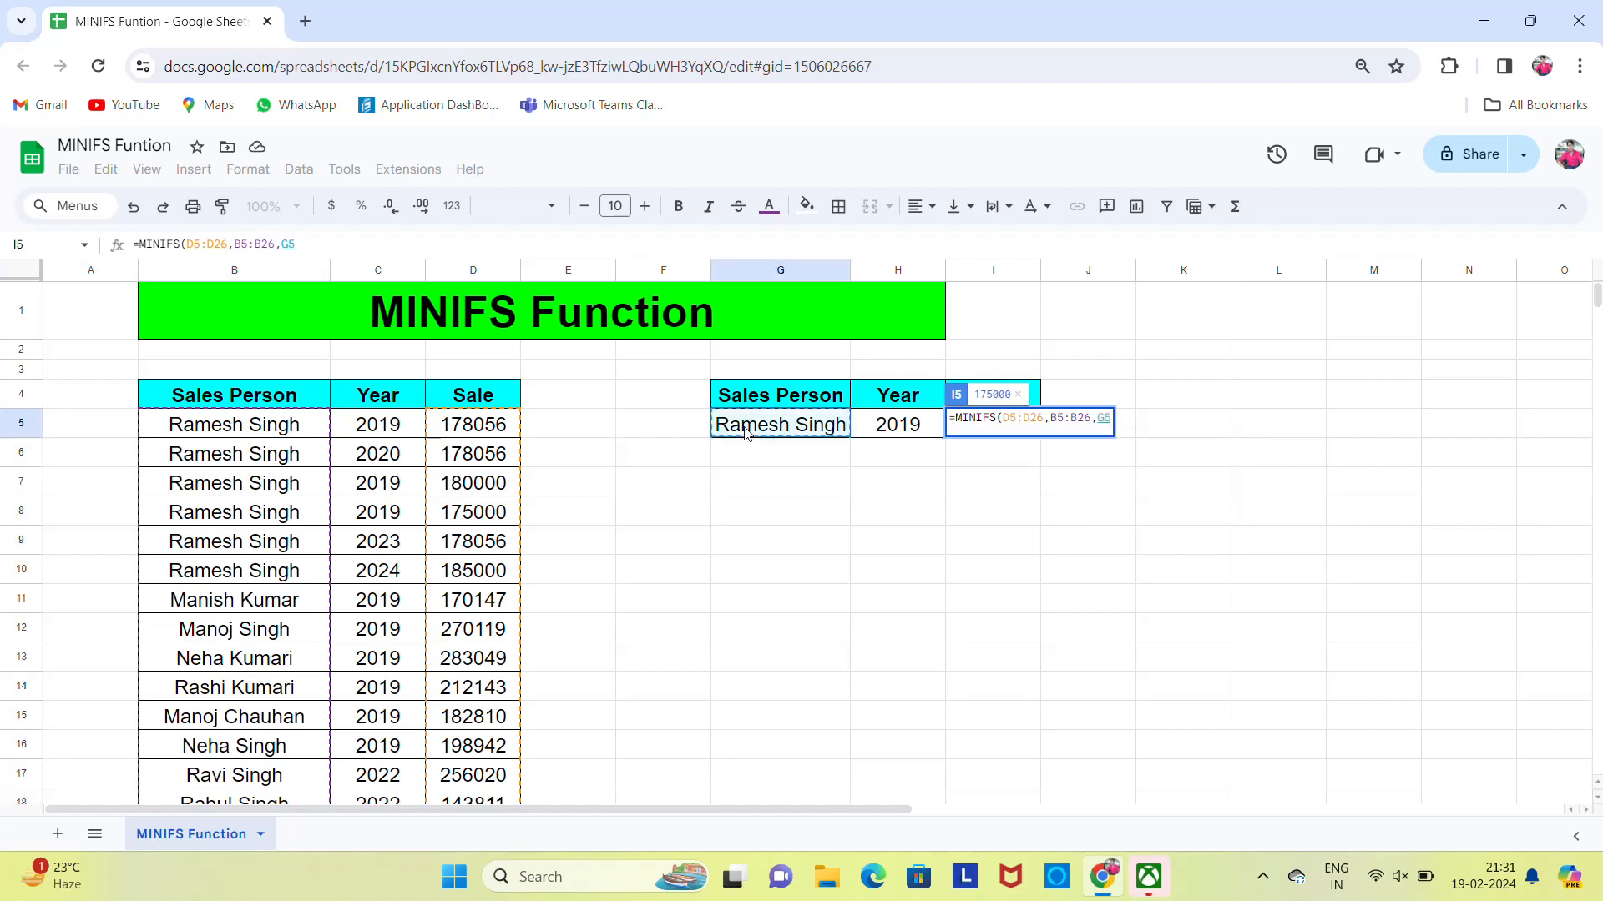
text(,)
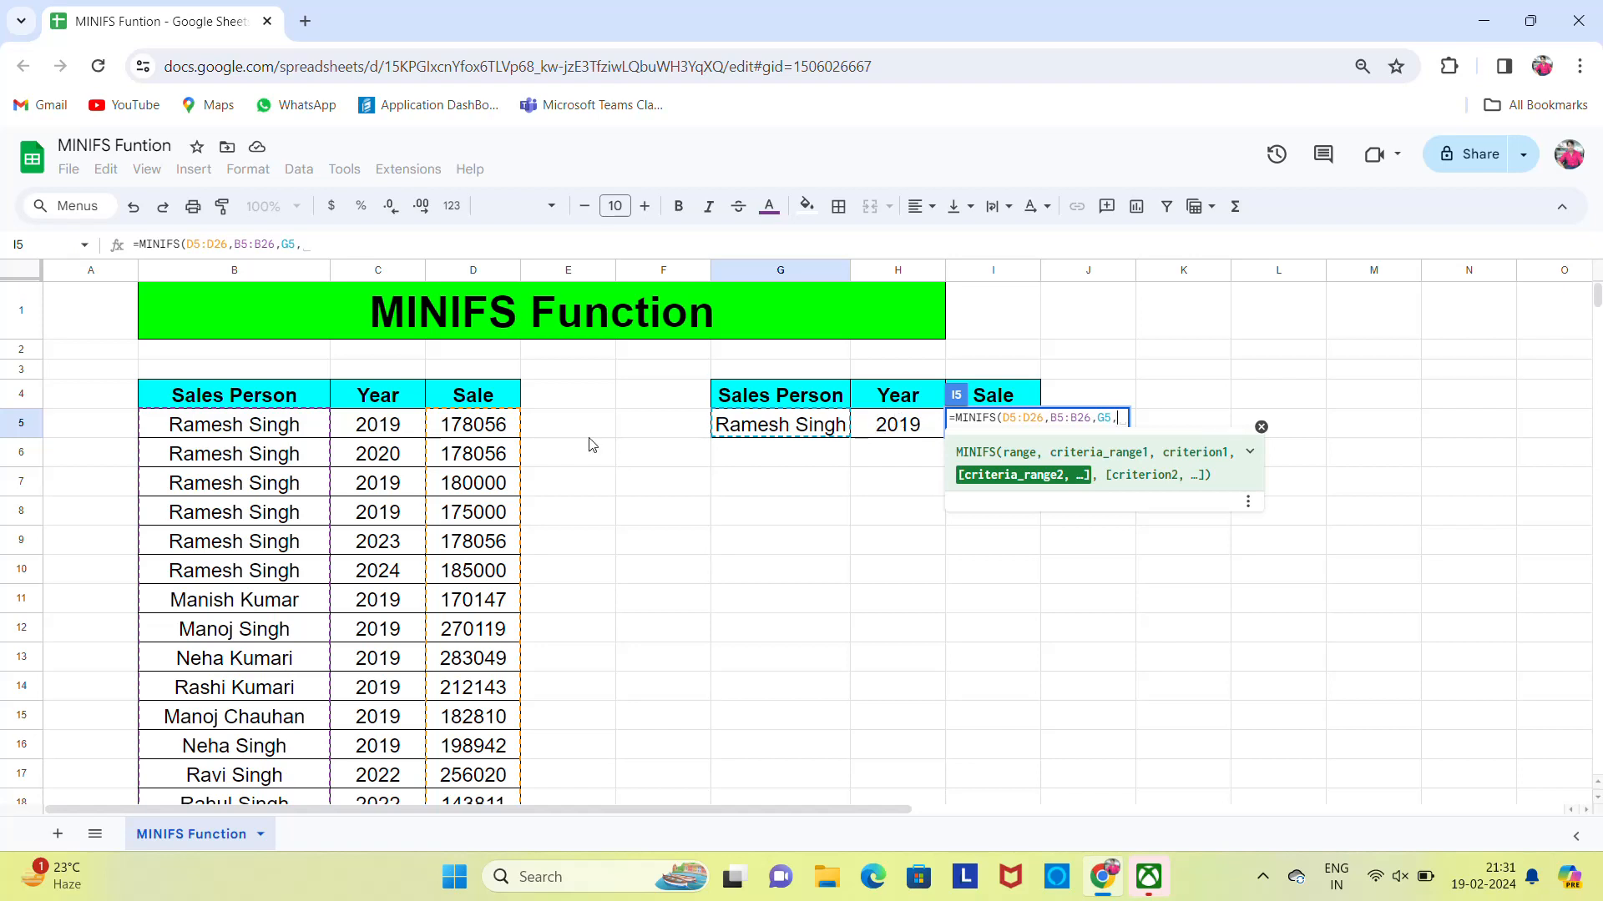
Add C5:C26 as the second criteria range with H5 as its criterion, and complete the MINIFS formula
click(377, 422)
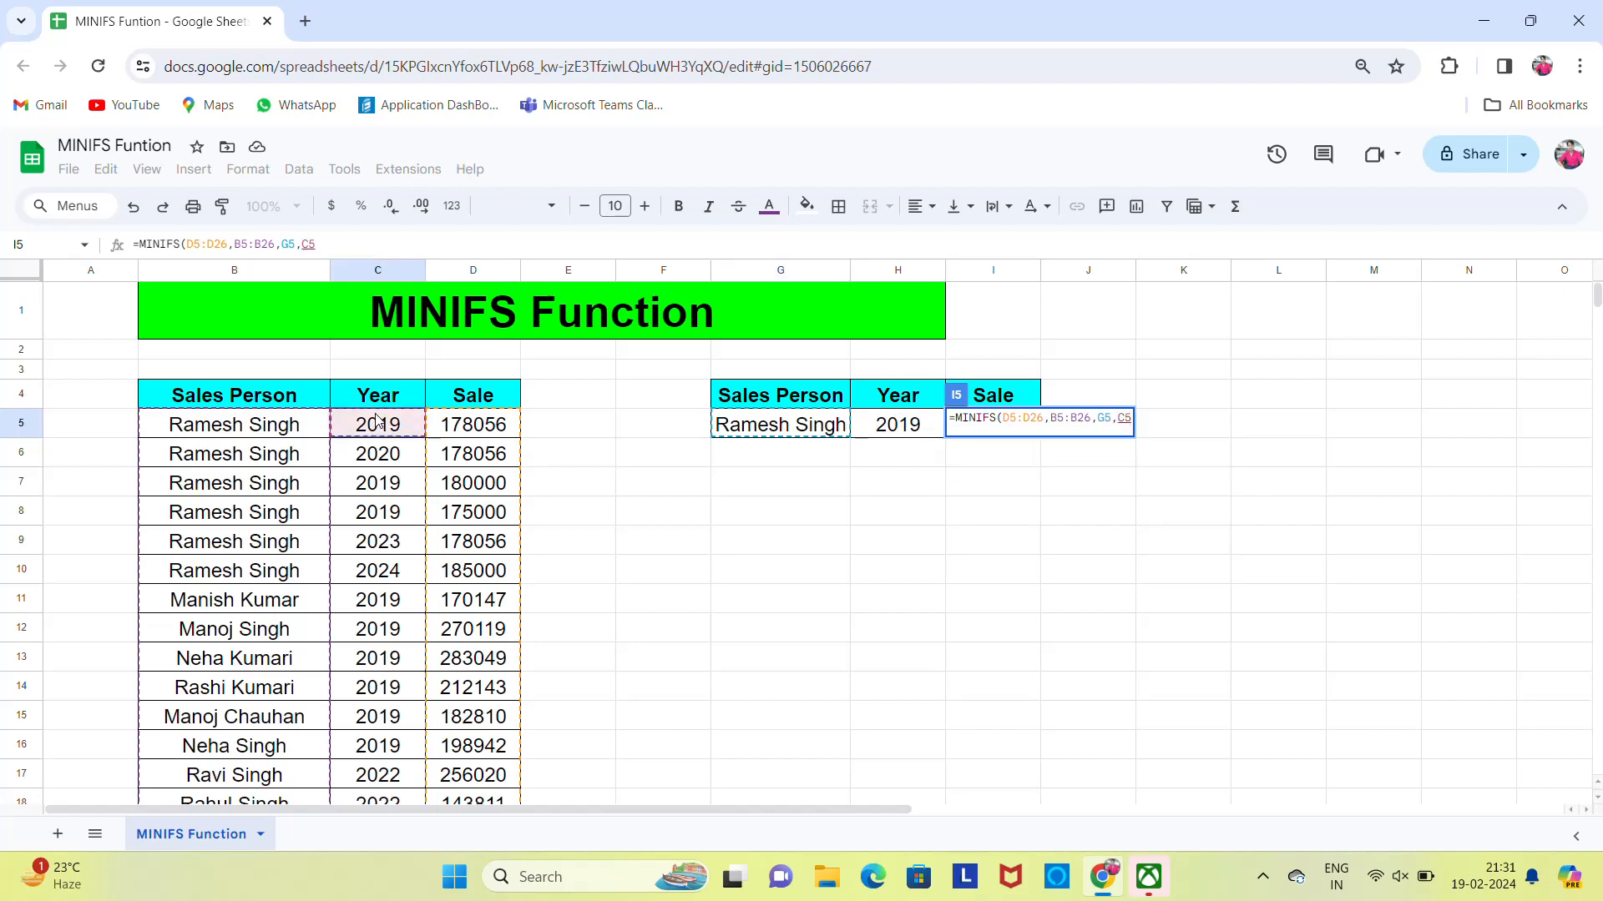
key(ctrl+shift+Down)
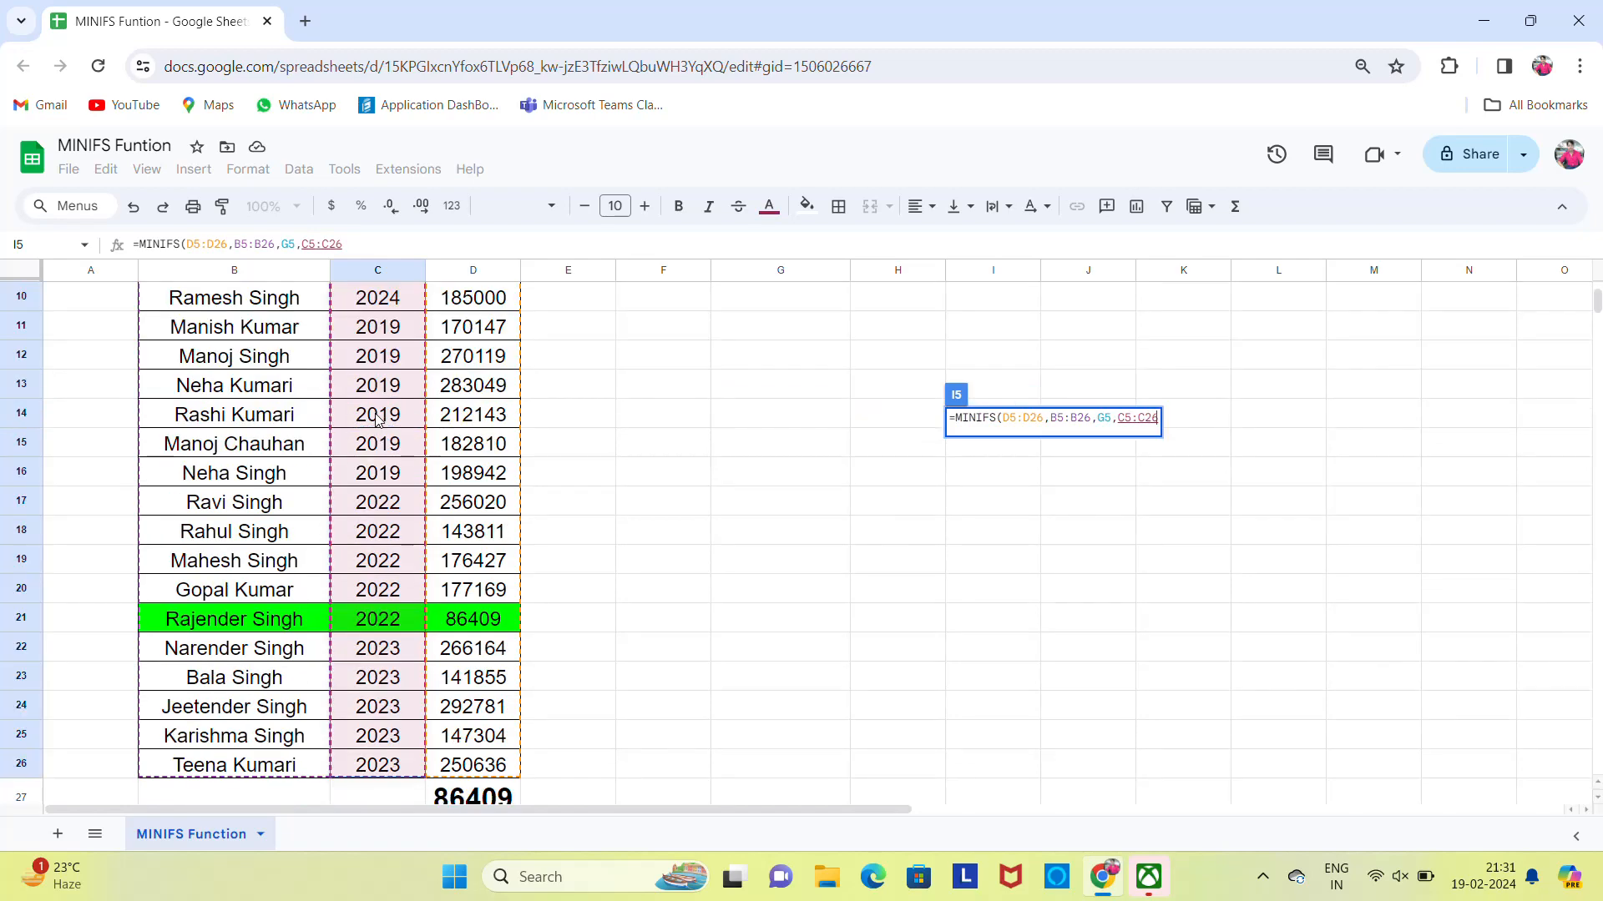
text(,)
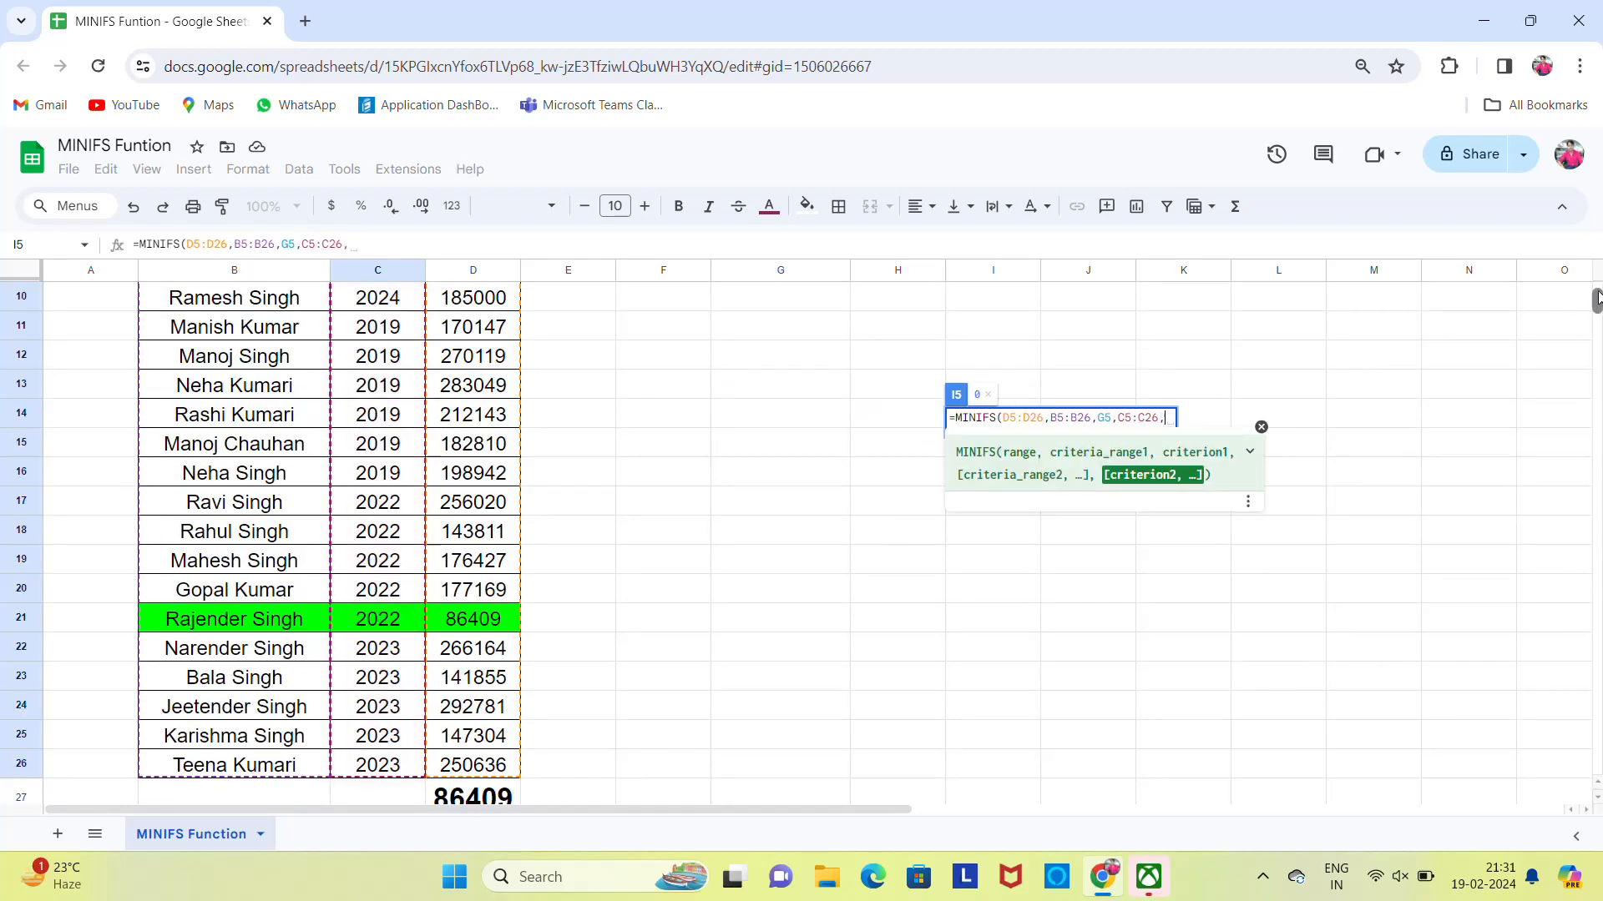
drag(1597, 297, 1596, 276)
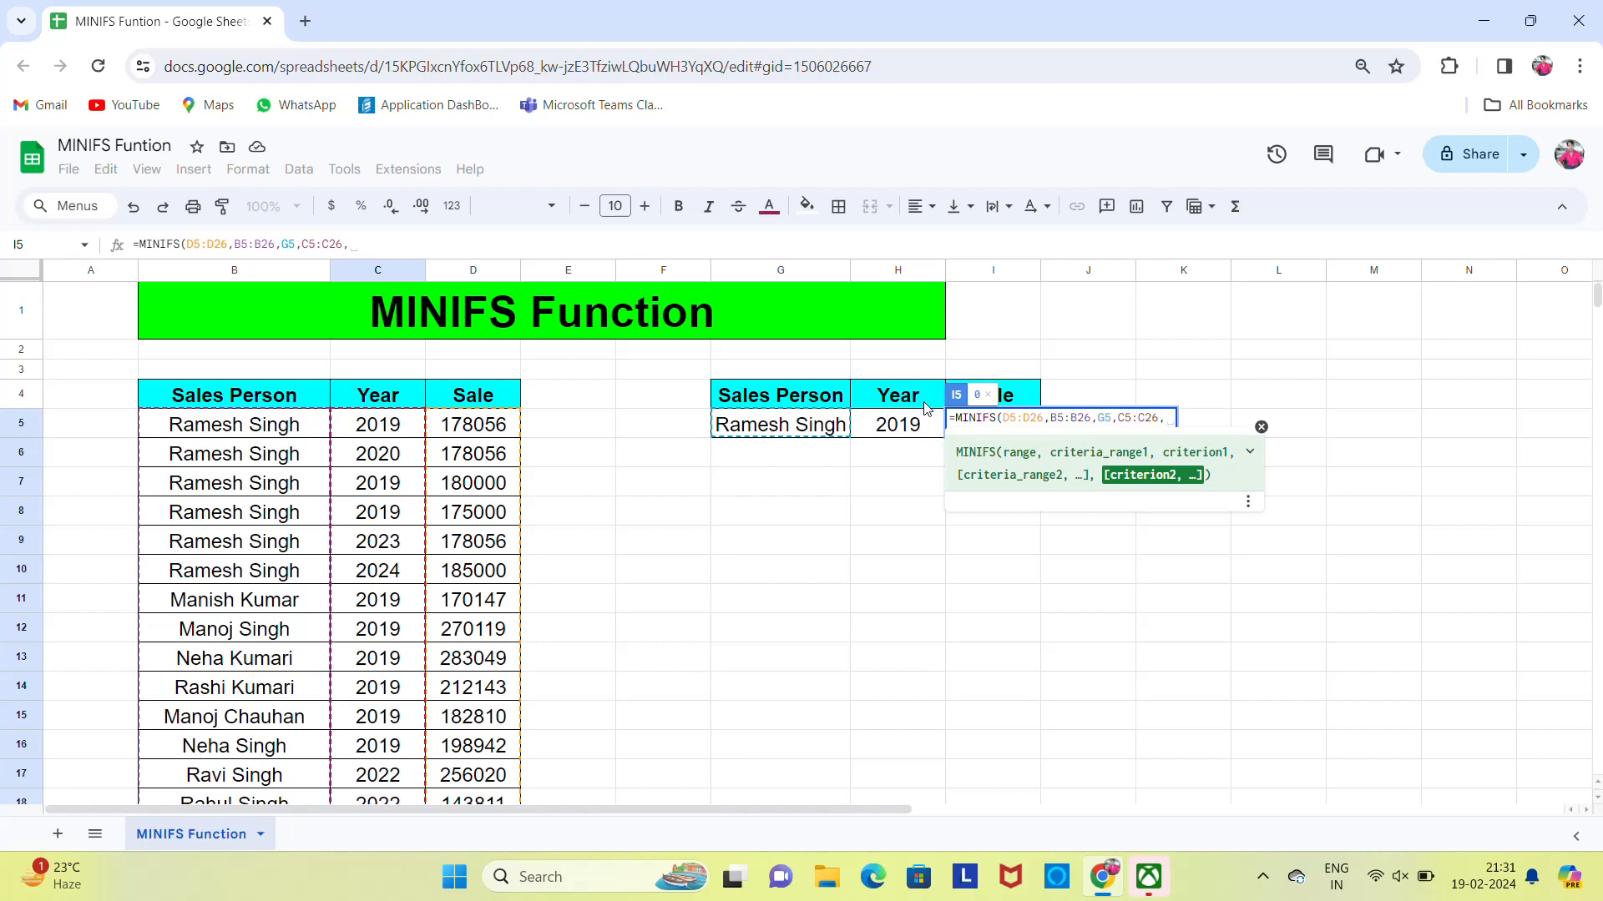
click(909, 436)
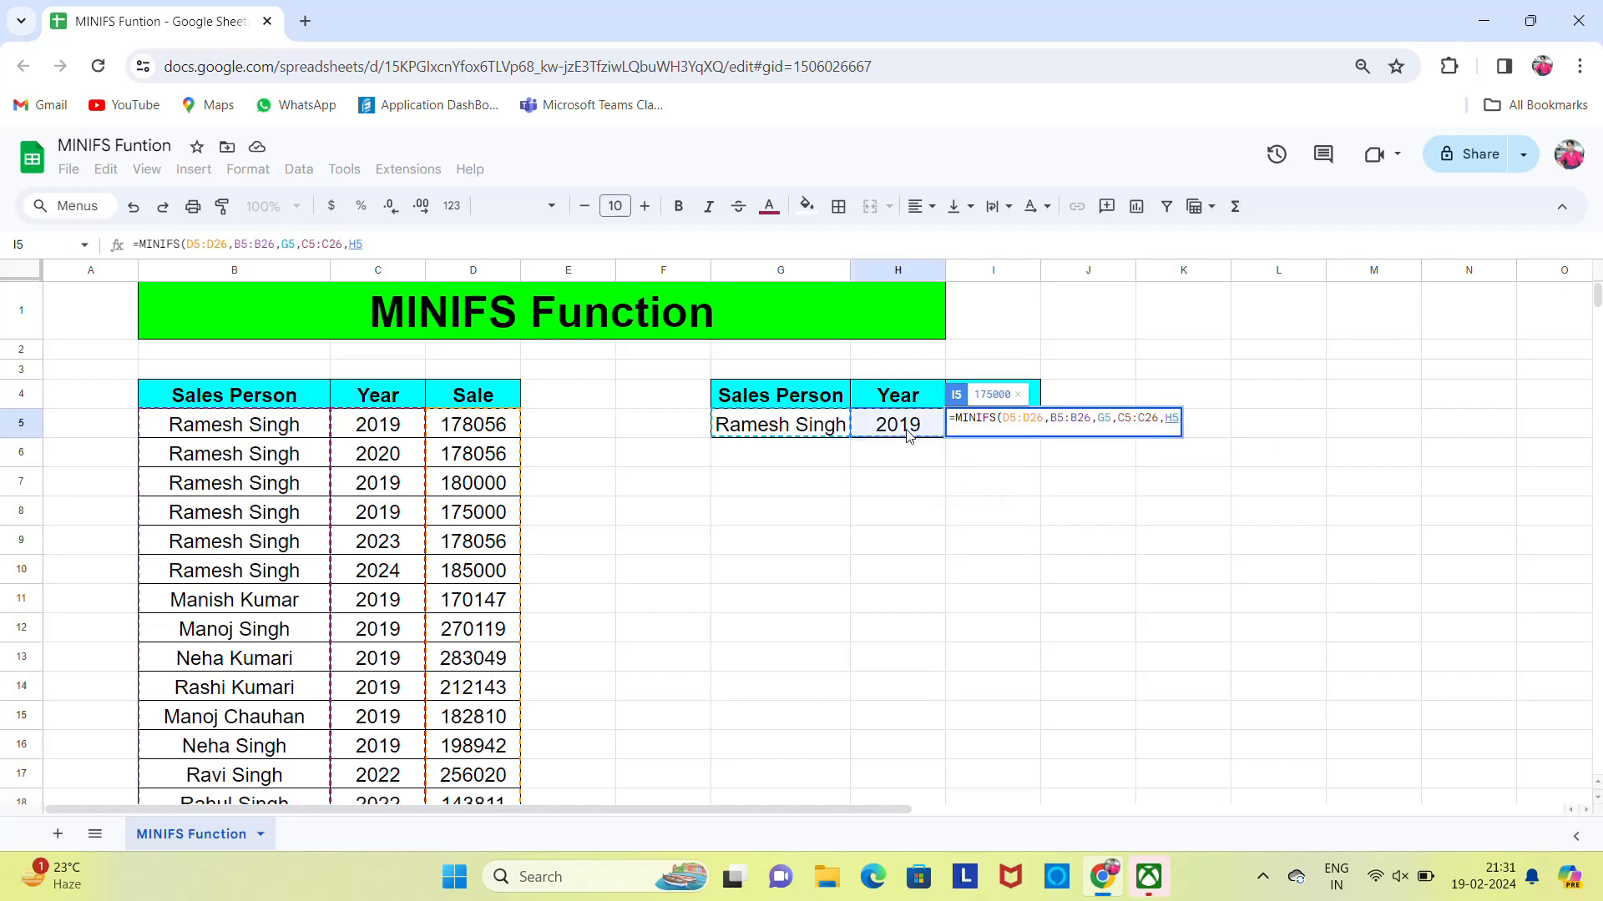
key(Return)
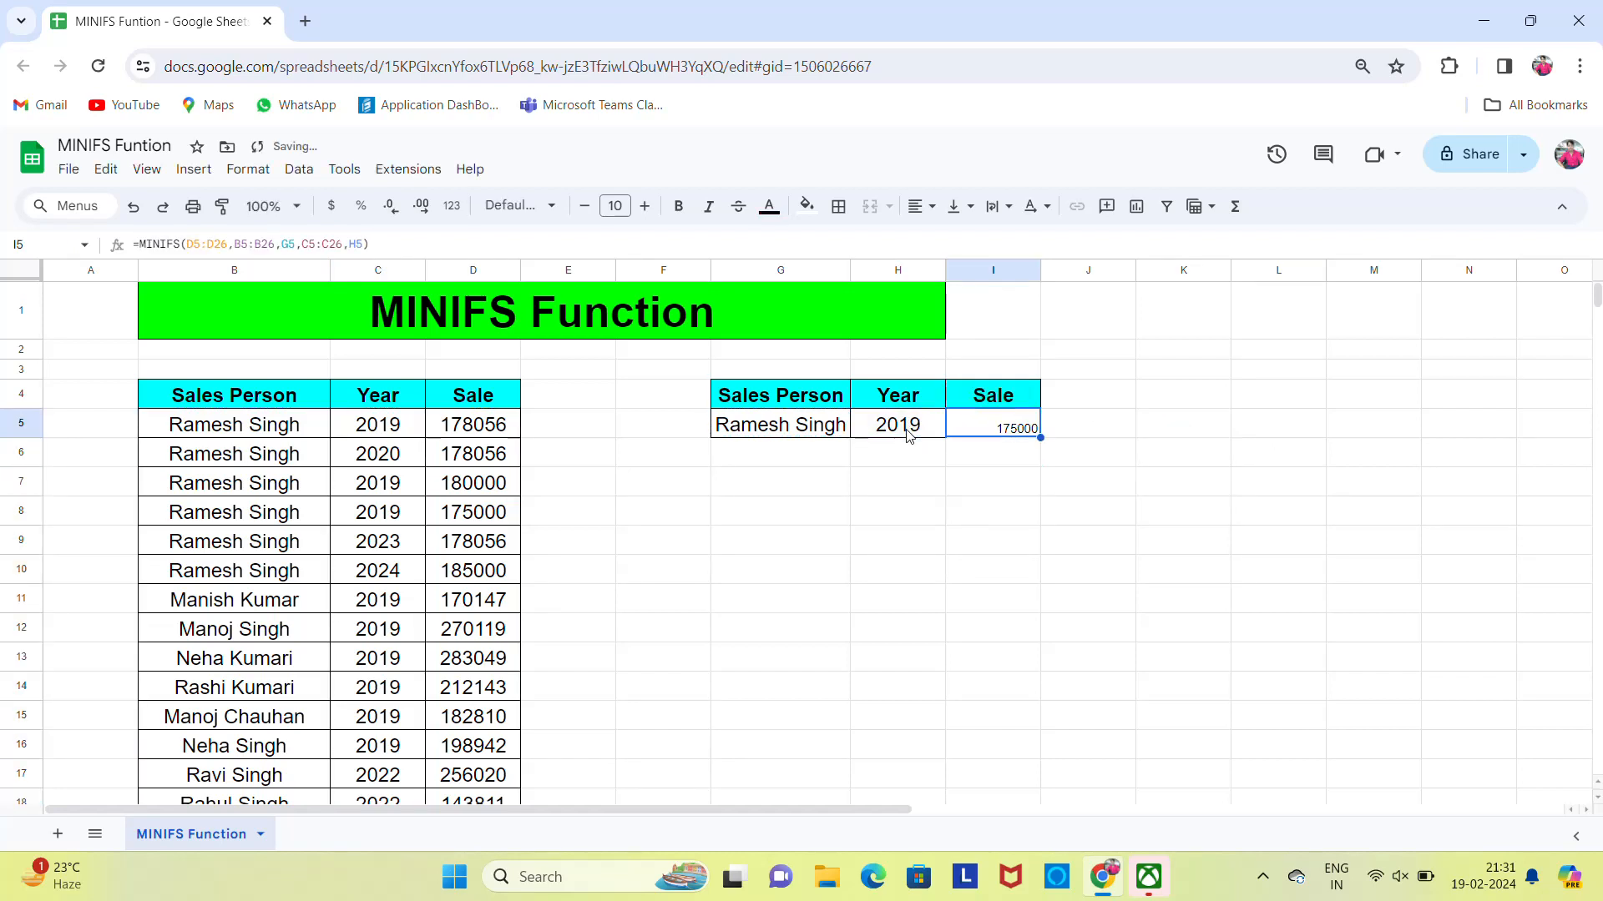
Format the MINIFS result in I5 with font size 16 and centre alignment
click(615, 206)
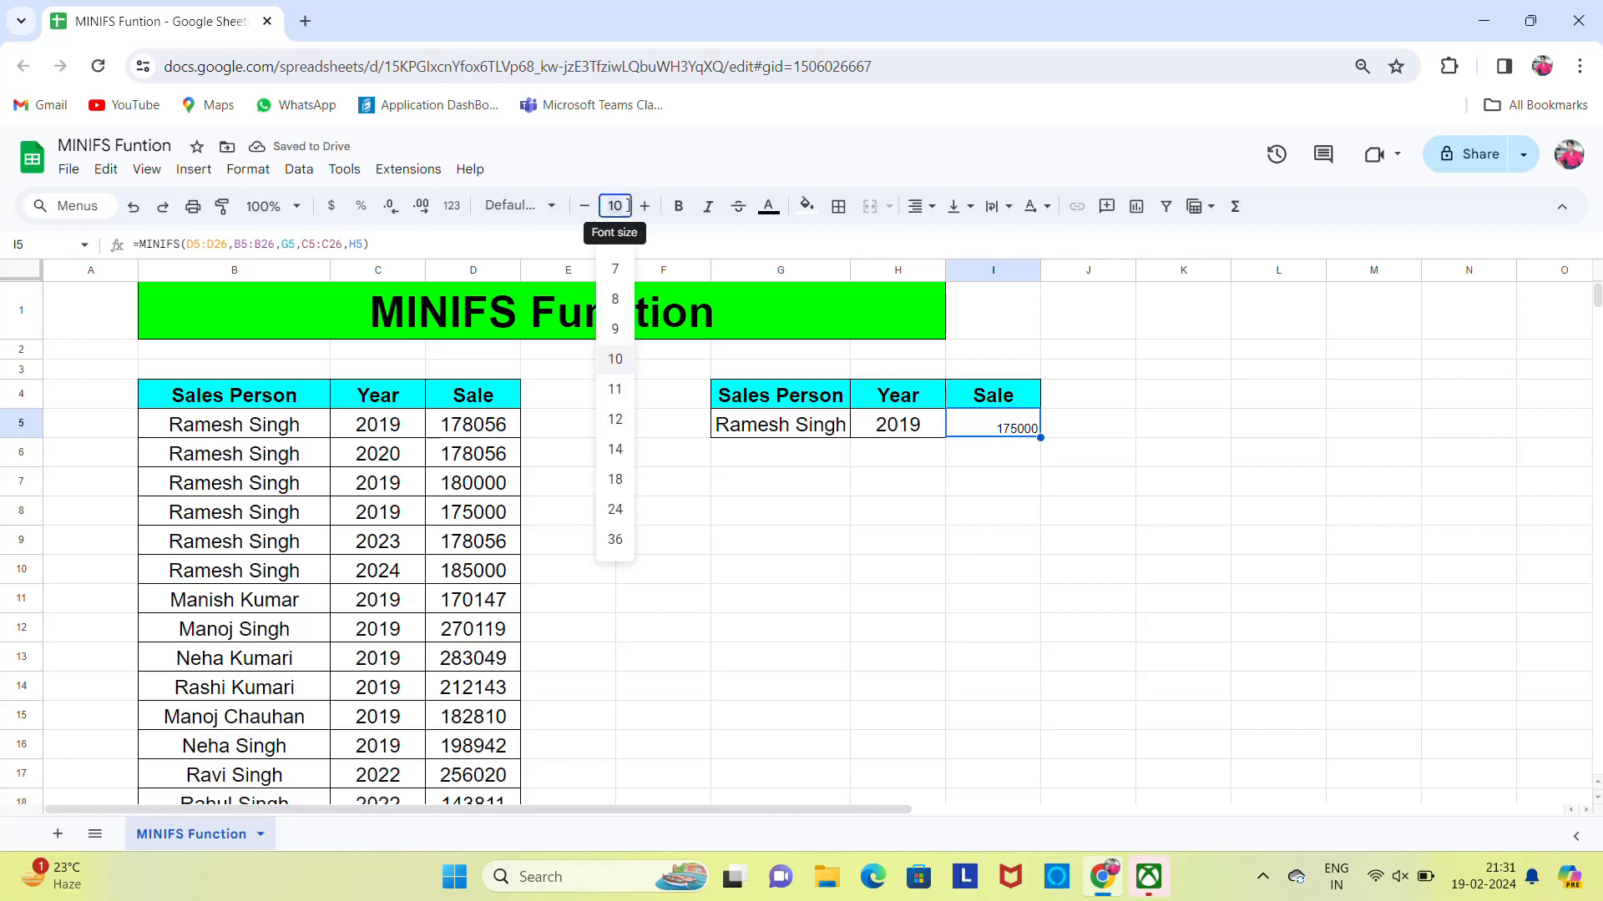
click(623, 448)
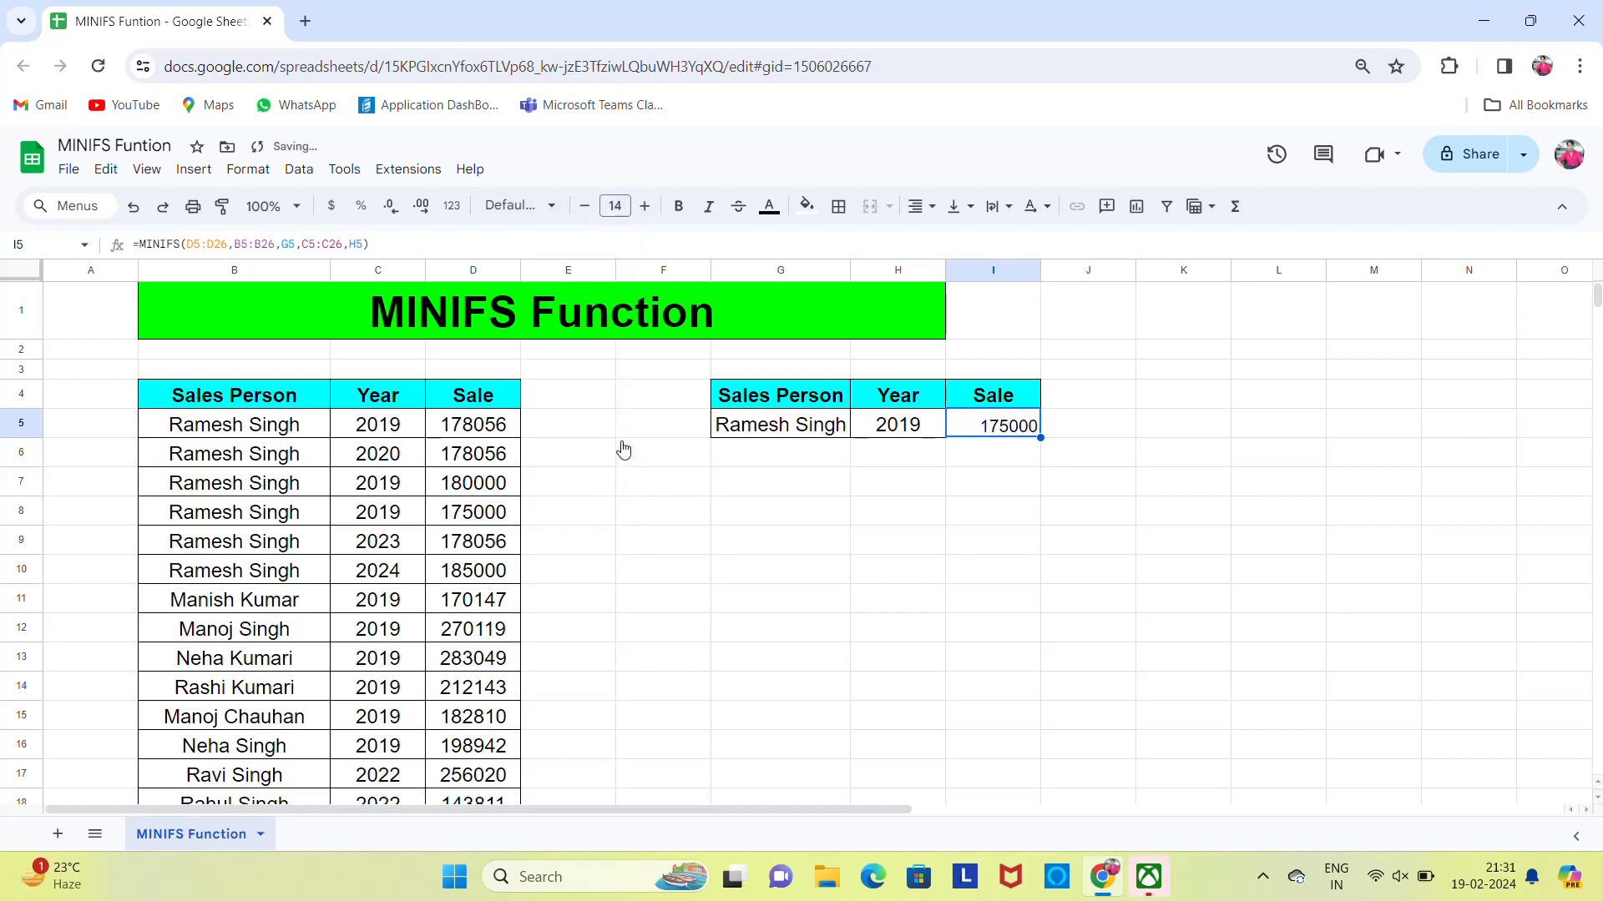
key(ctrl+shift+e)
click(615, 207)
text(15)
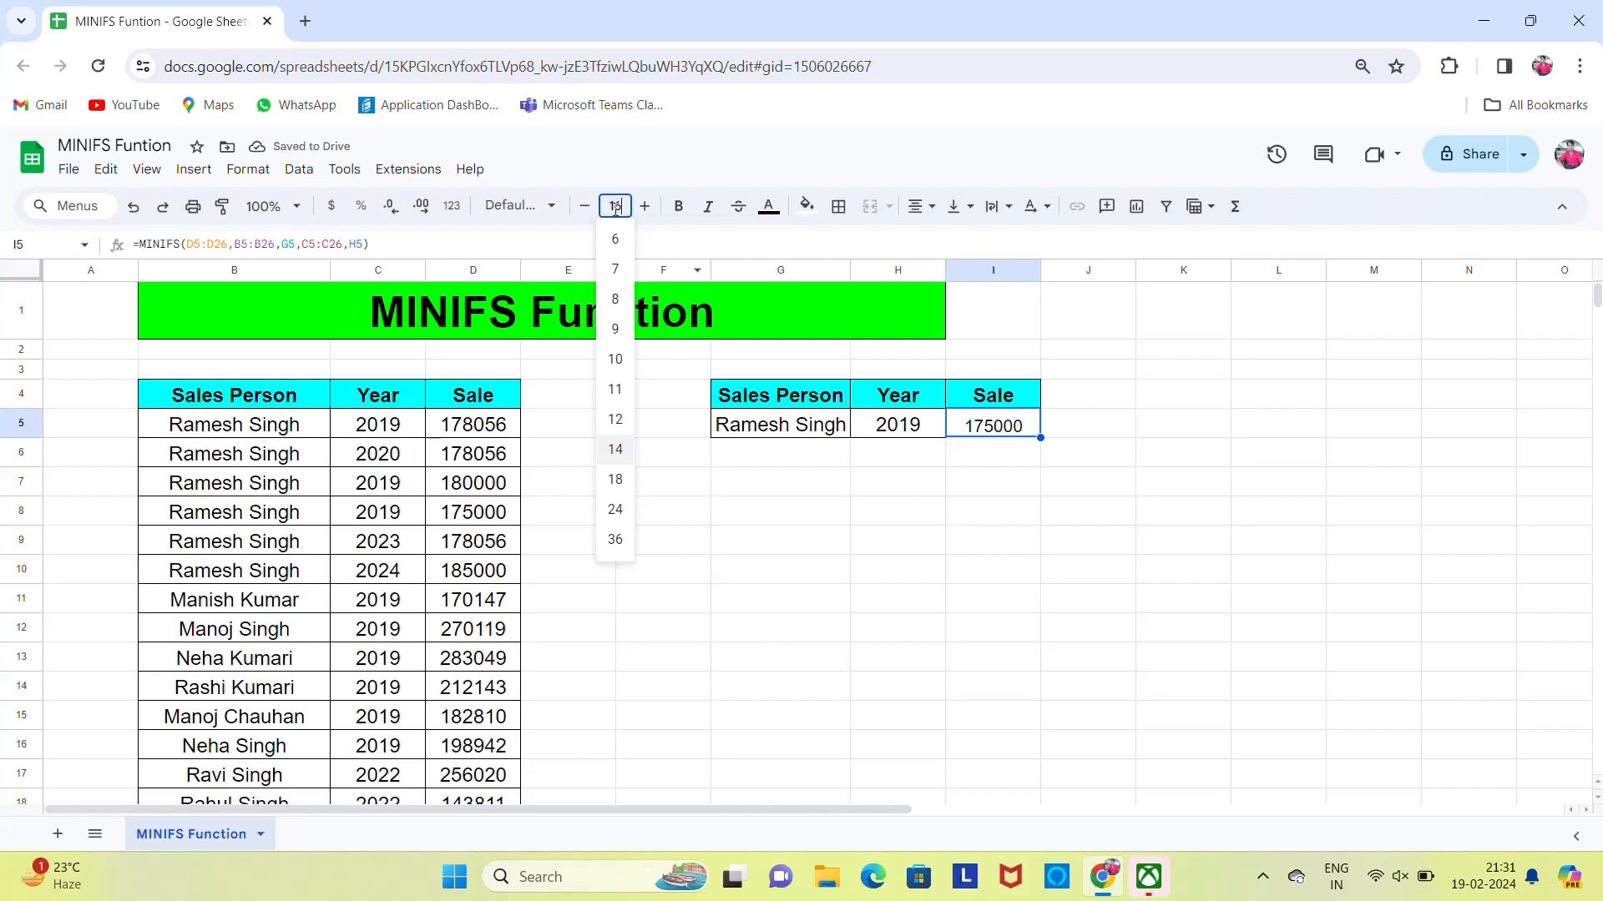
key(Return)
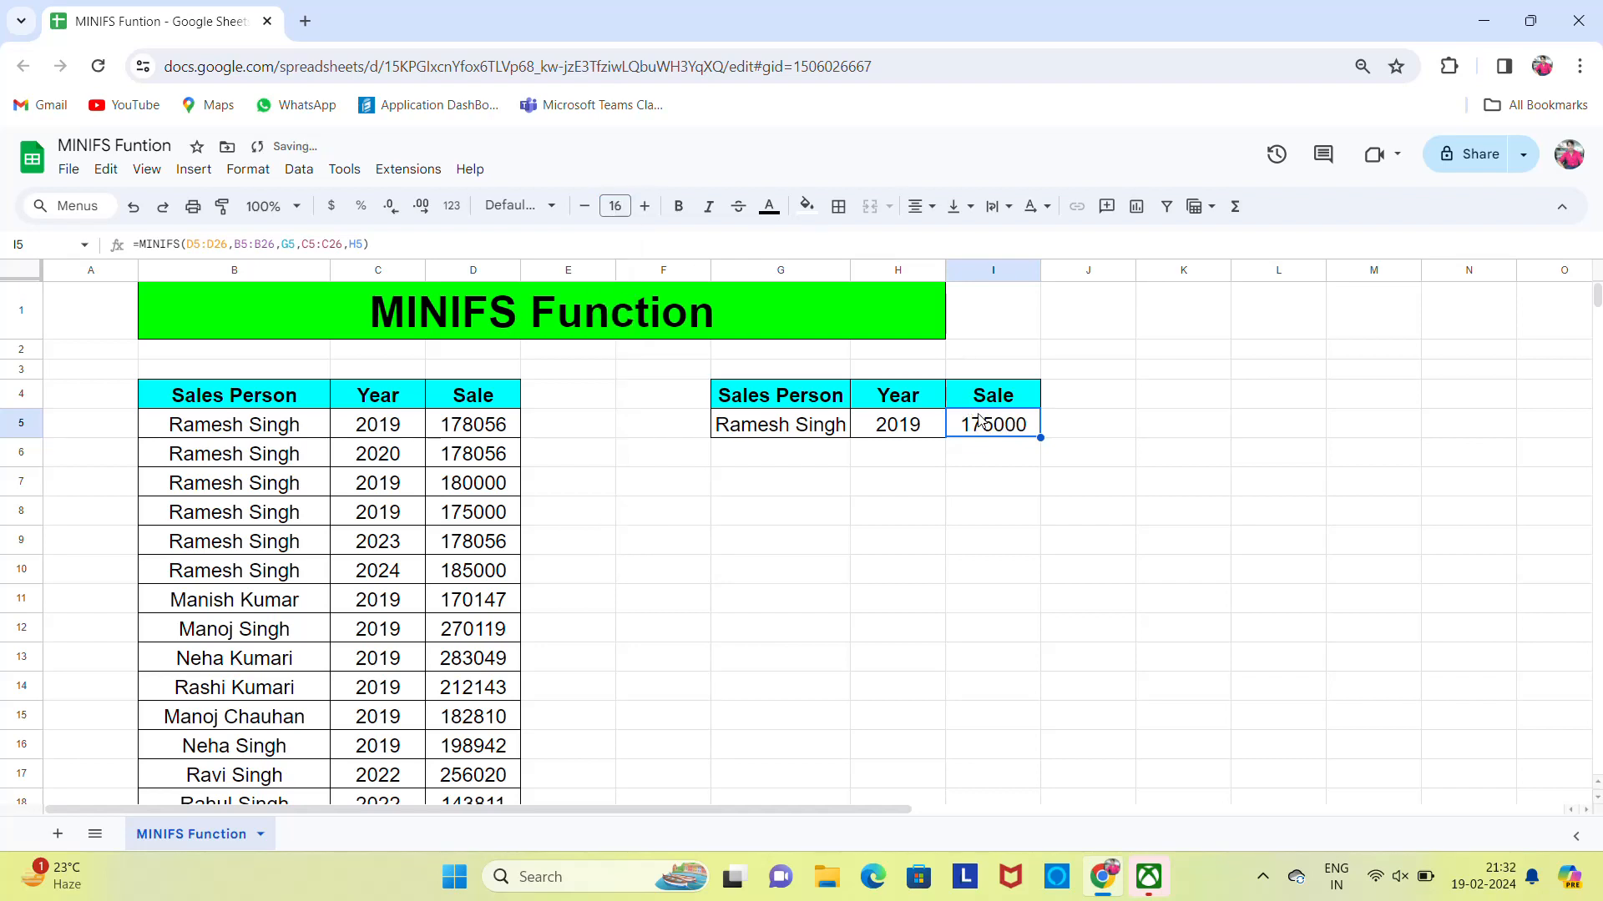
key(Left)
key(Left)
key(Right)
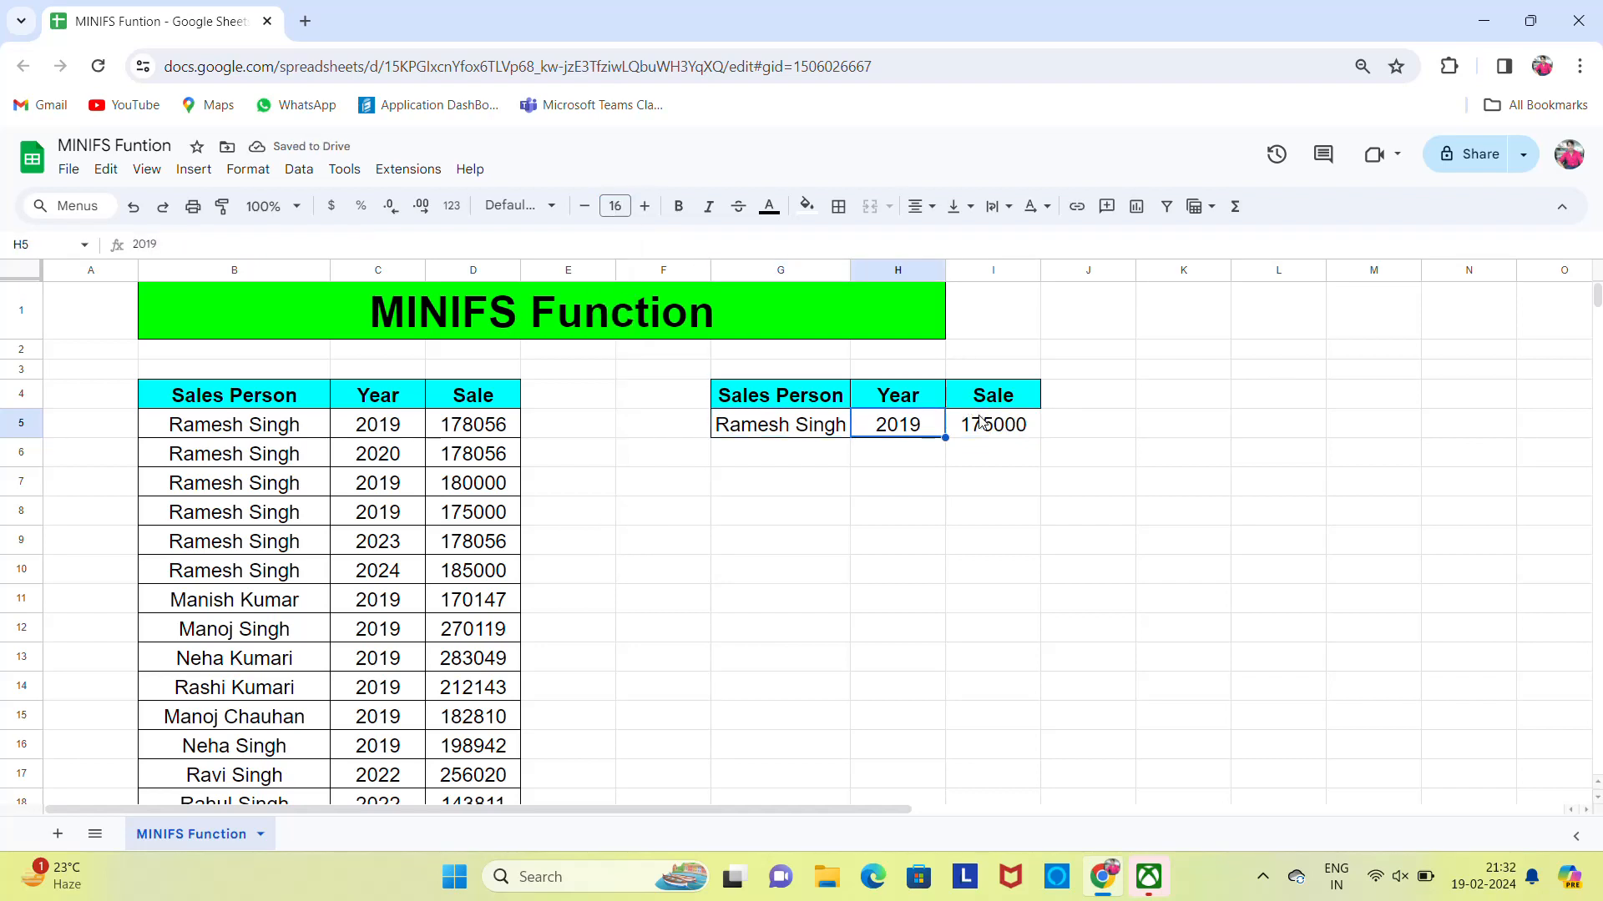
key(Left)
key(Left)
key(Left)
key(Left)
key(Left)
key(Right)
key(Right)
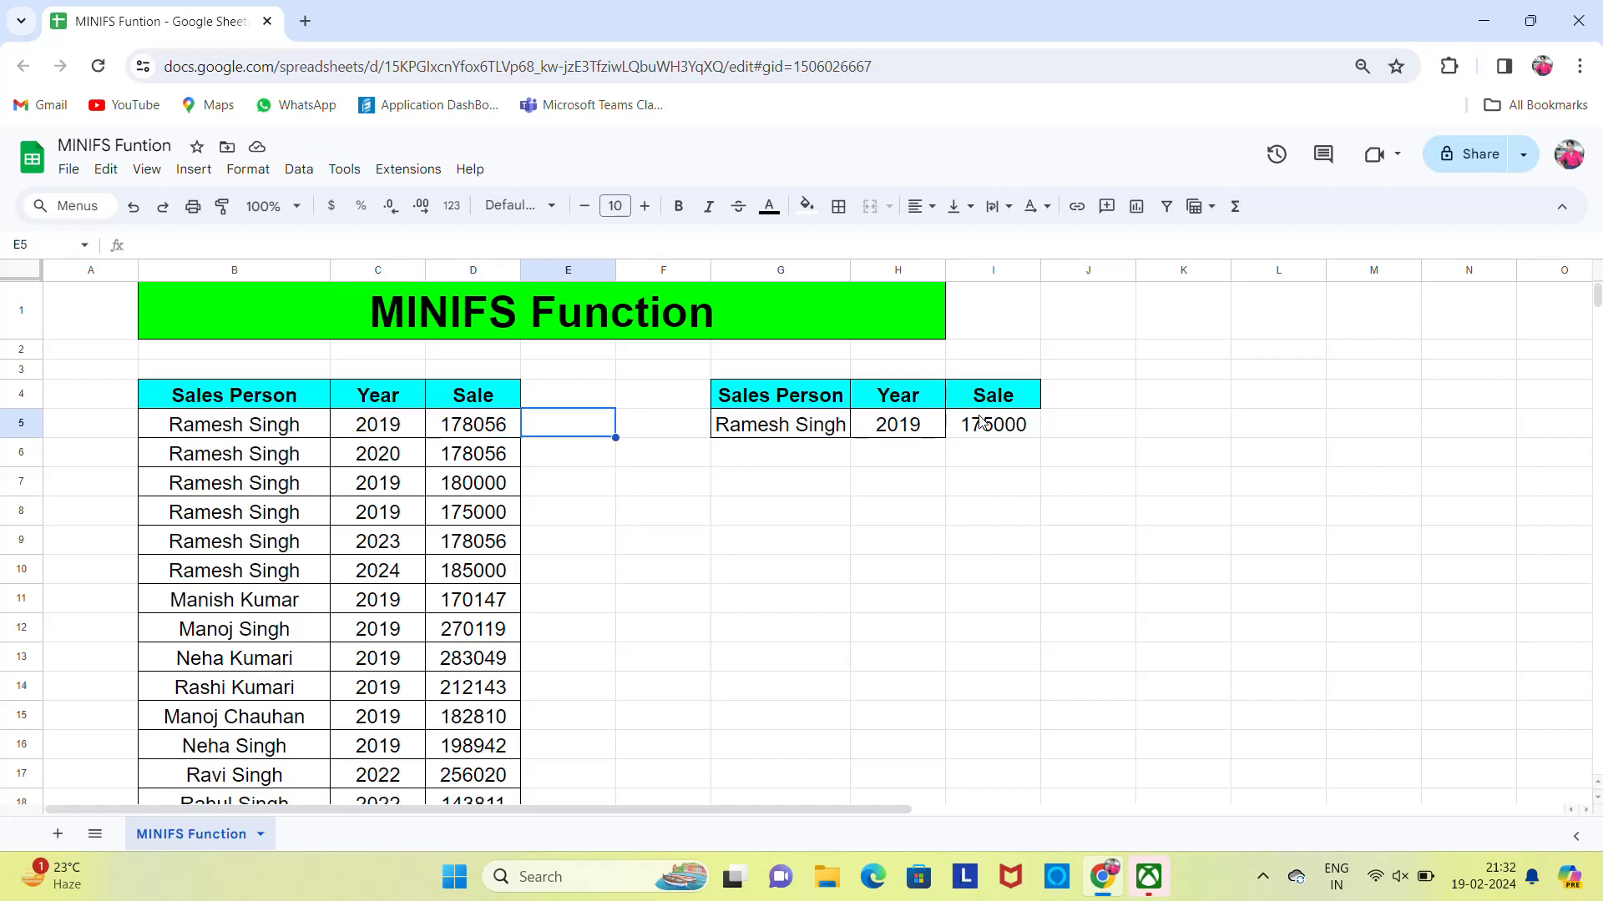
key(Right)
key(Right)
key(Right)
key(Right)
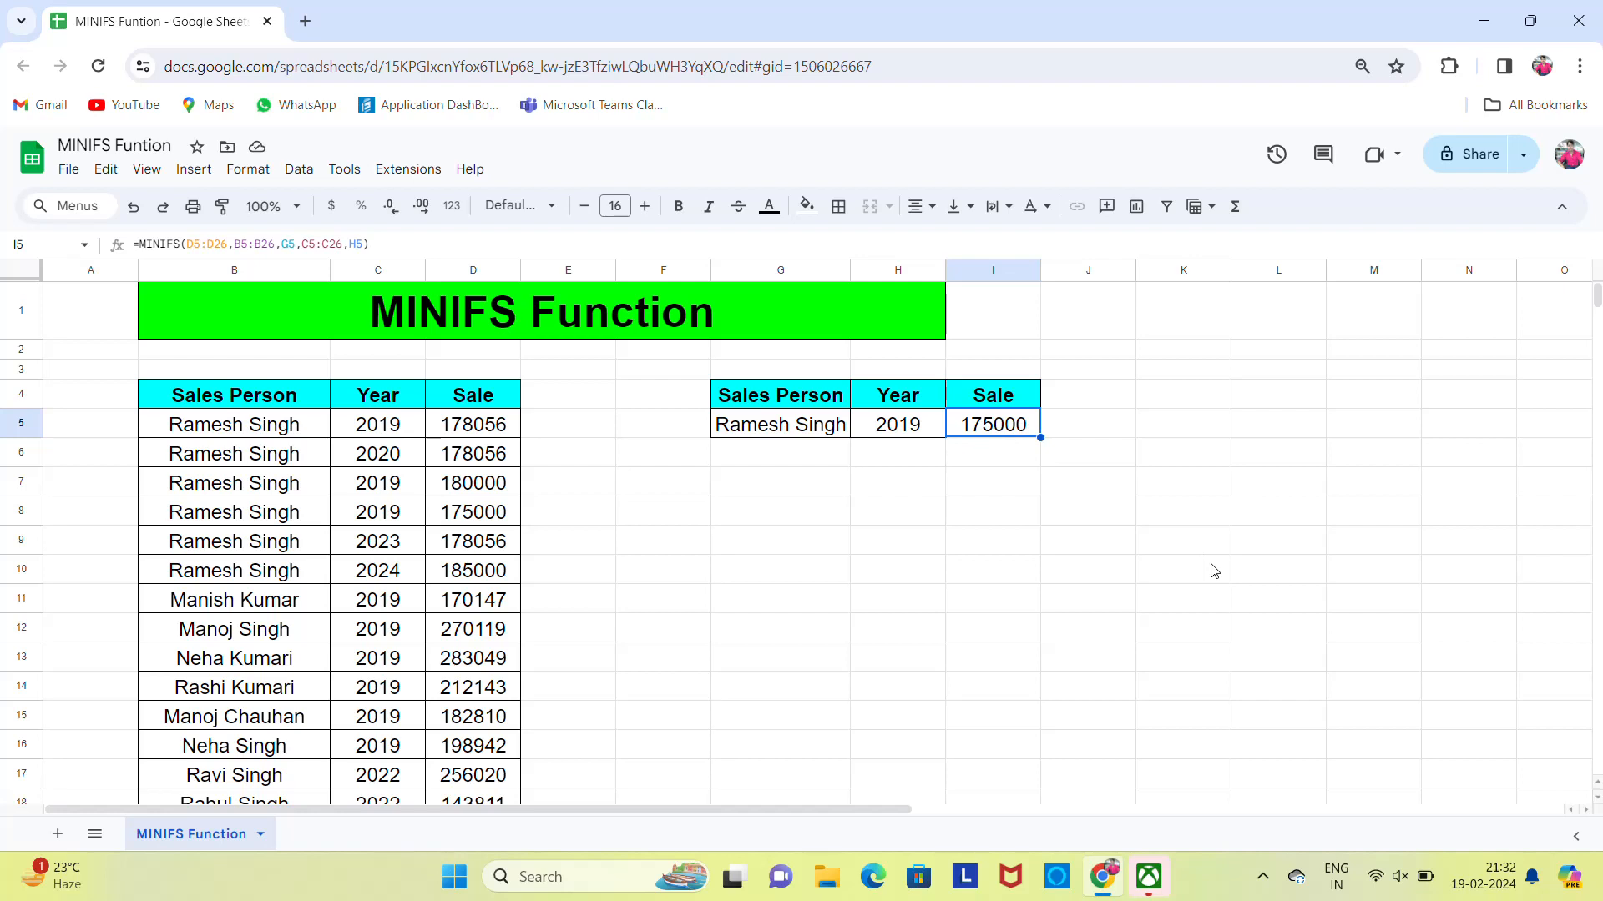
Highlight the matching minimum-sale record in B8:D8 with a bright green fill
click(279, 519)
key(shift+Right)
key(shift+Right)
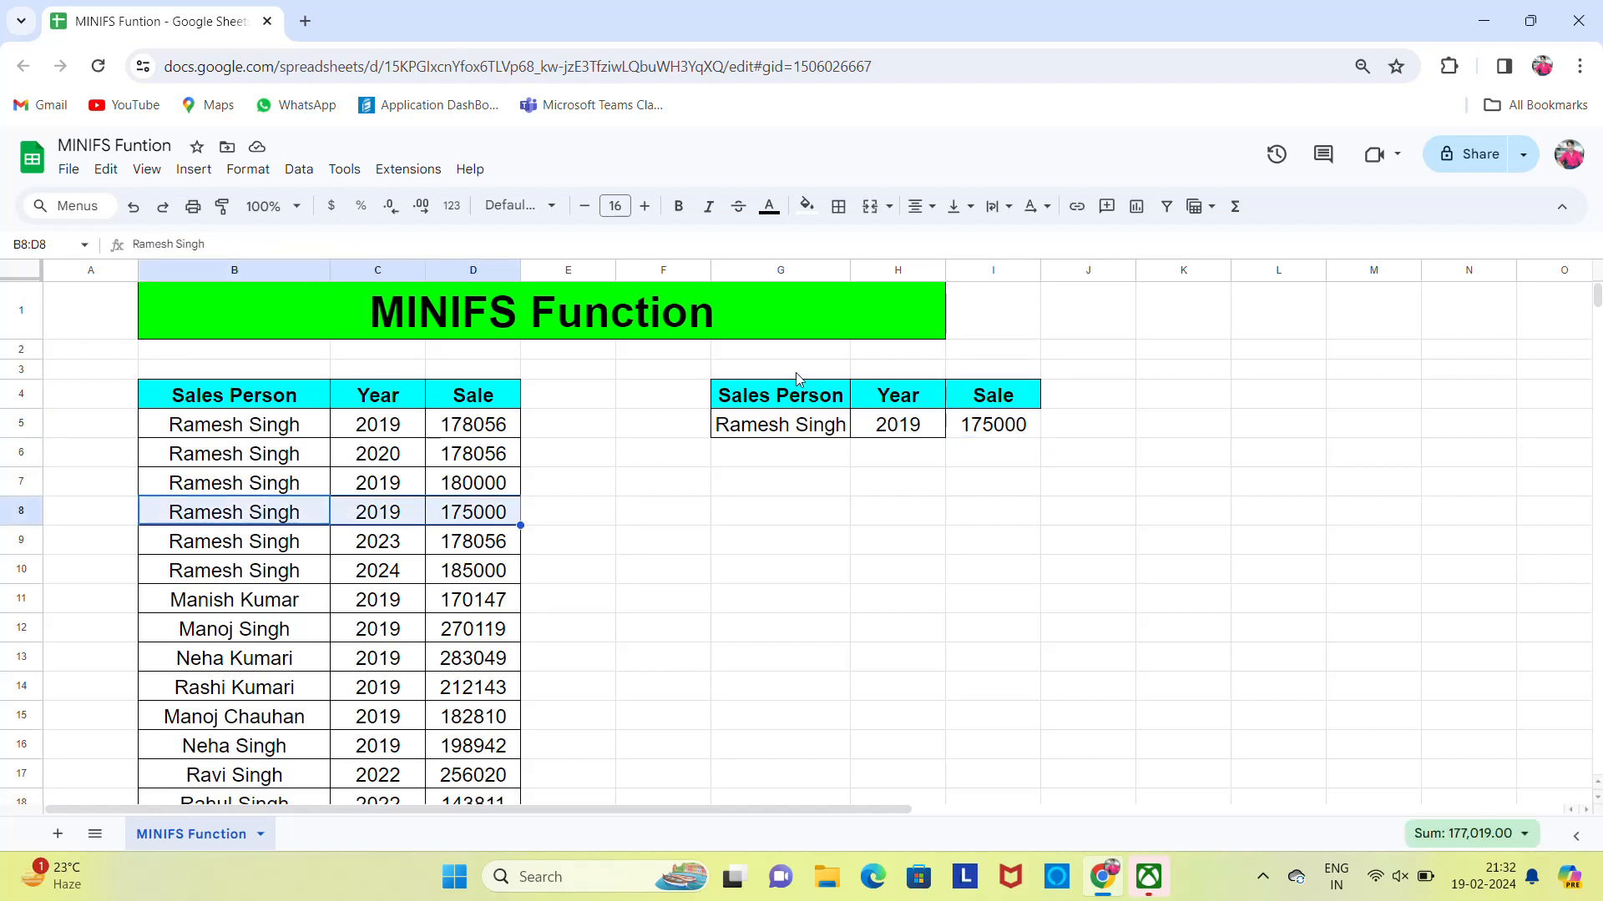
click(806, 207)
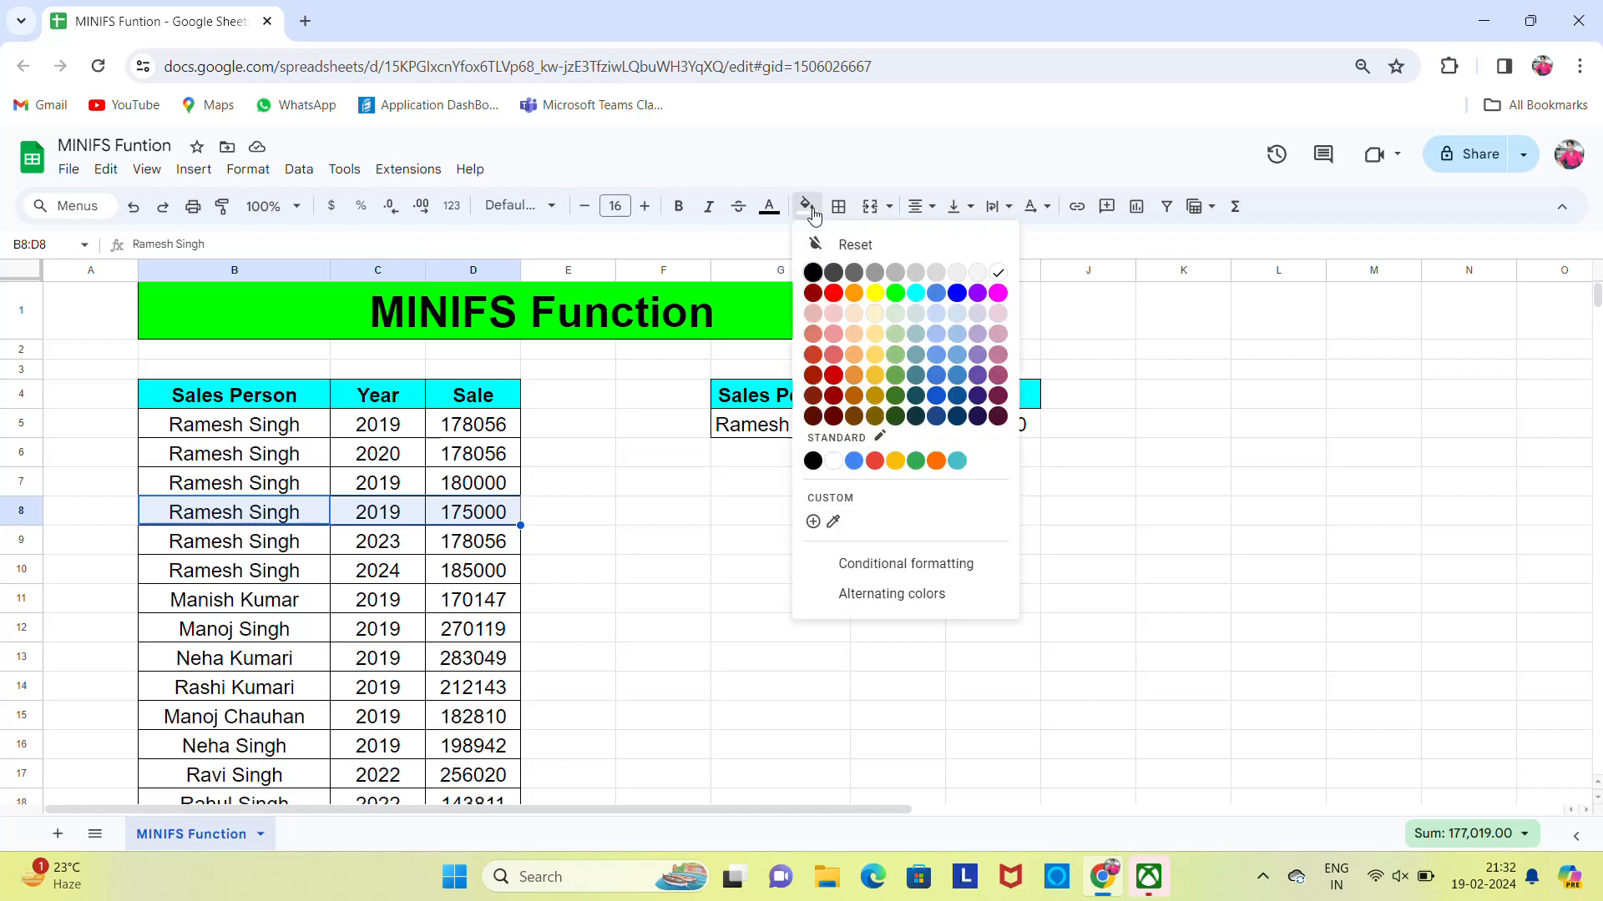
click(896, 299)
click(701, 515)
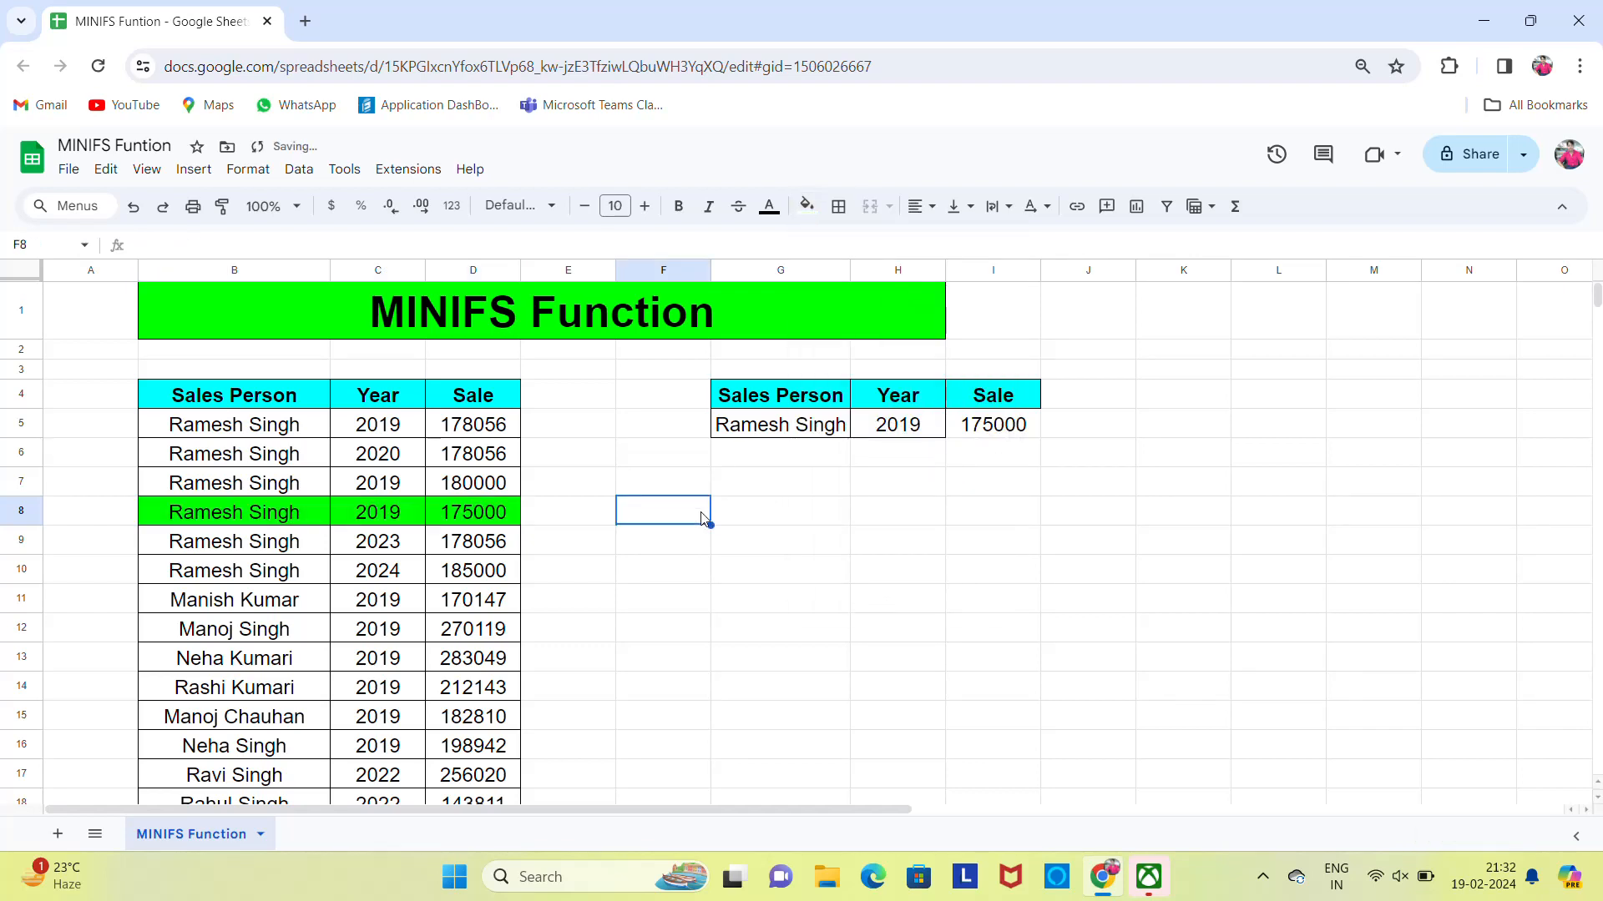
Copy the salesperson from B12 into the lookup cell G5 and compare the sale in D12 with the result in I5
click(352, 515)
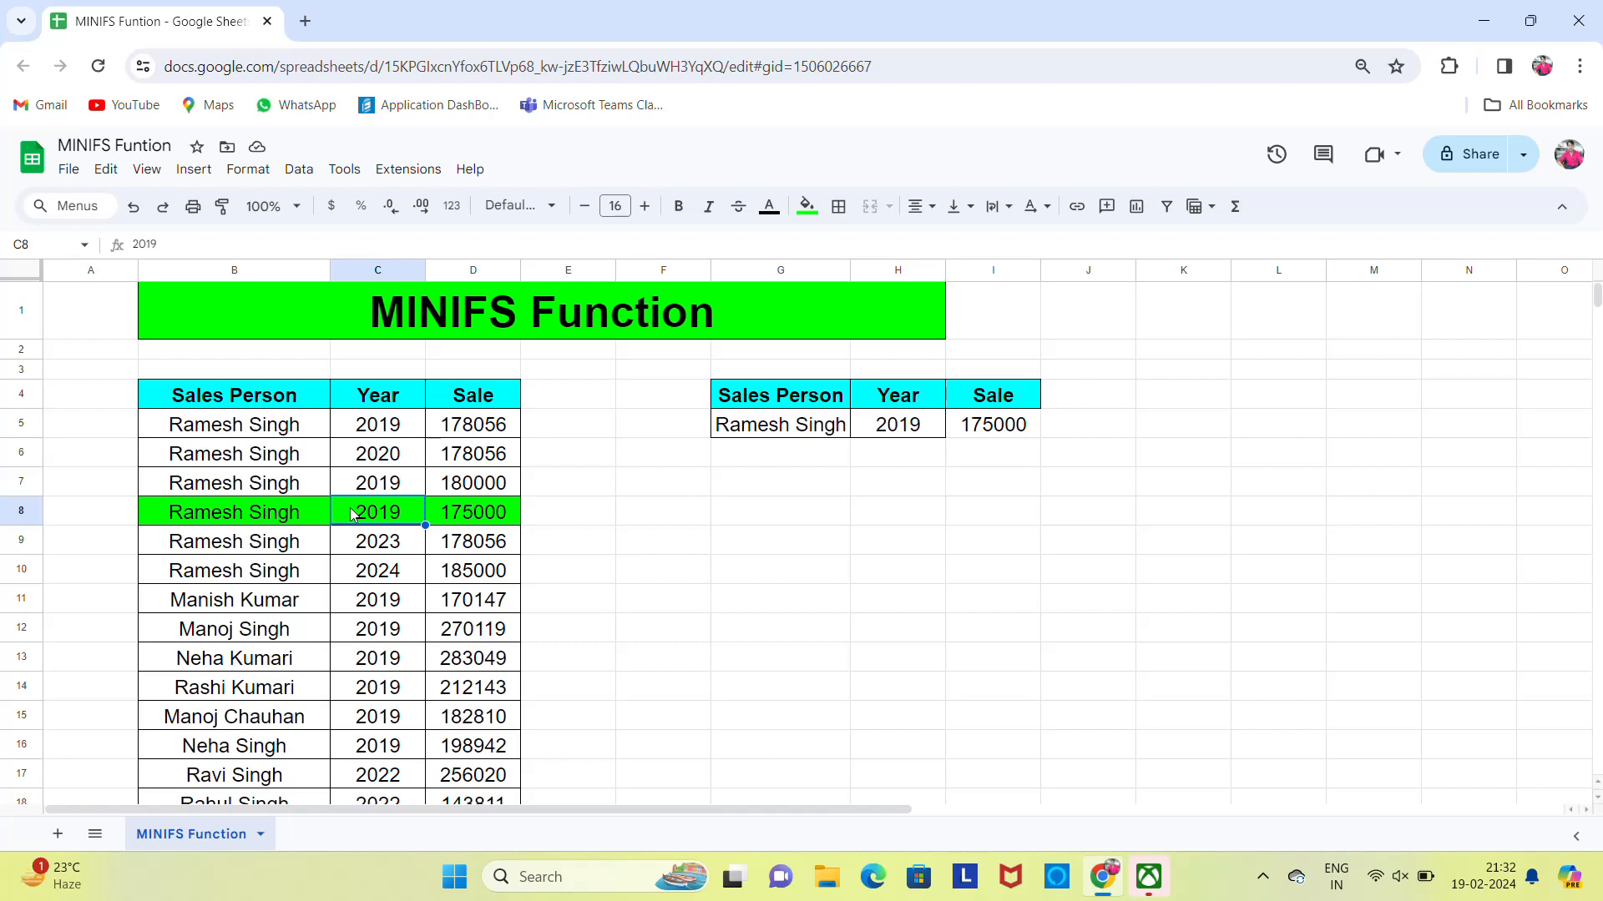
click(239, 641)
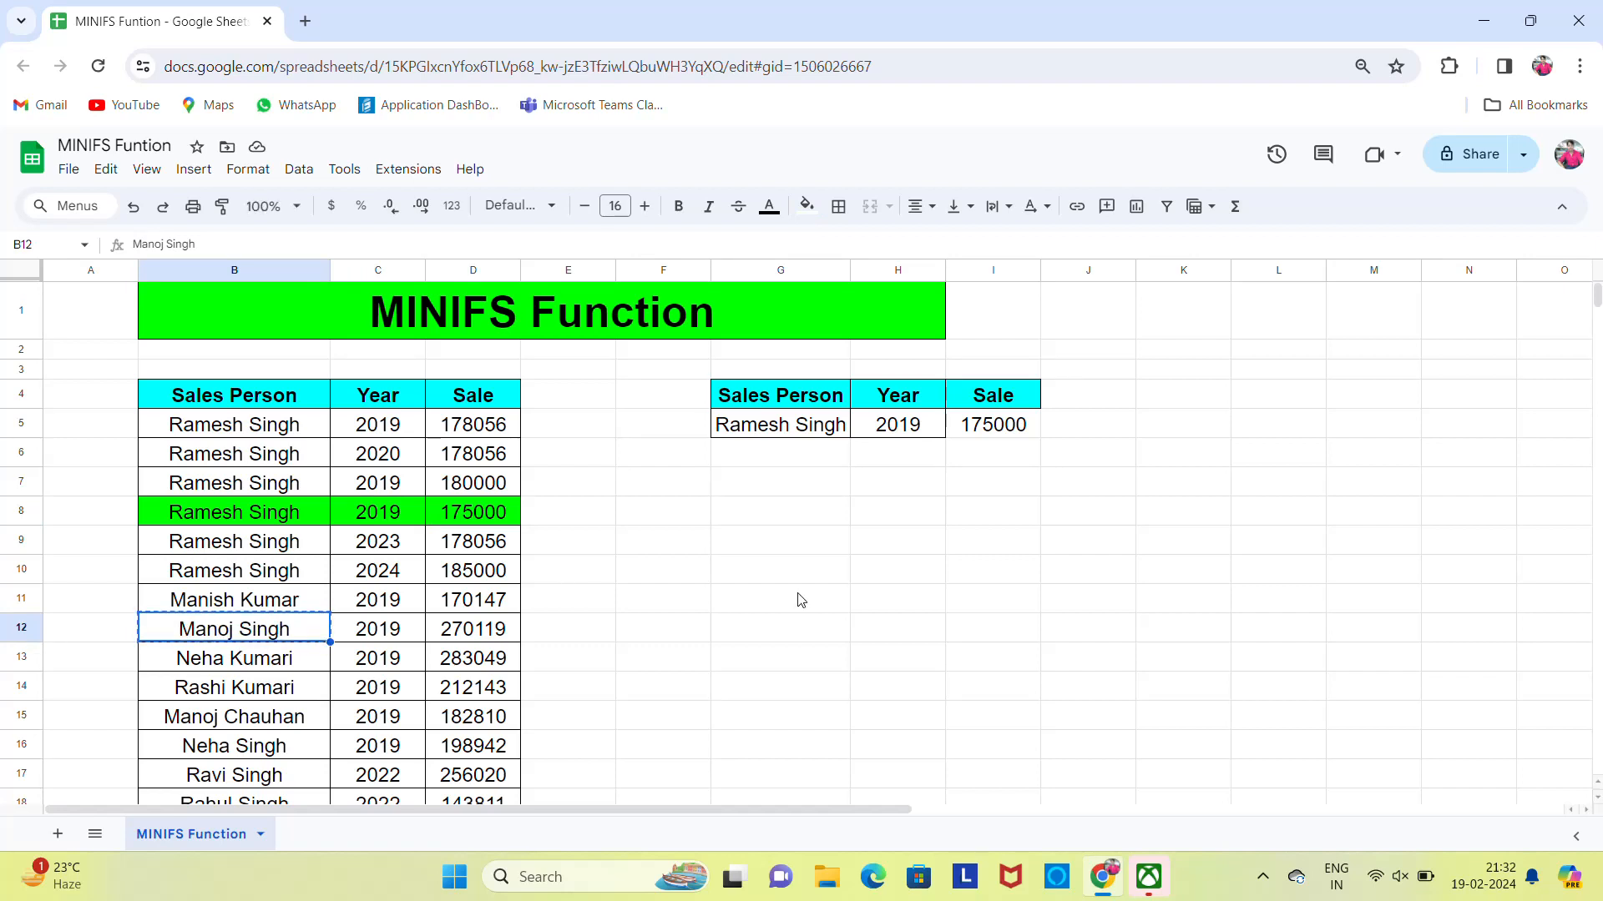
click(792, 434)
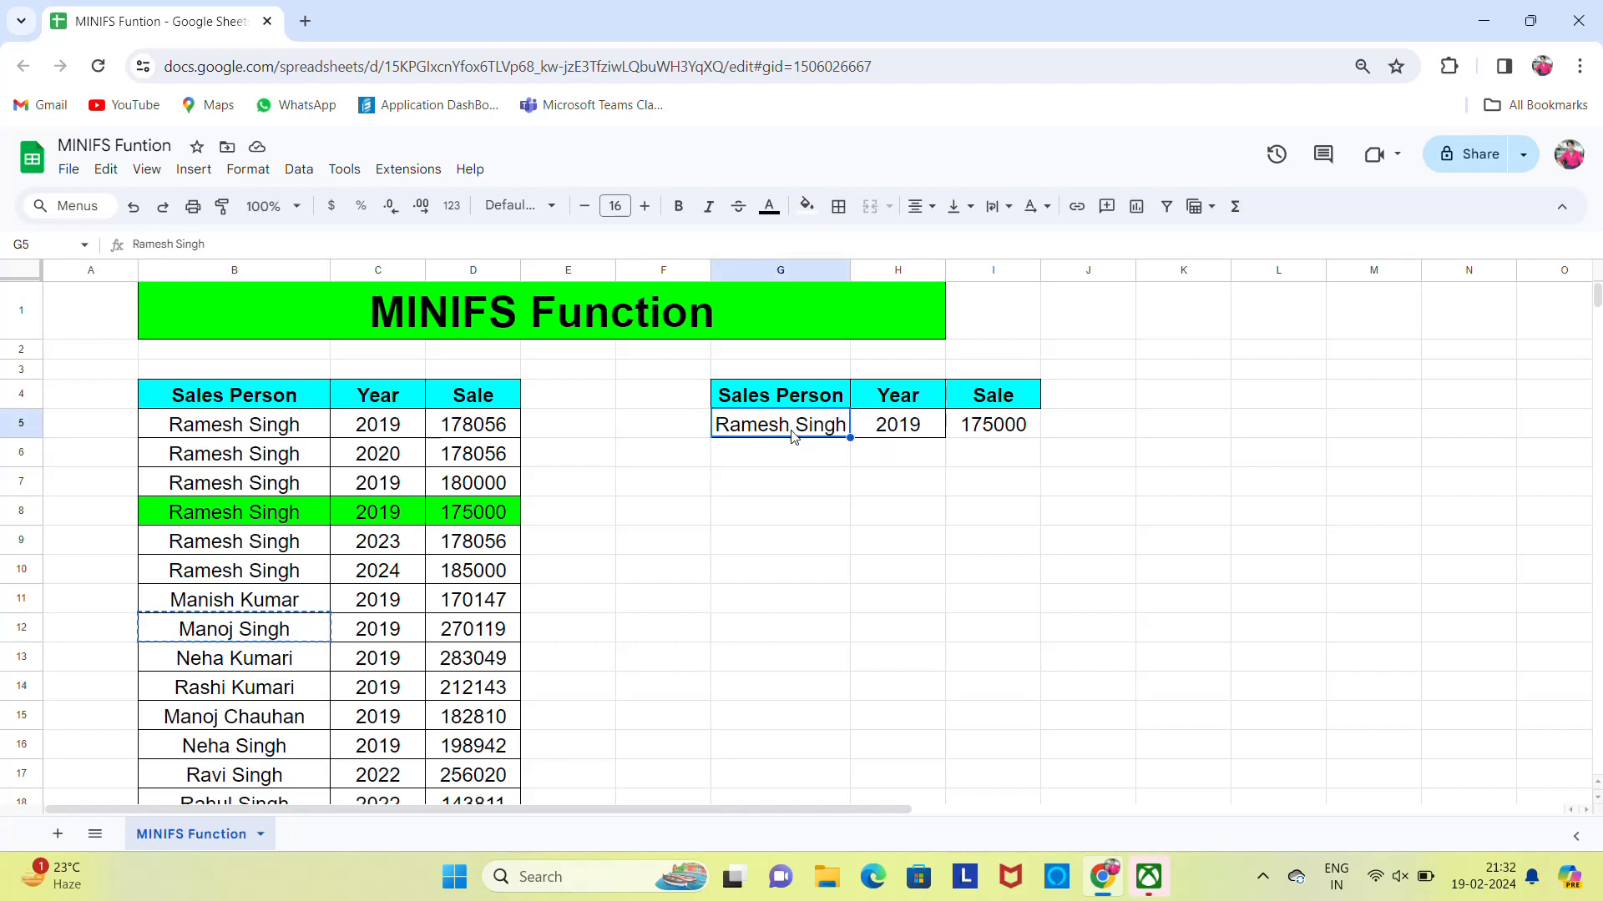
key(ctrl+v)
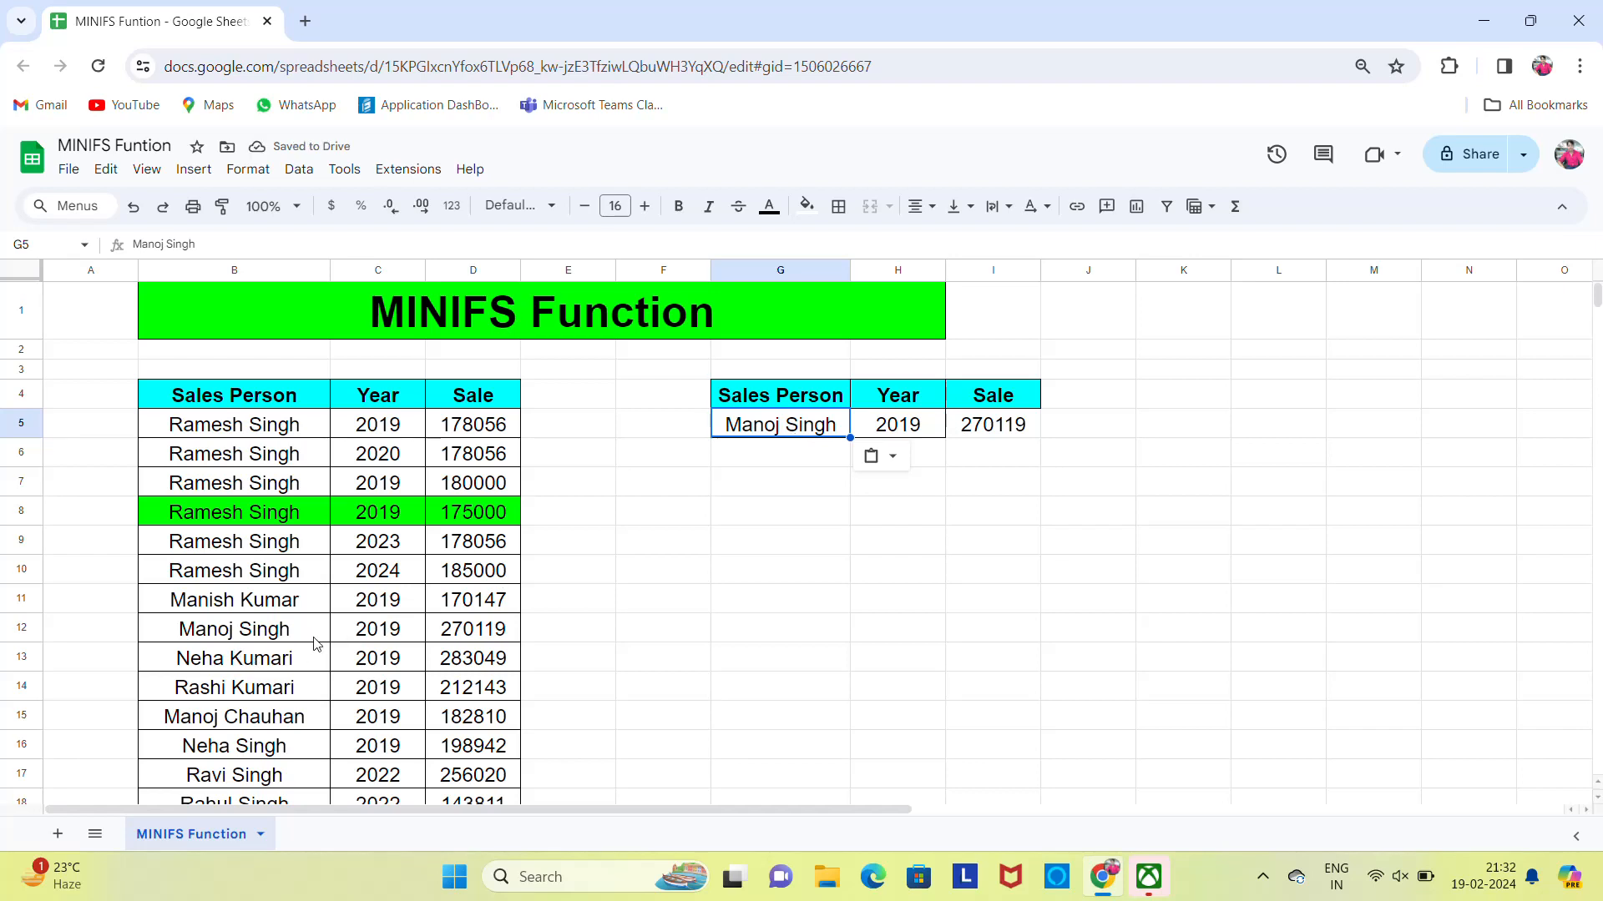
click(438, 639)
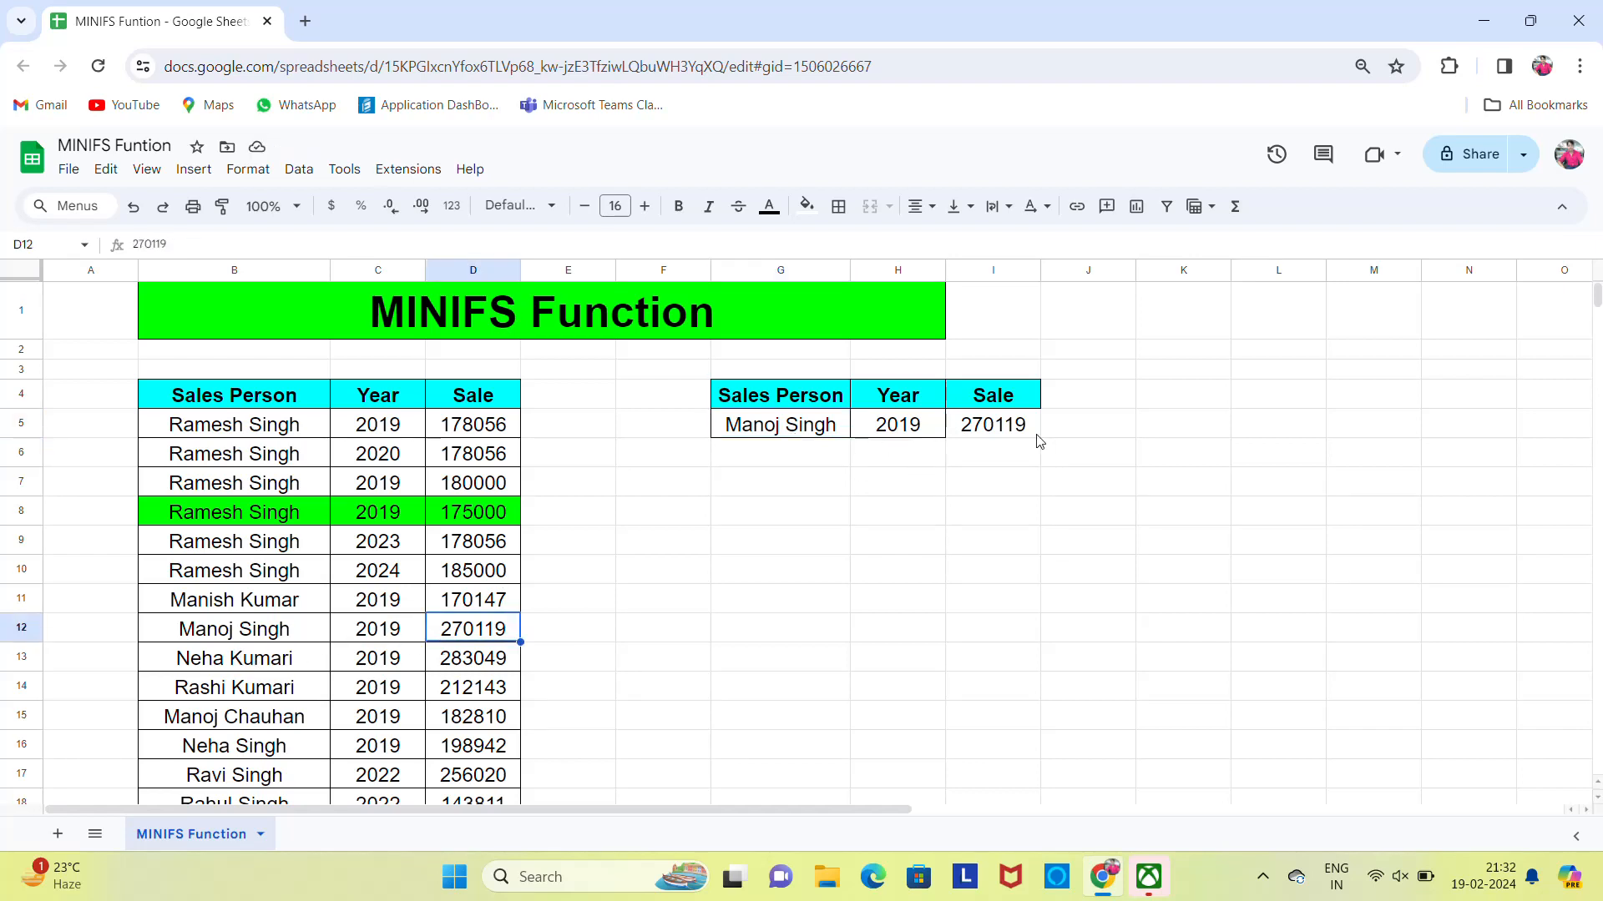
click(977, 433)
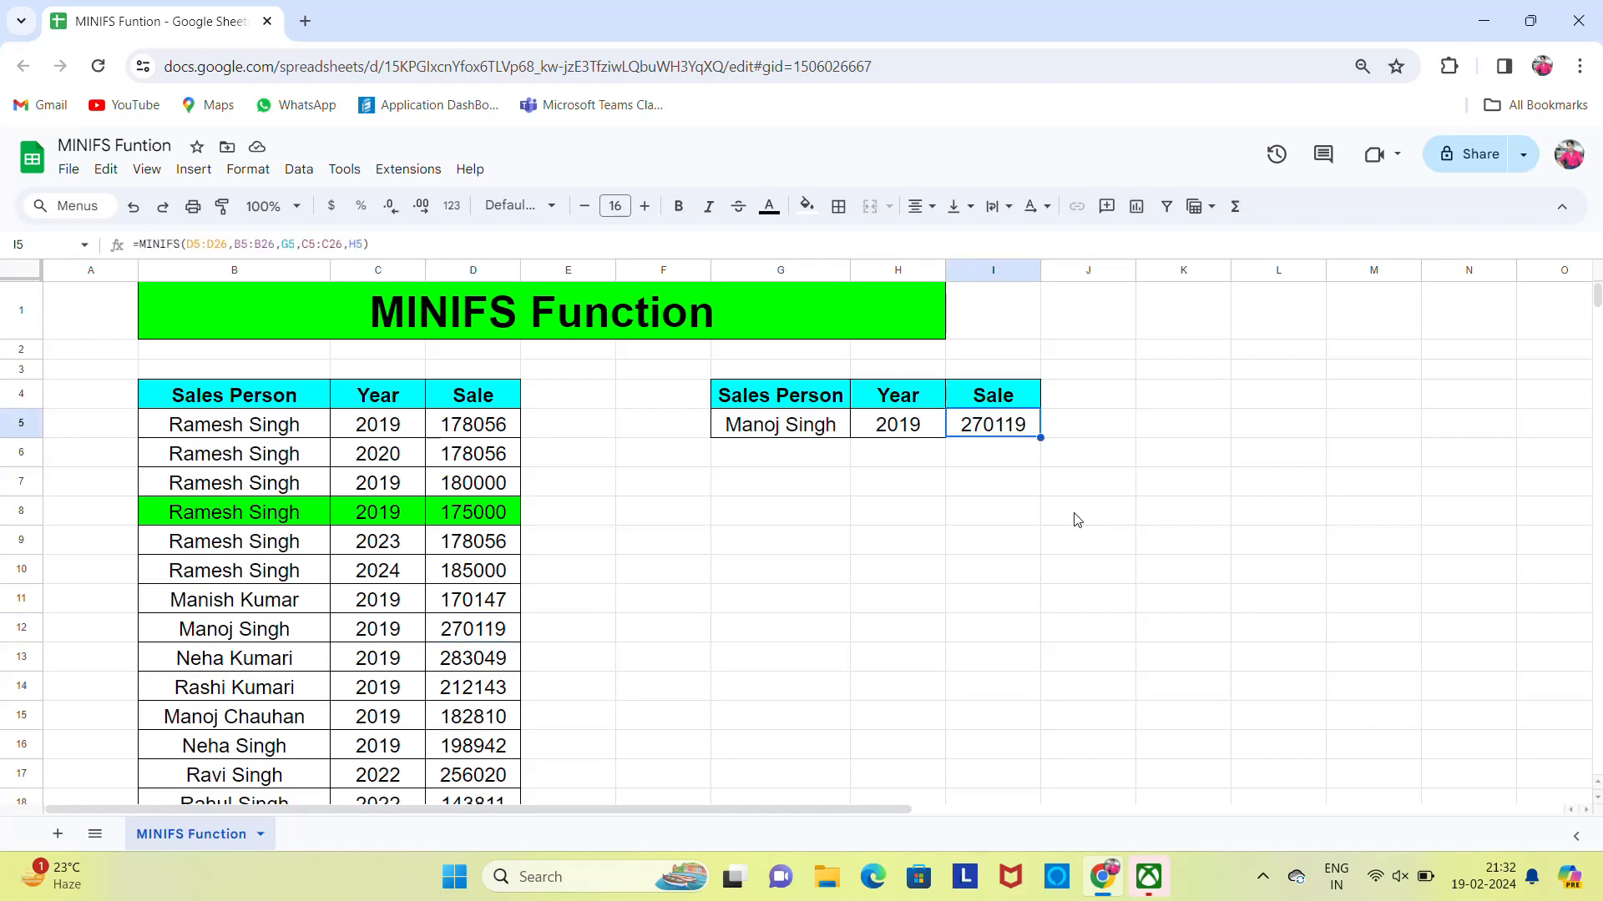
click(422, 610)
key(Left)
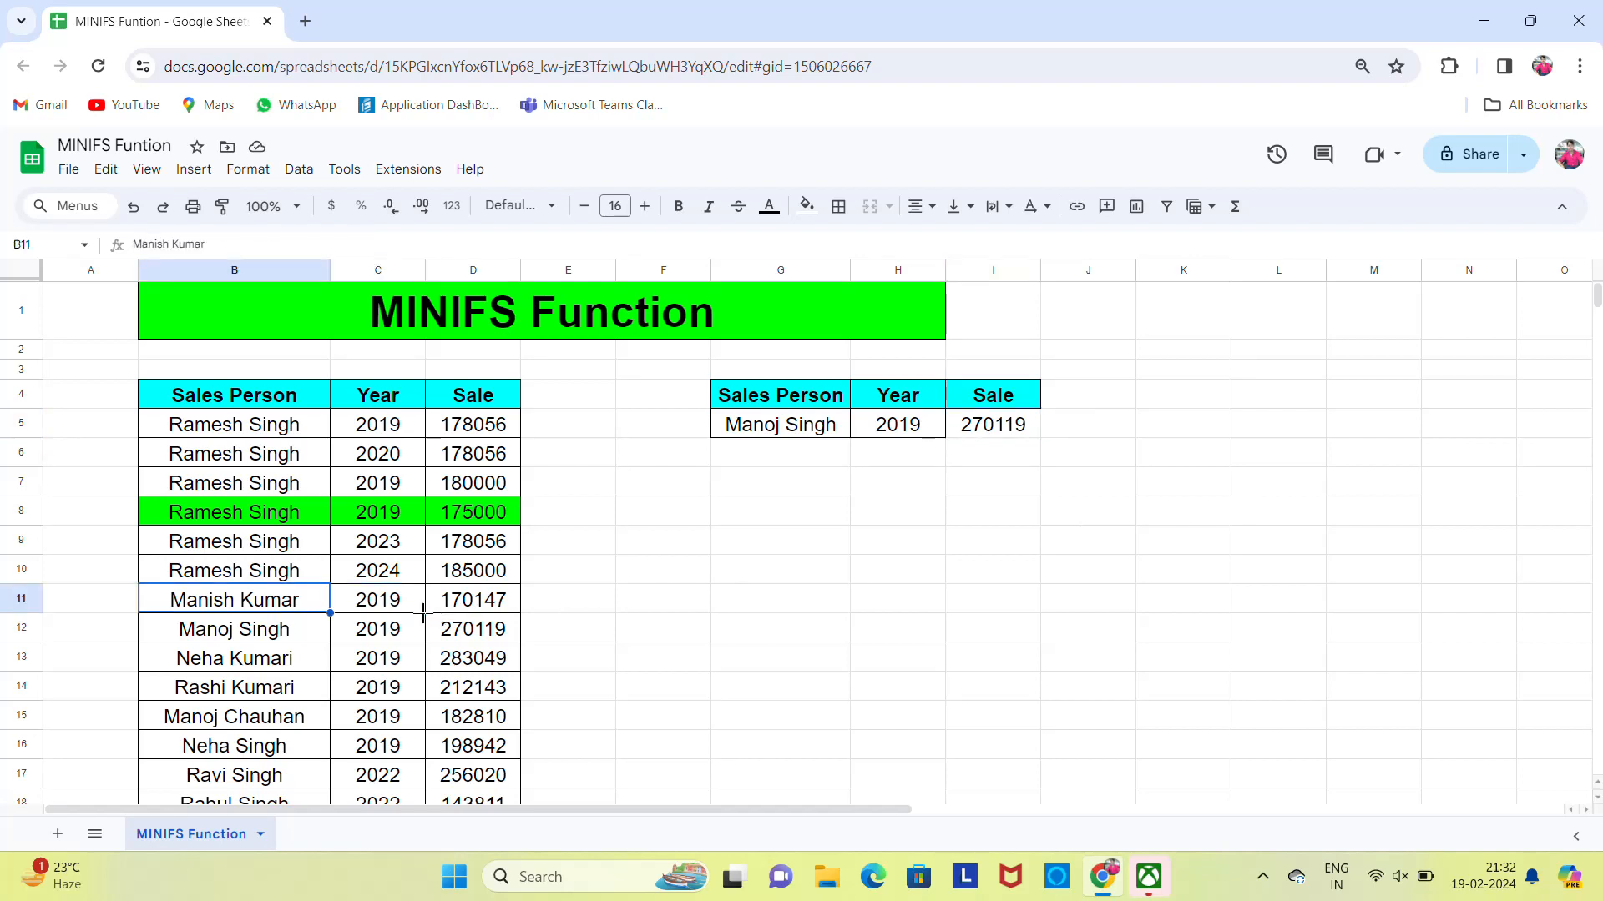
key(Down)
key(shift+Right)
key(Down)
key(Down)
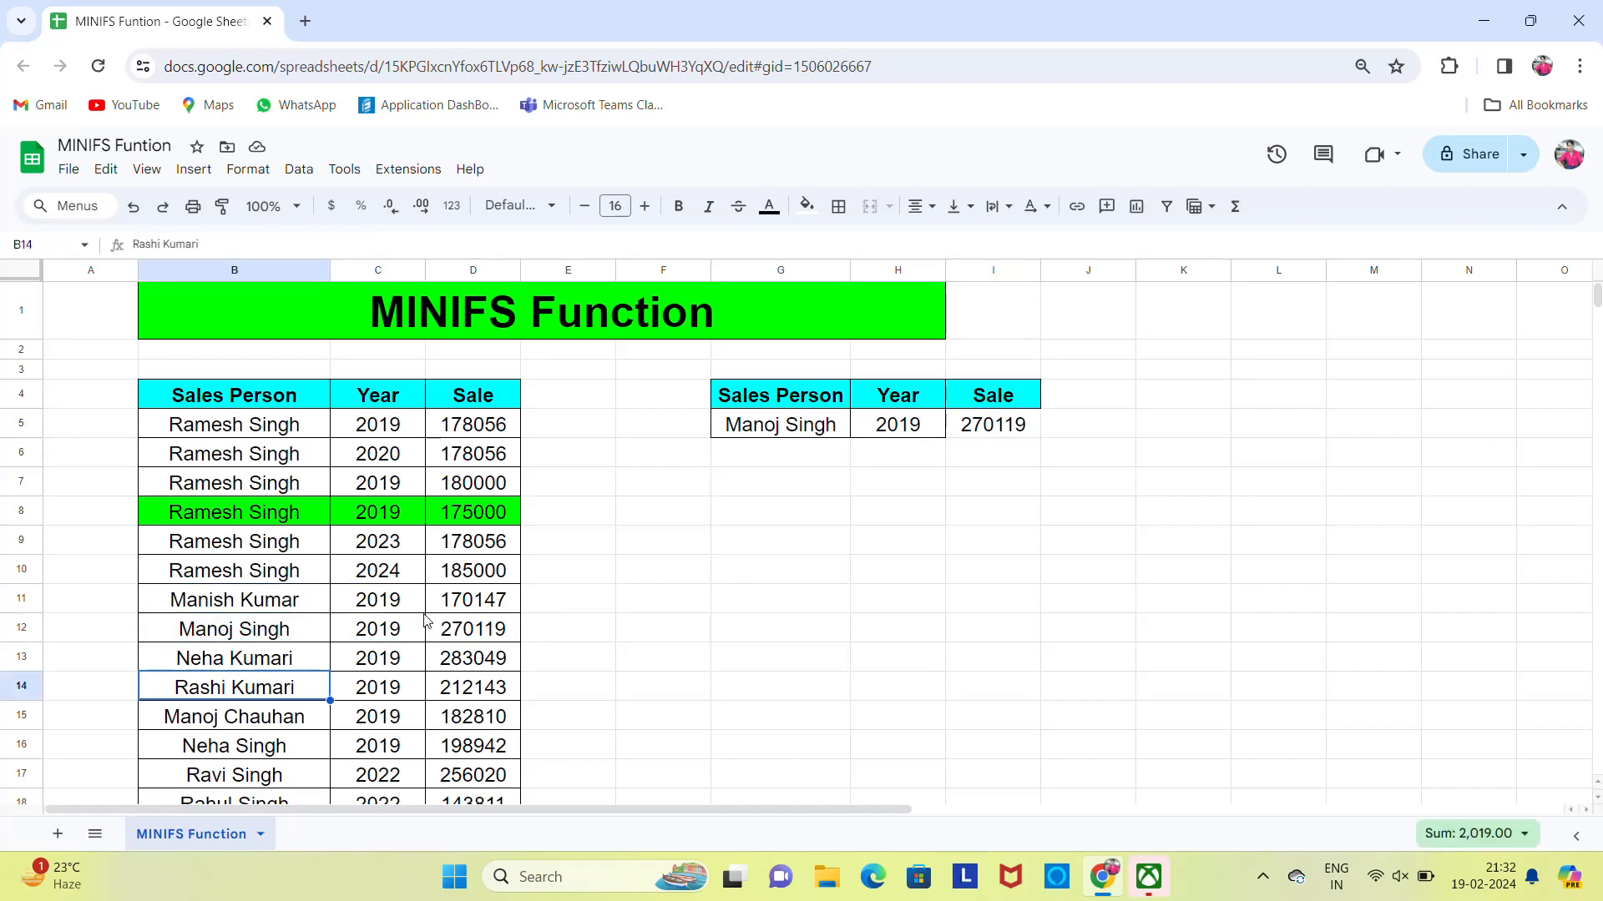
key(Up)
click(36, 661)
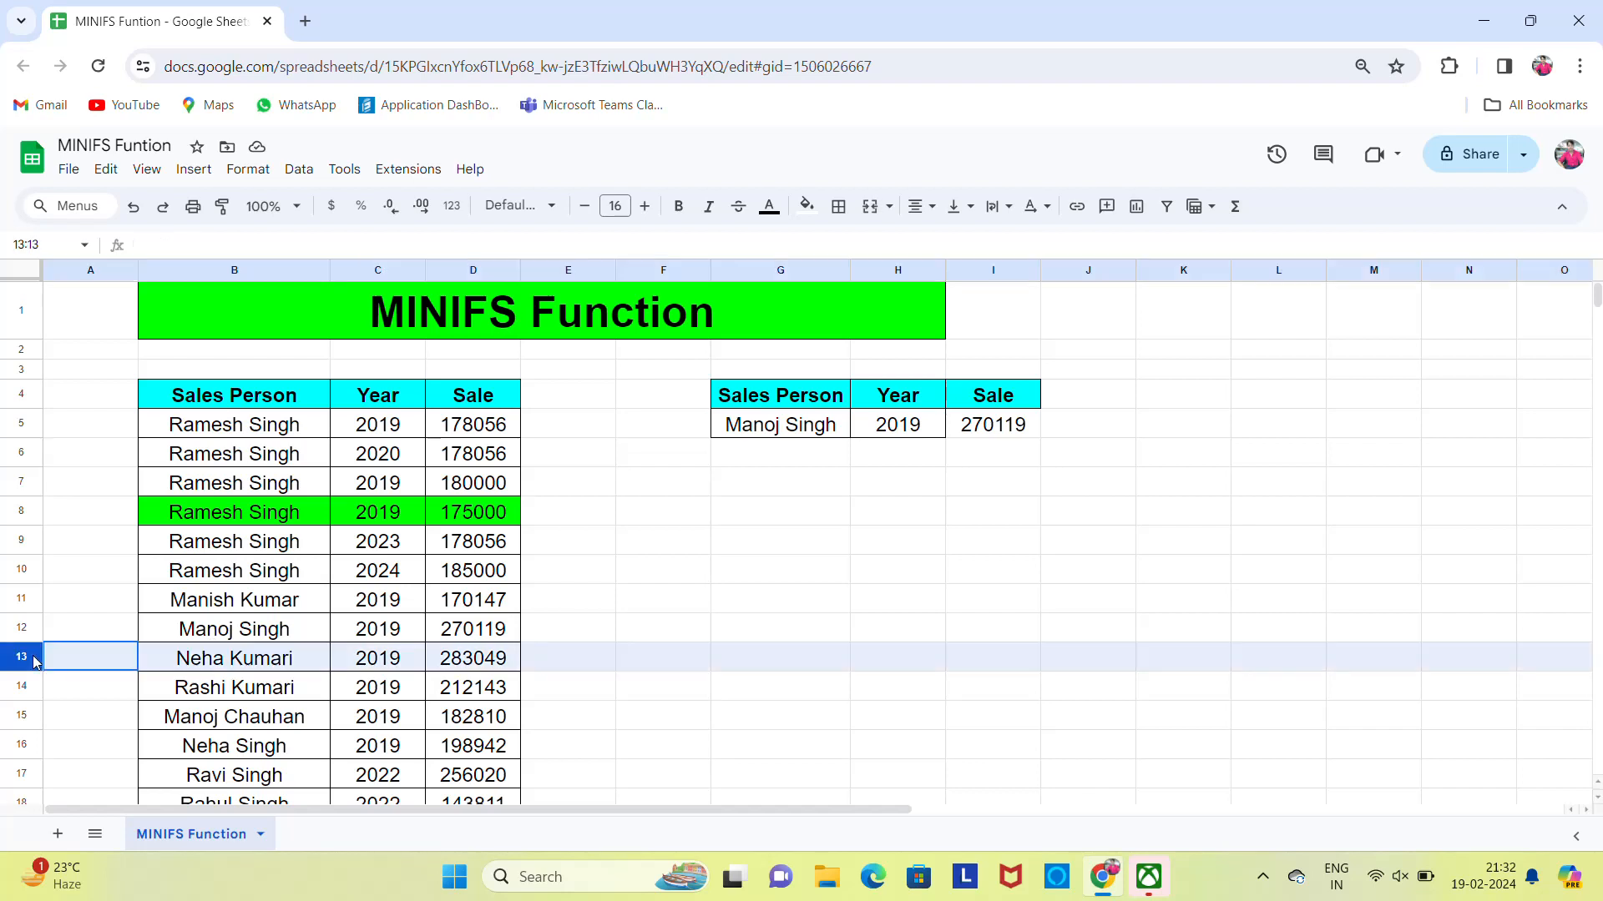
key(shift+Down)
key(shift+Down)
key(shift+Up)
key(shift+Up)
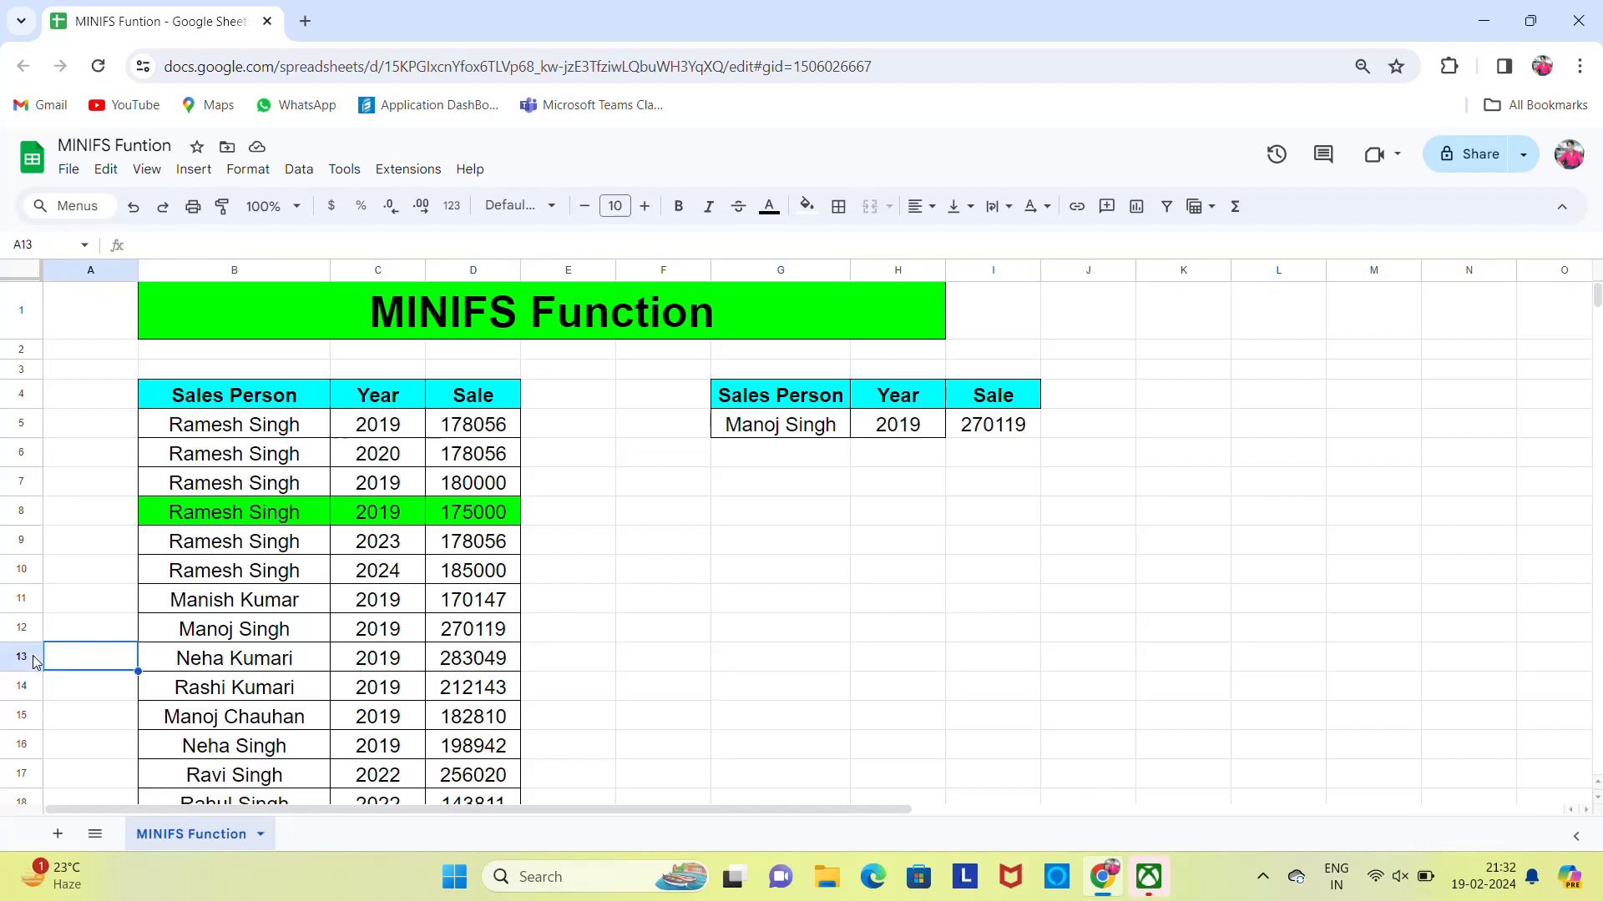
click(36, 661)
key(shift+Down)
key(shift+Down)
key(shift+Down)
key(shift+Down)
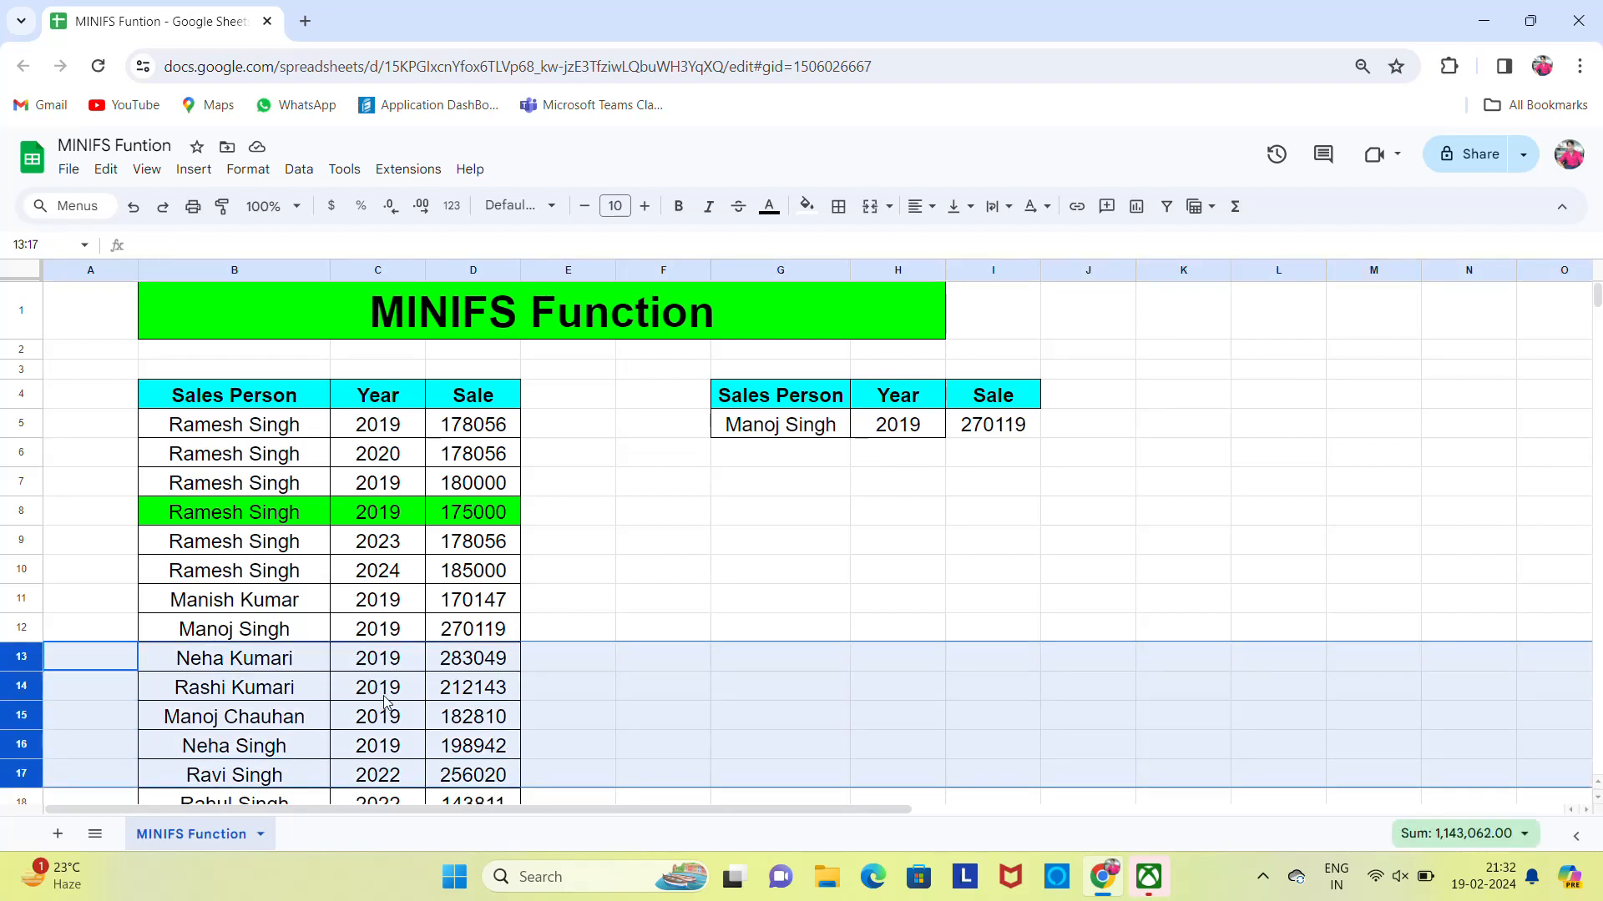
click(395, 716)
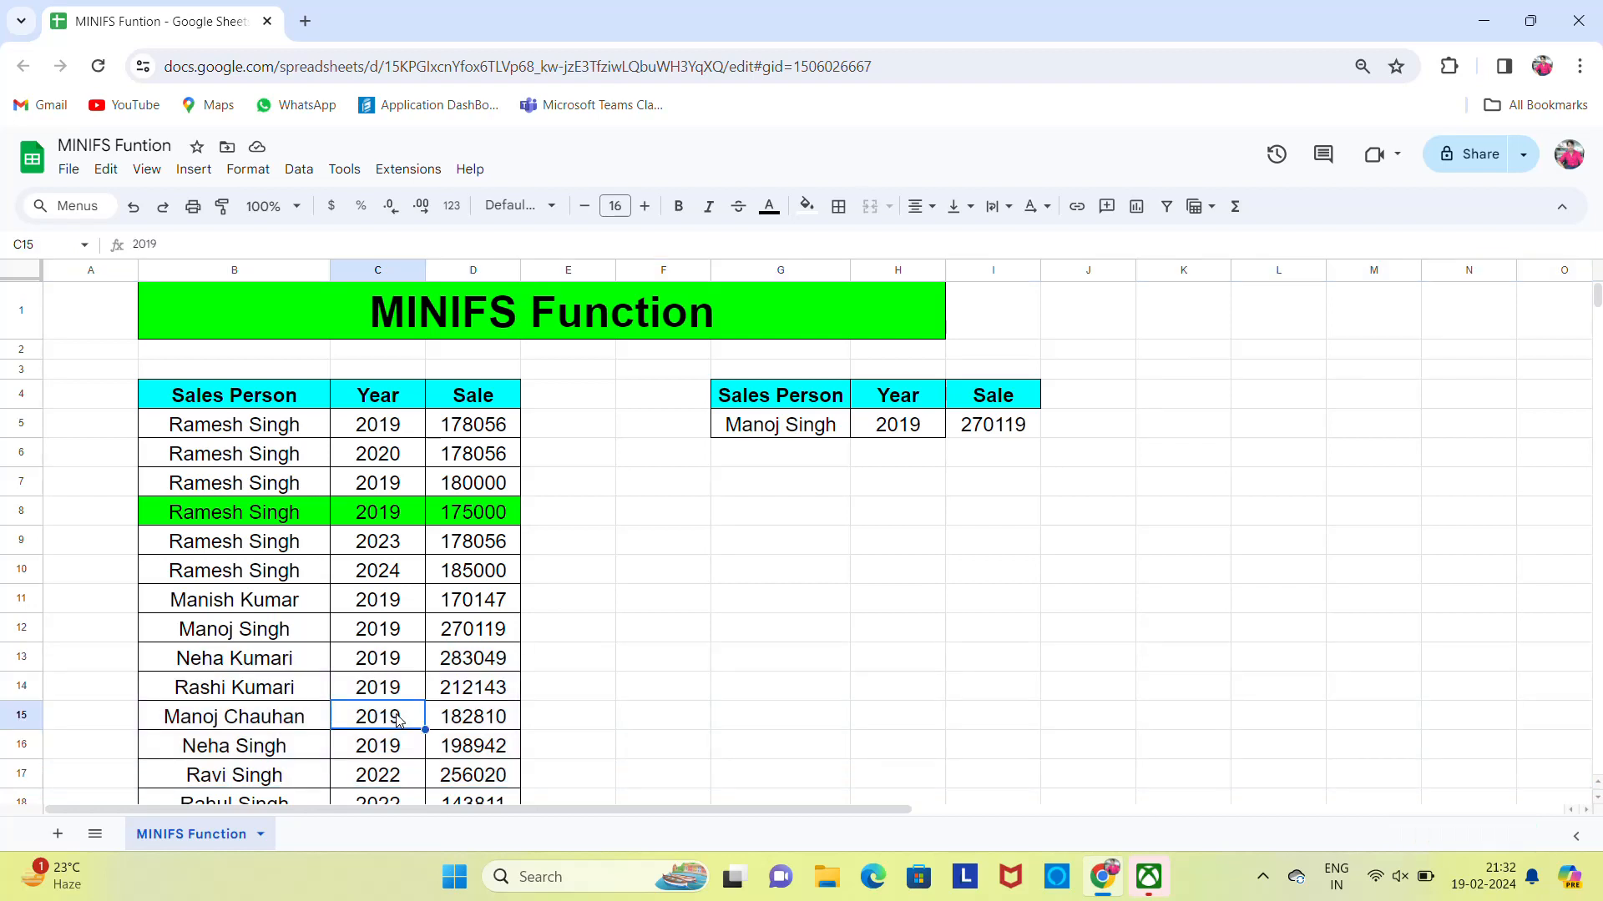
Insert five blank rows above row 13, directly below the record in row 12
click(8, 661)
key(shift+Down)
key(shift+Down)
key(shift+Down)
key(shift+Down)
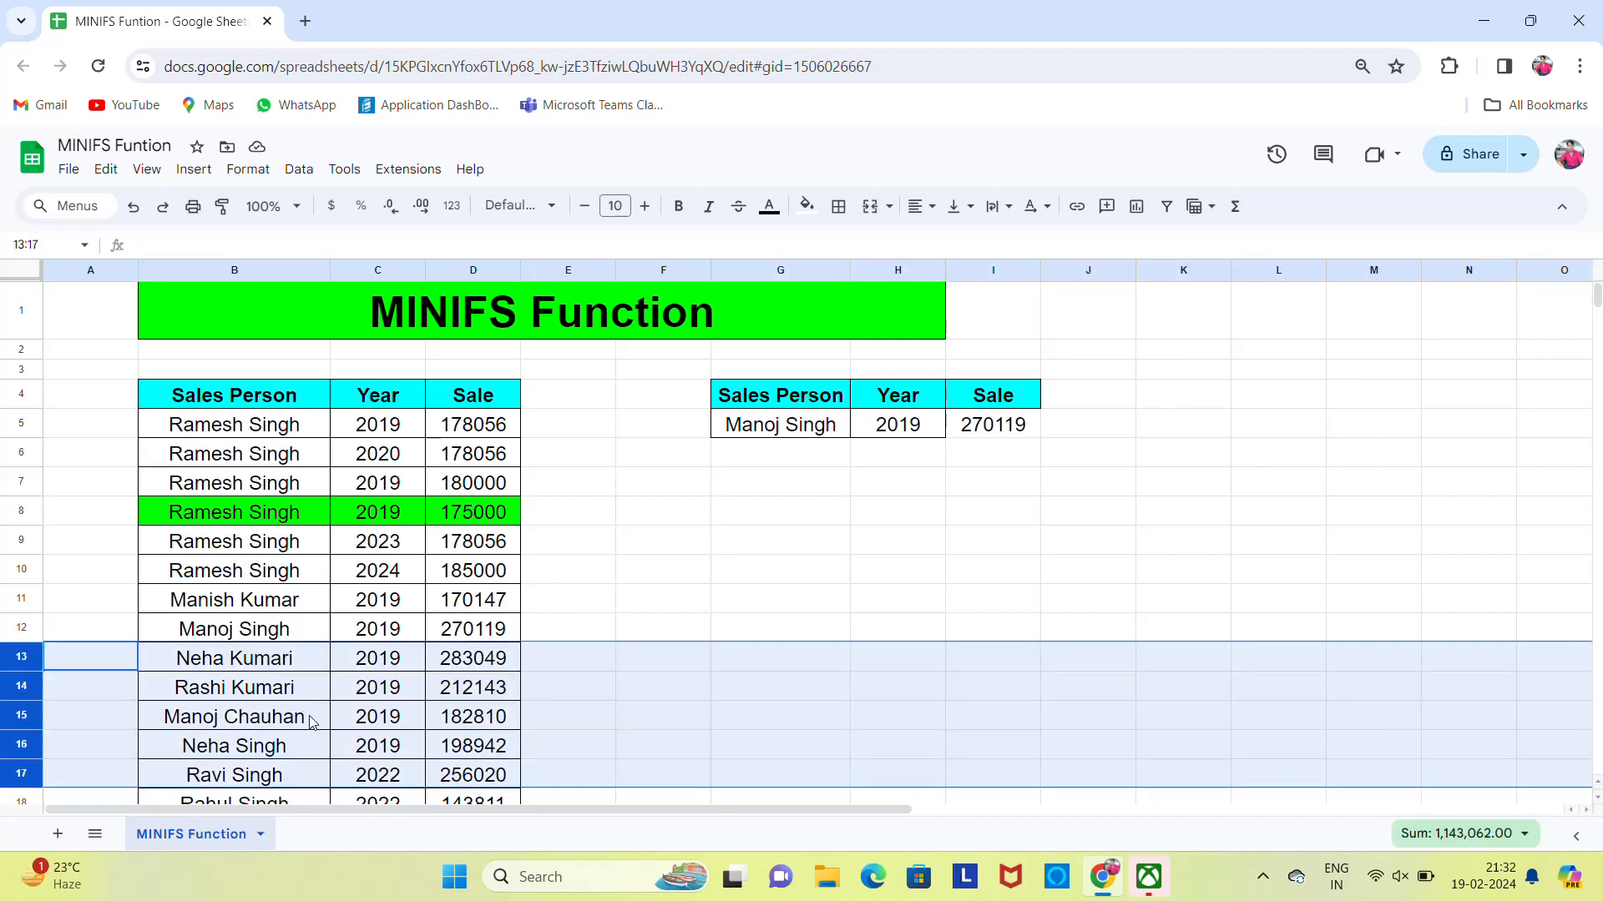
right_click(338, 738)
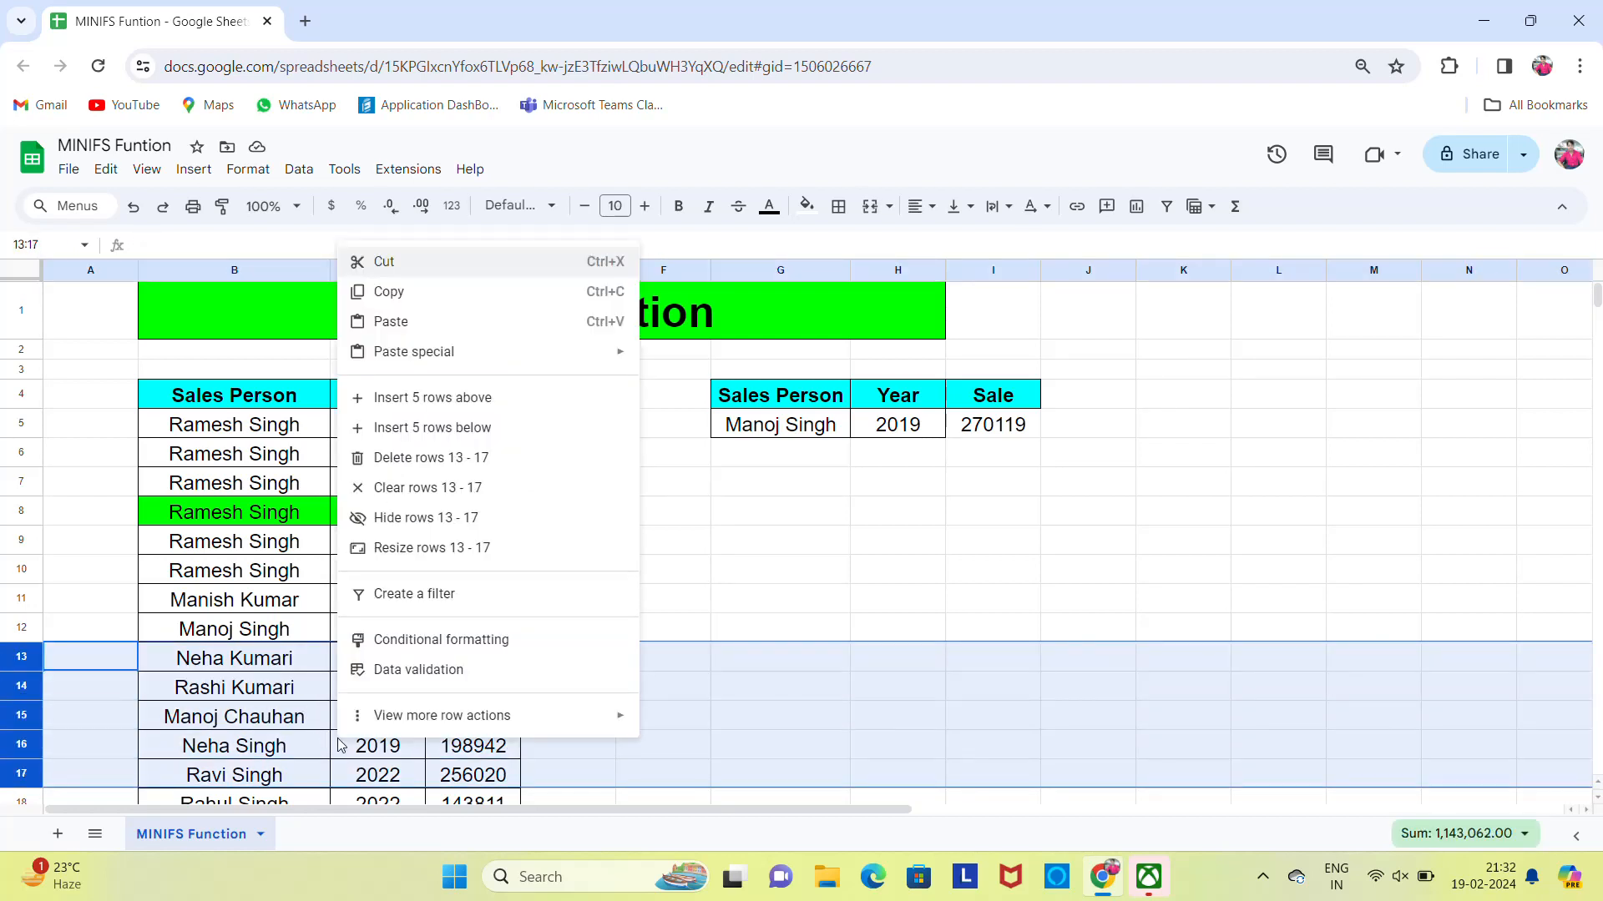
click(467, 395)
Copy the record in B12:D12 into the five blank rows beneath it, through row 17
click(238, 633)
key(shift+Right)
key(shift+Right)
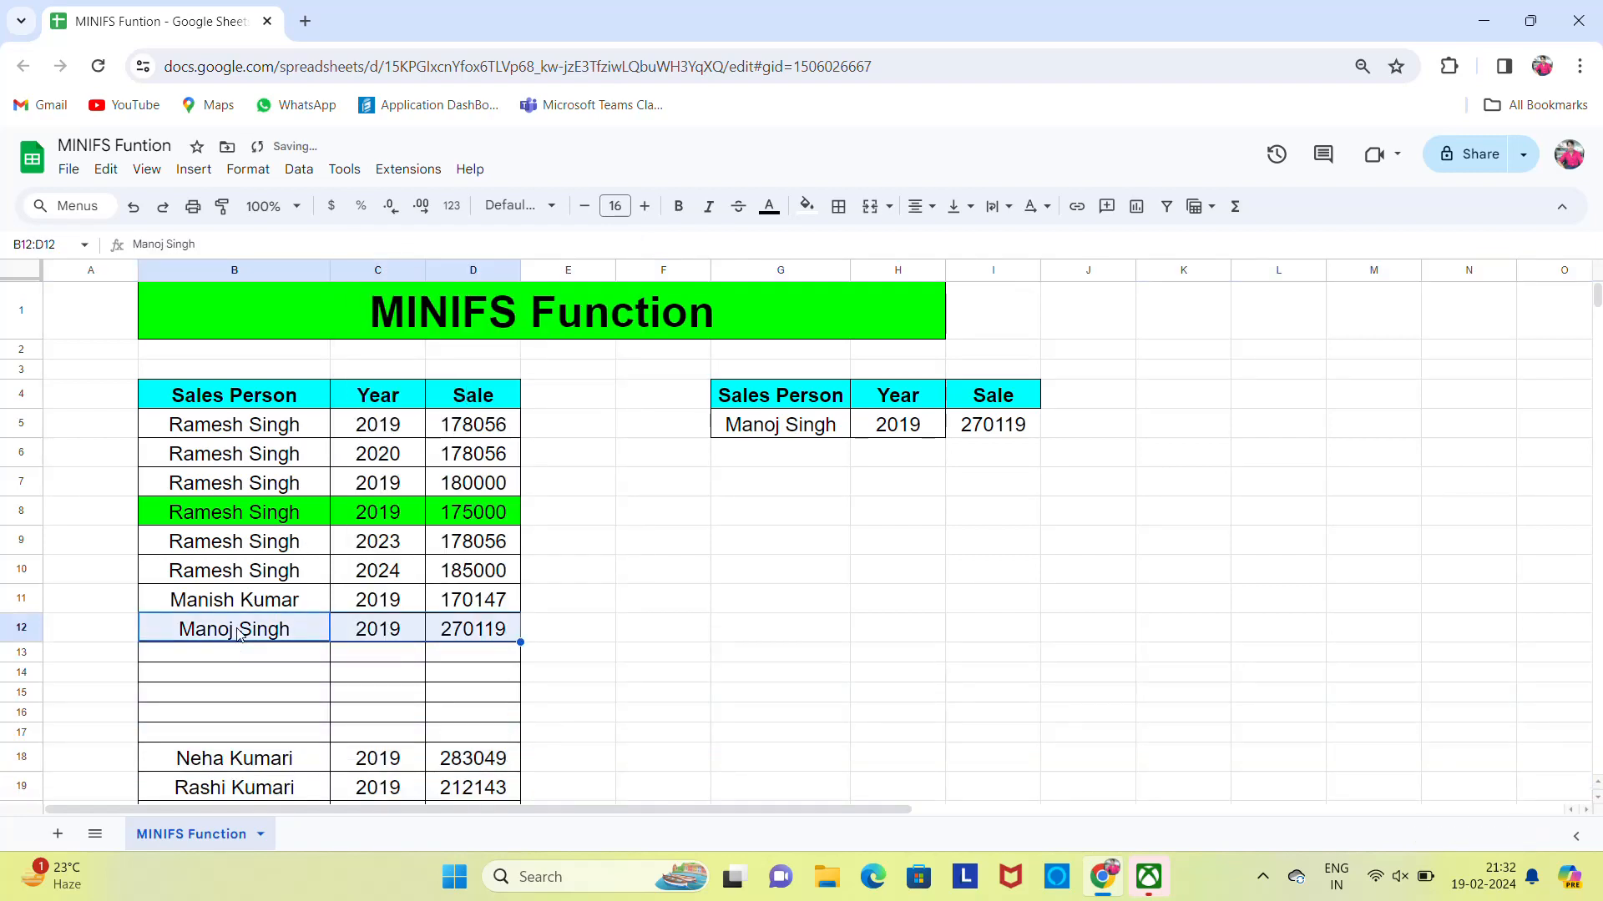
key(ctrl+c)
key(shift+Down)
key(shift+Down)
key(shift+Down)
key(shift+Down)
key(shift+Down)
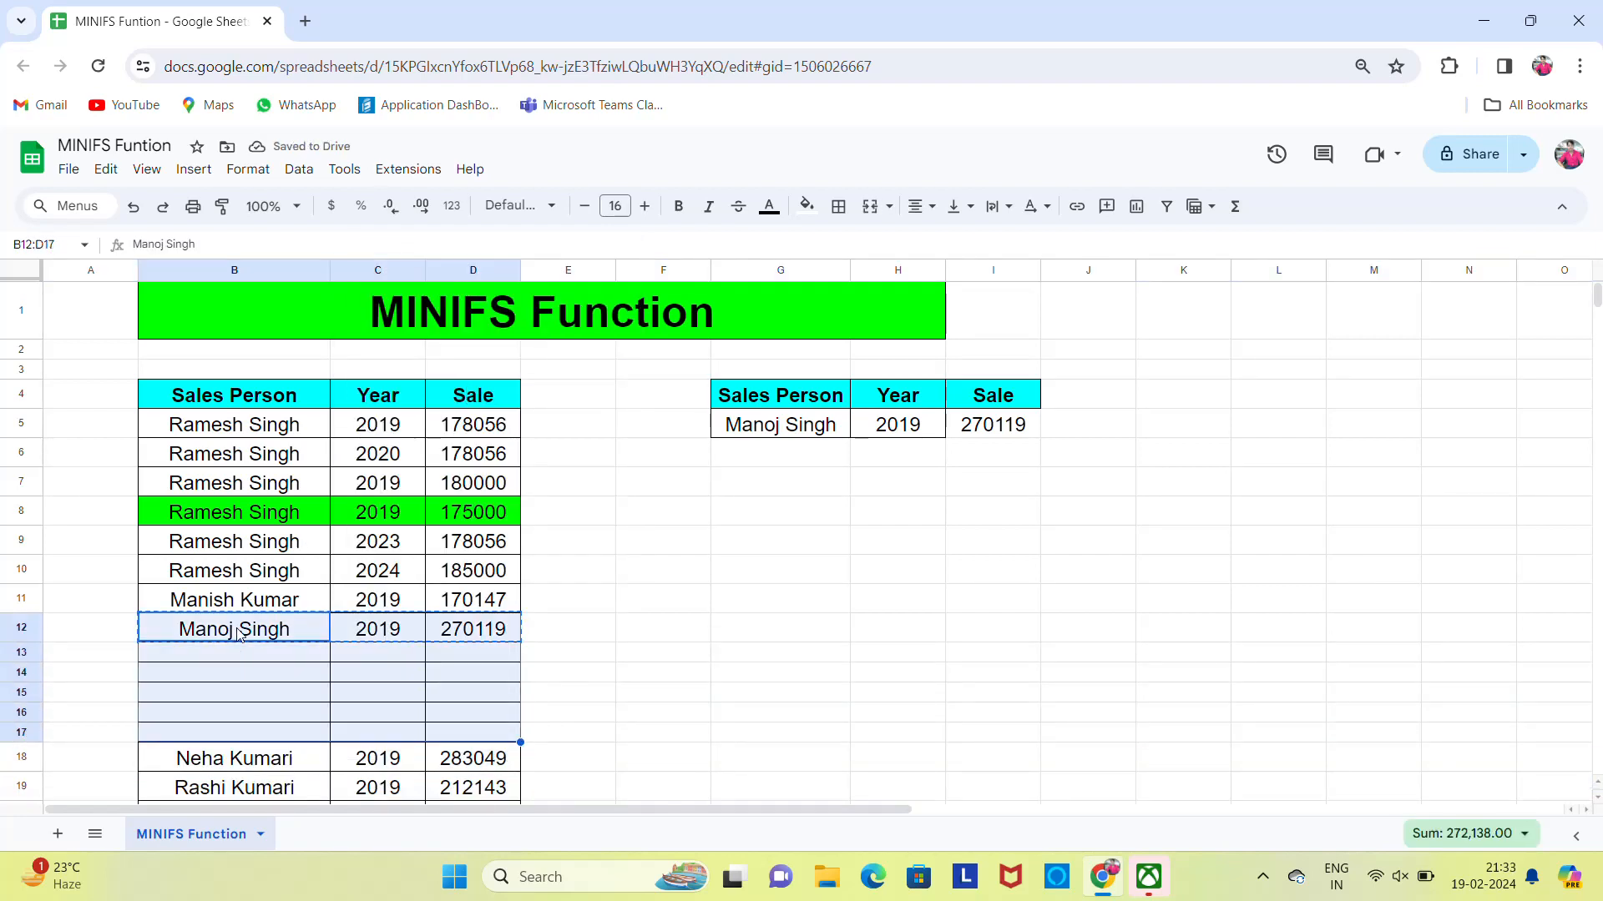
key(ctrl+v)
Set the sales in D13, D14 and D15 to 240000, 230000 and 245000
key(Right)
key(Right)
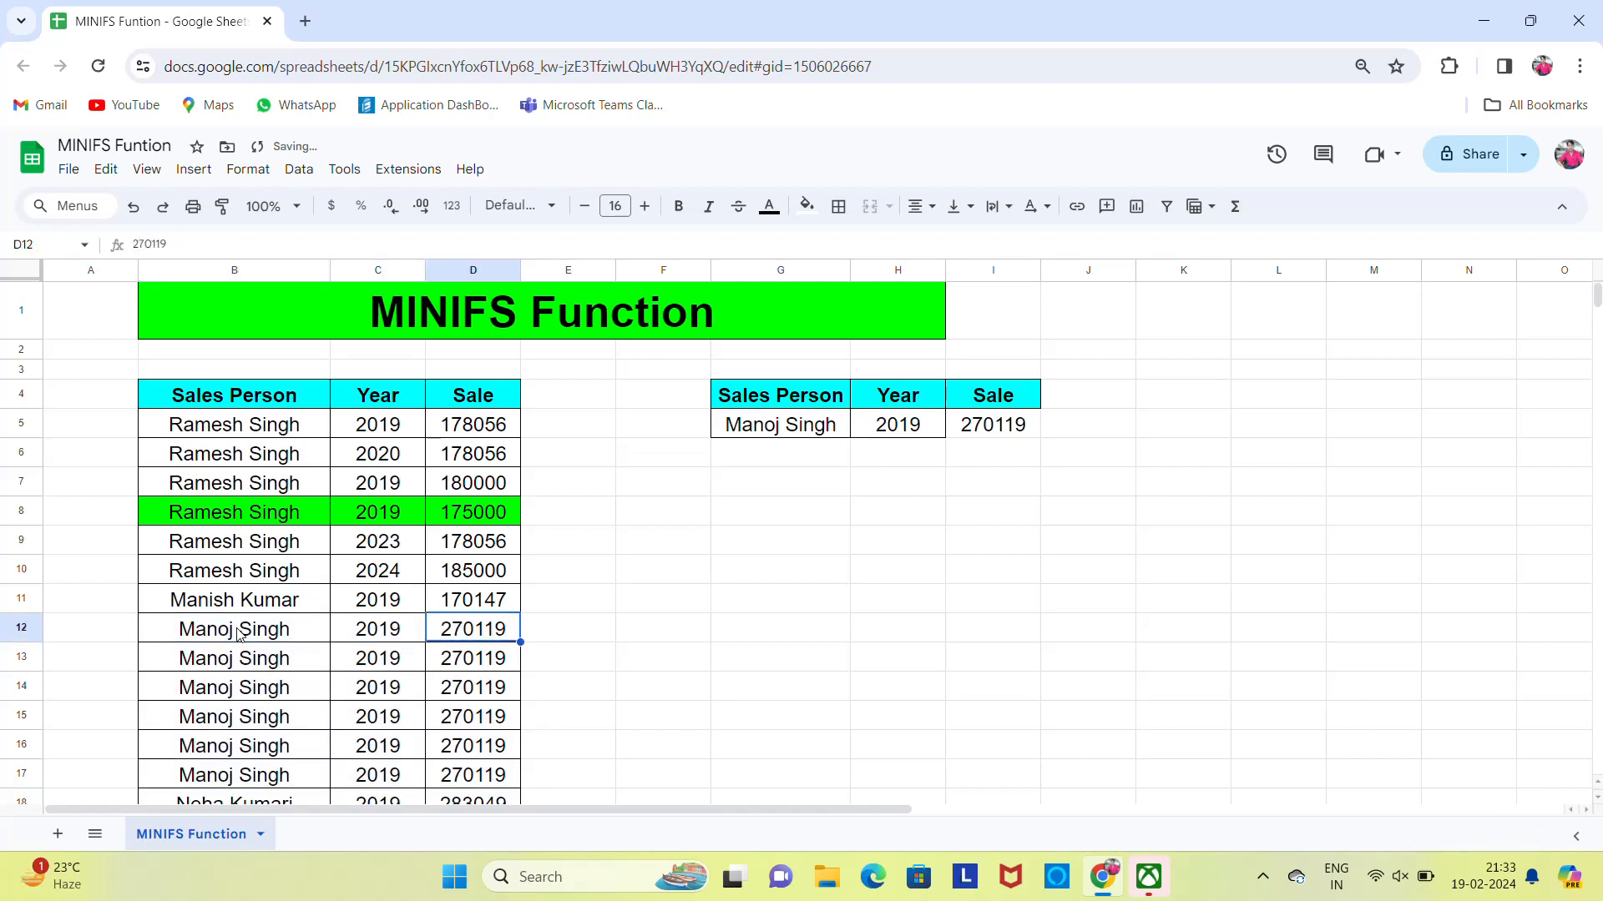
key(Down)
text(240)
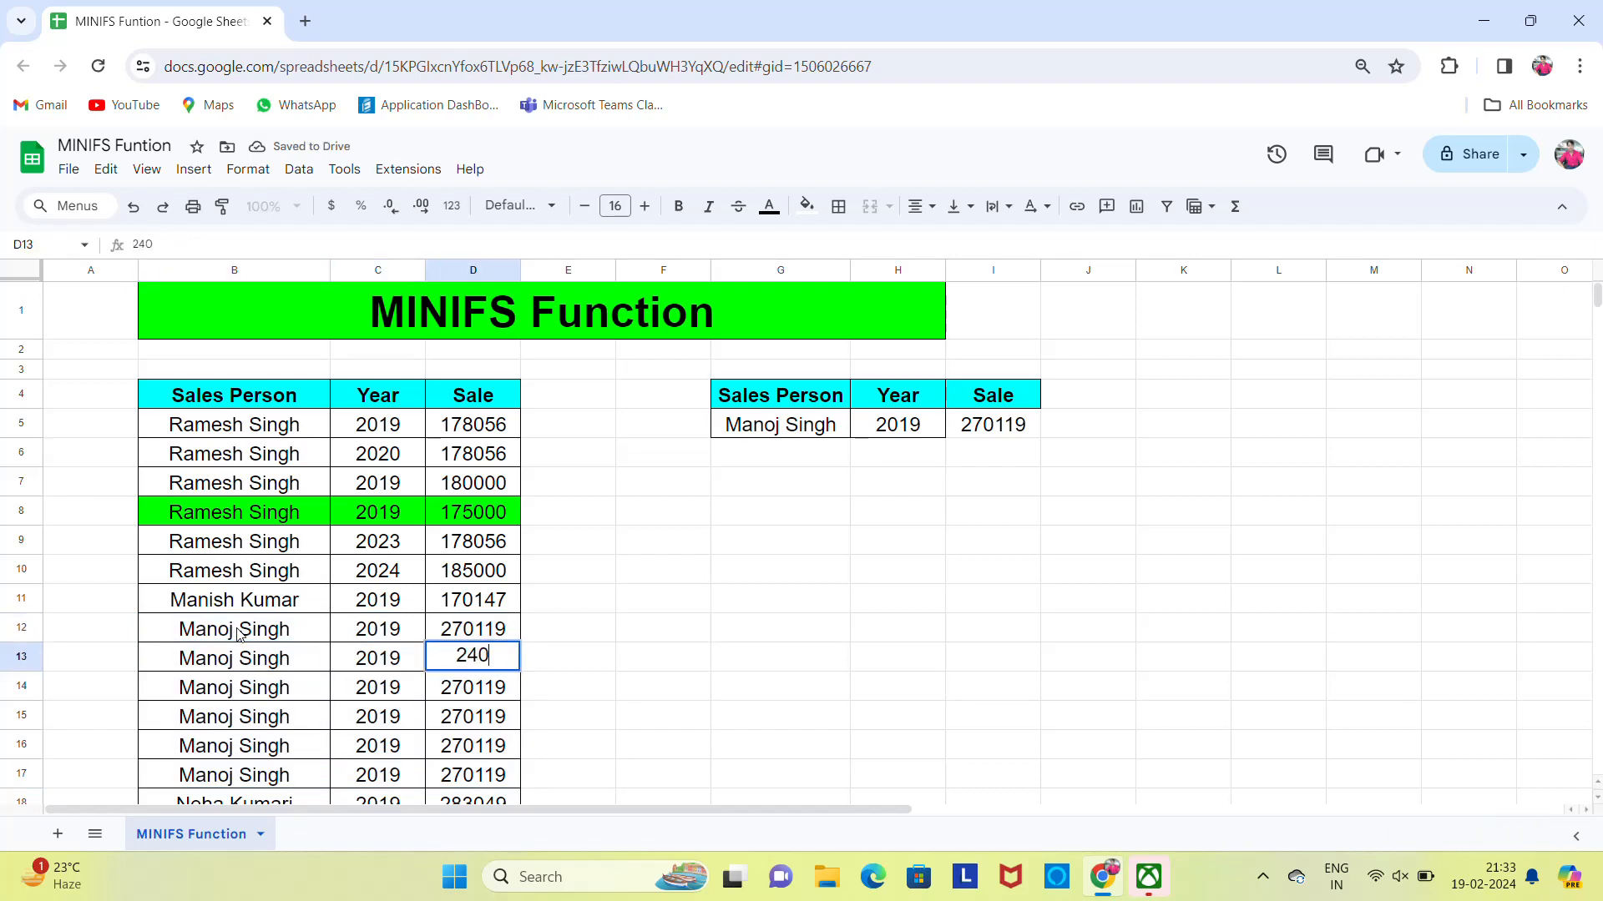
text(000)
key(Return)
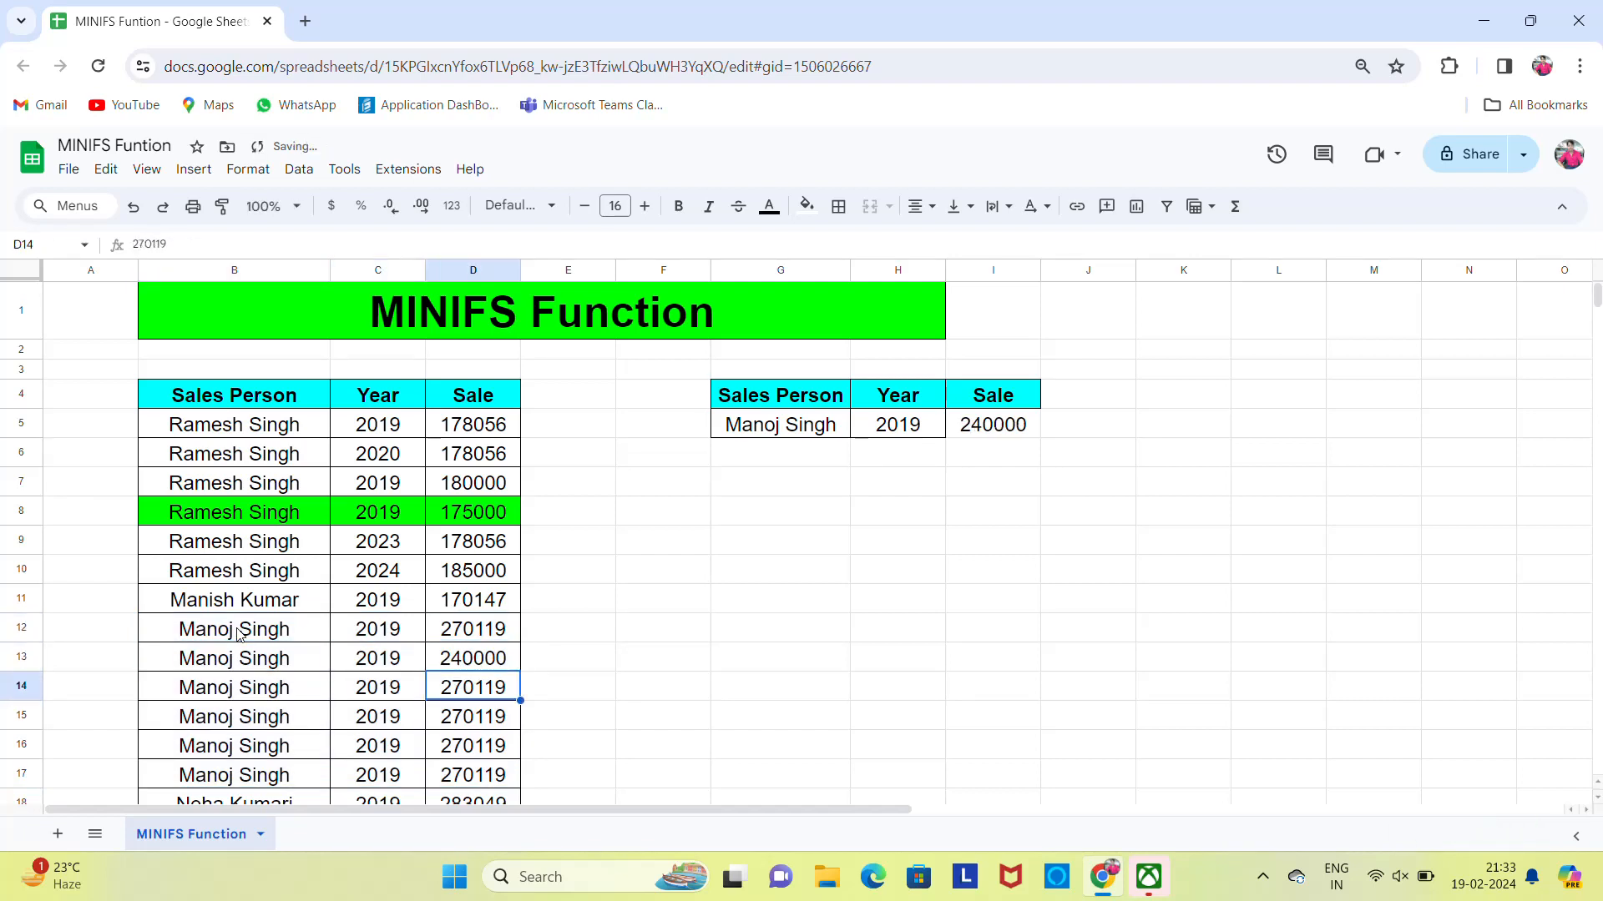
text(230000)
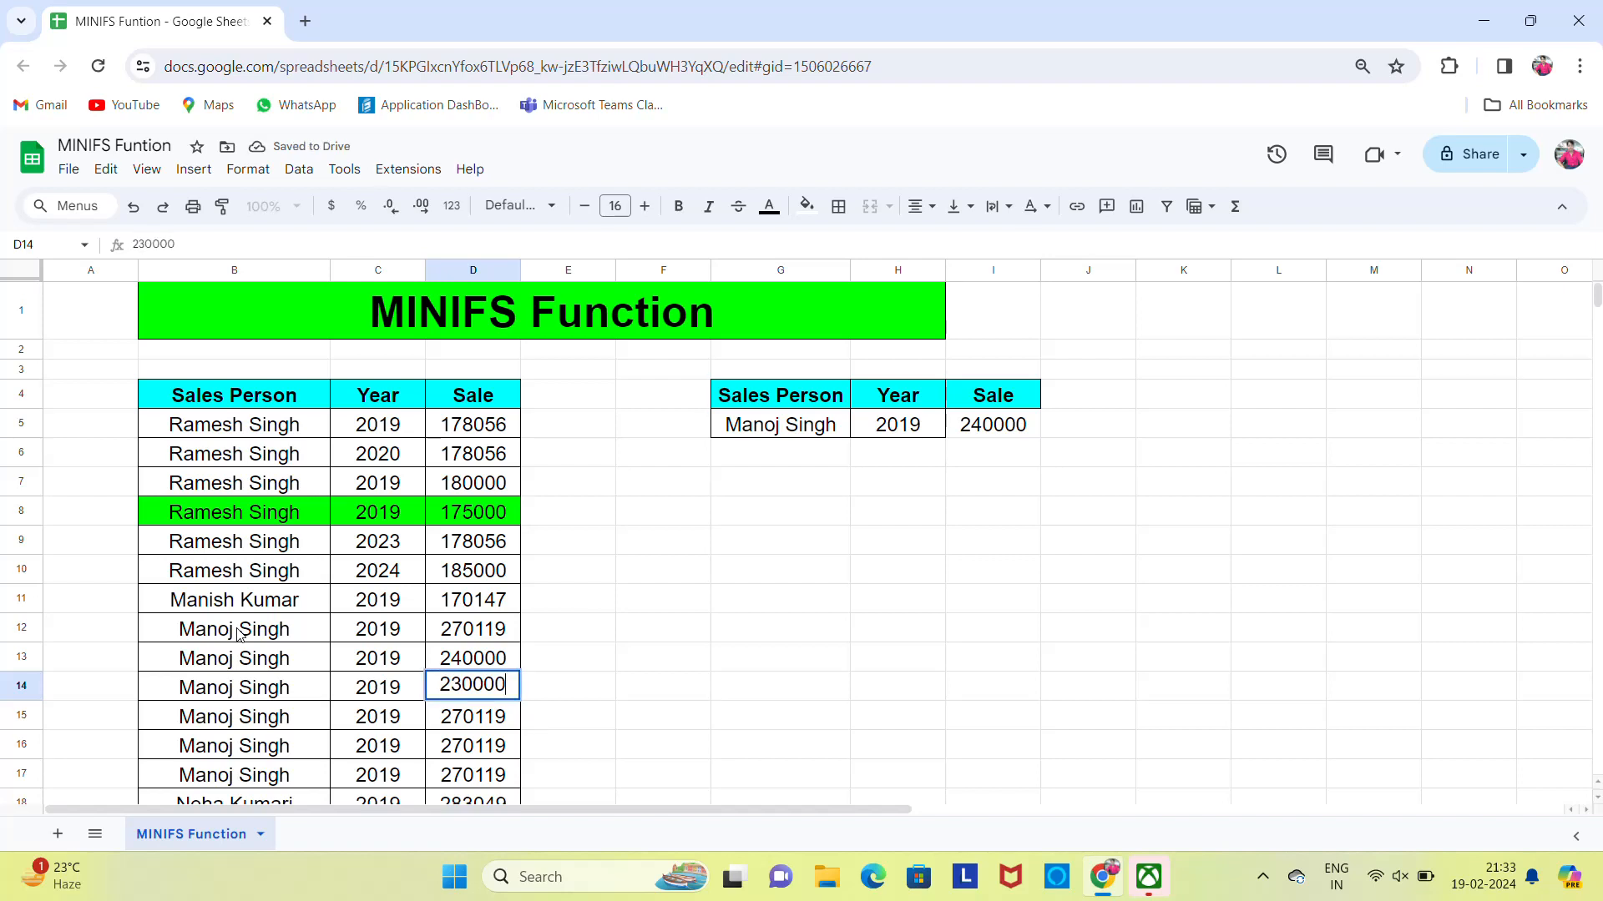
key(Return)
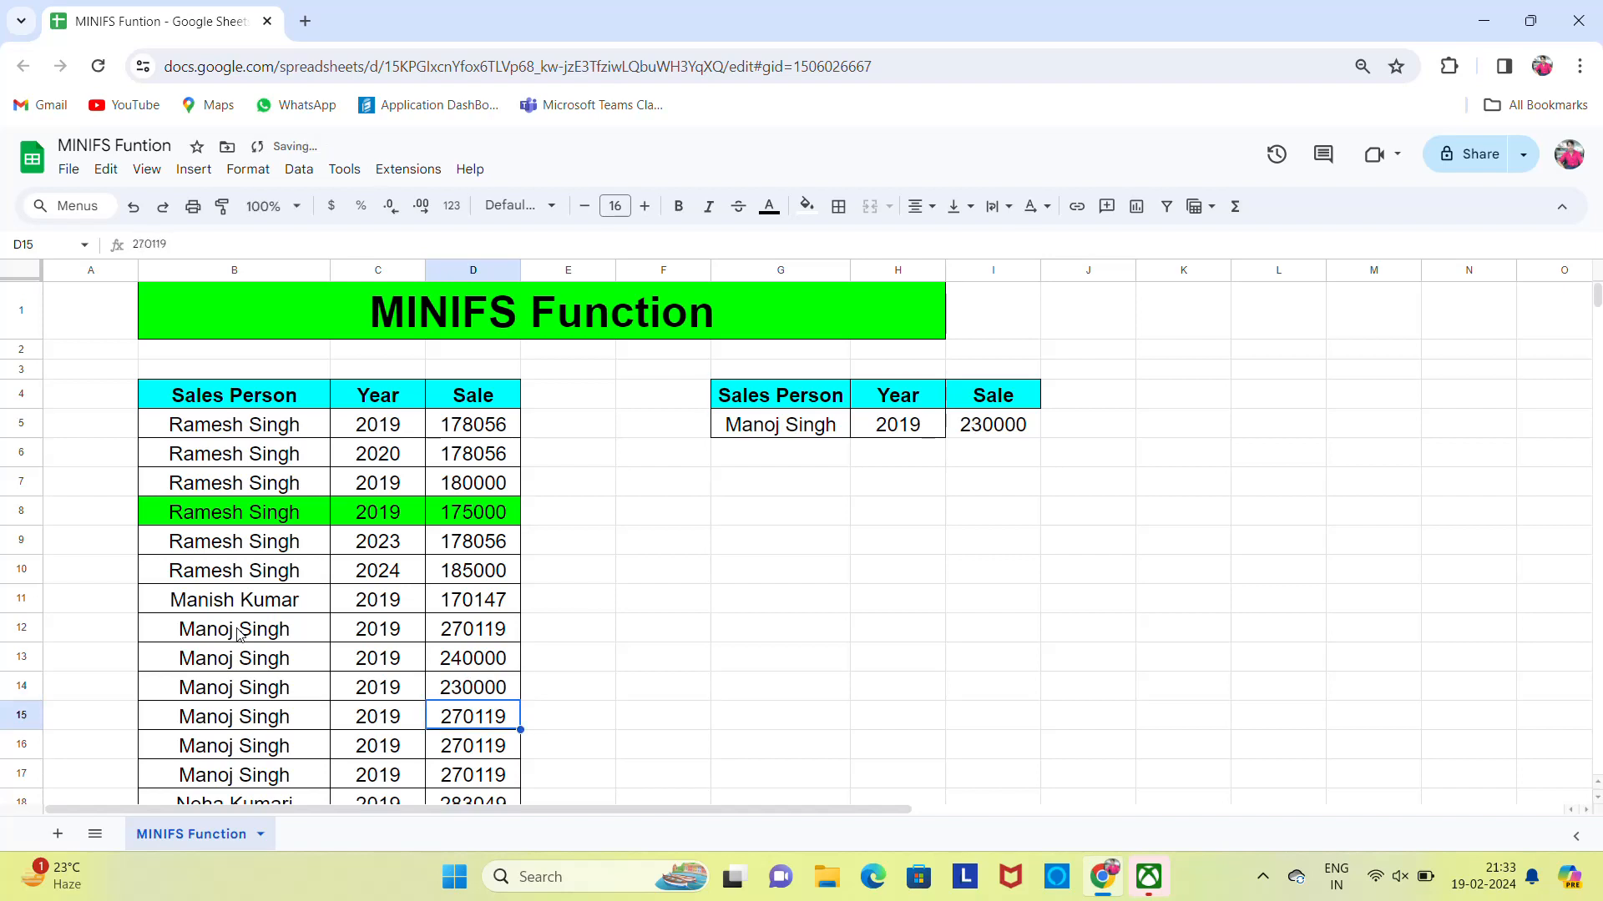
text(2)
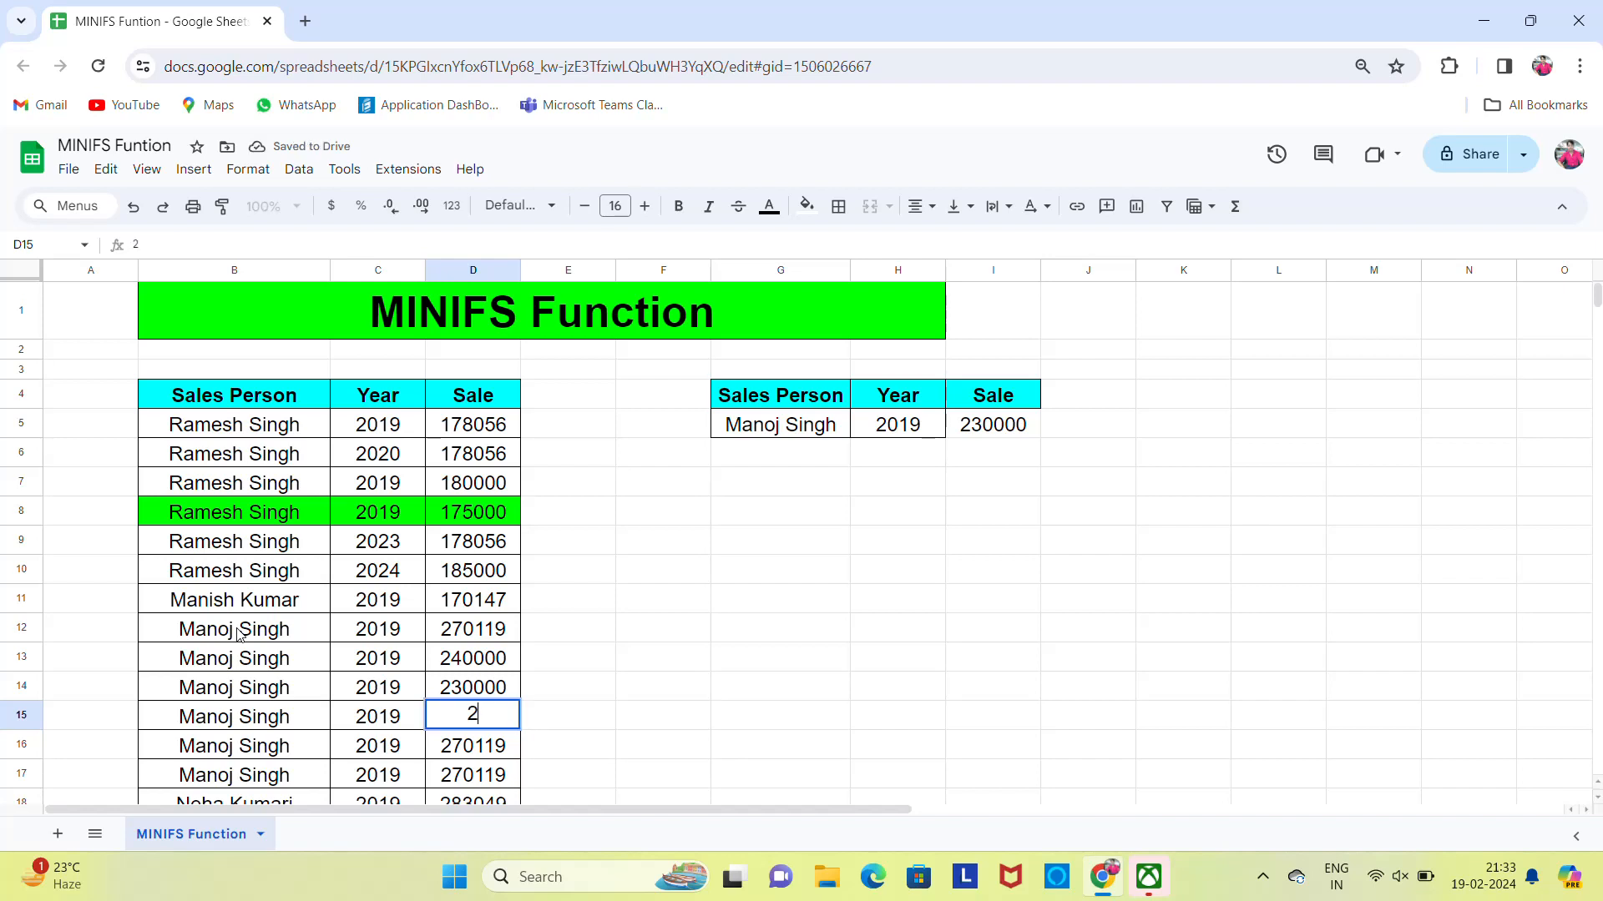
text(45000)
key(Return)
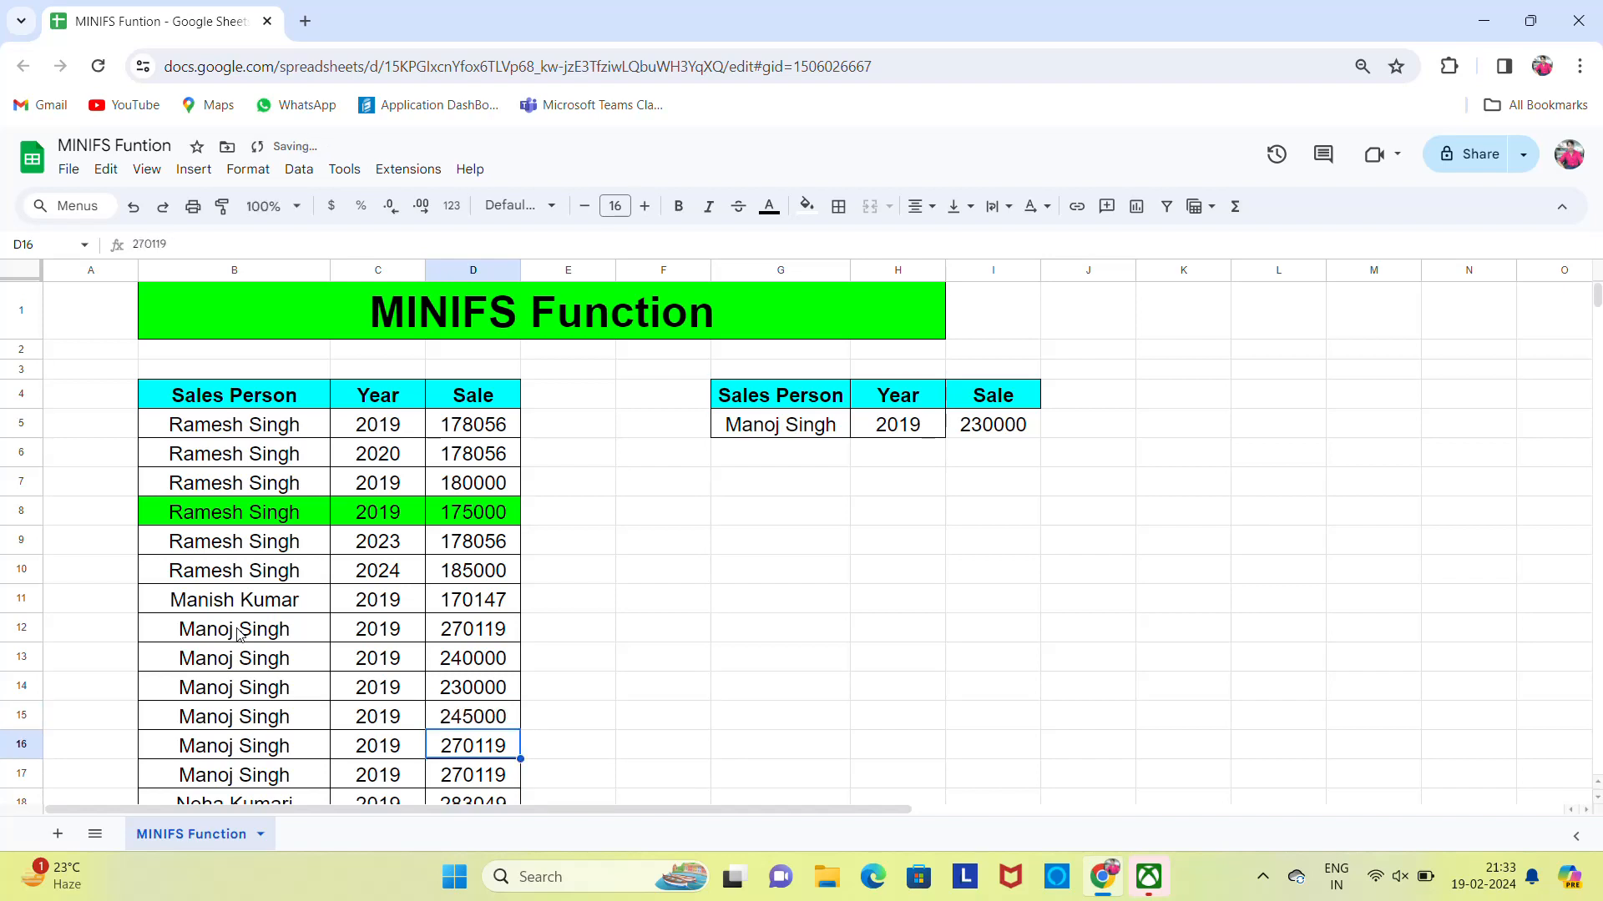
Set the sale in D17, the last of the added records, to 285000
key(Left)
key(Left)
key(Left)
key(Right)
key(Right)
key(Down)
key(Down)
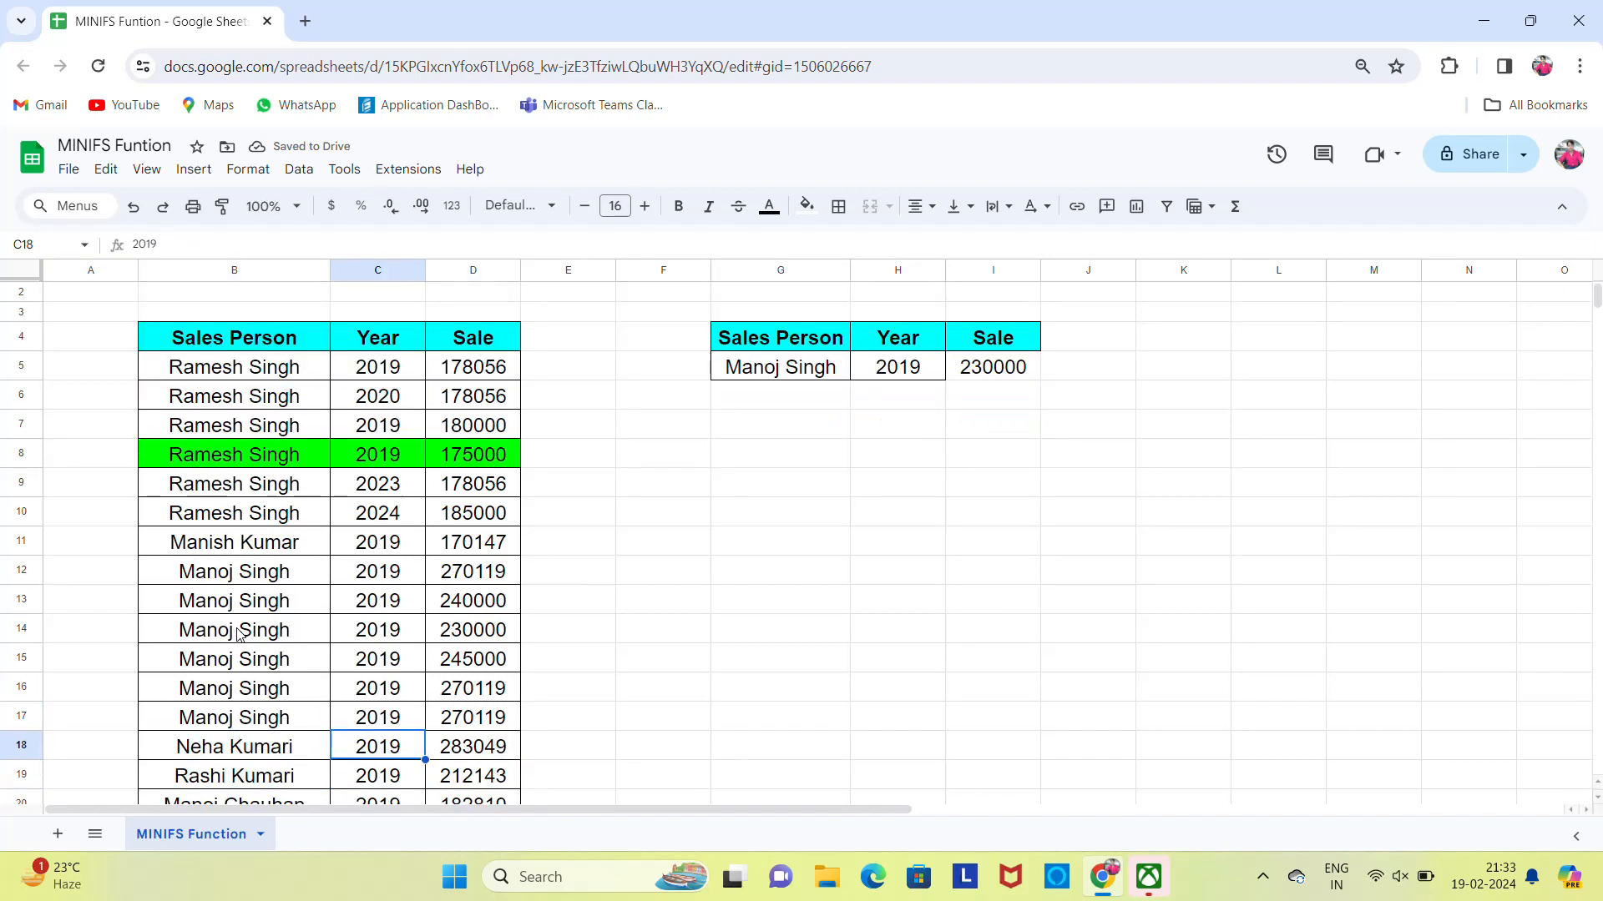
key(Up)
key(Up)
key(Right)
key(Down)
text(2)
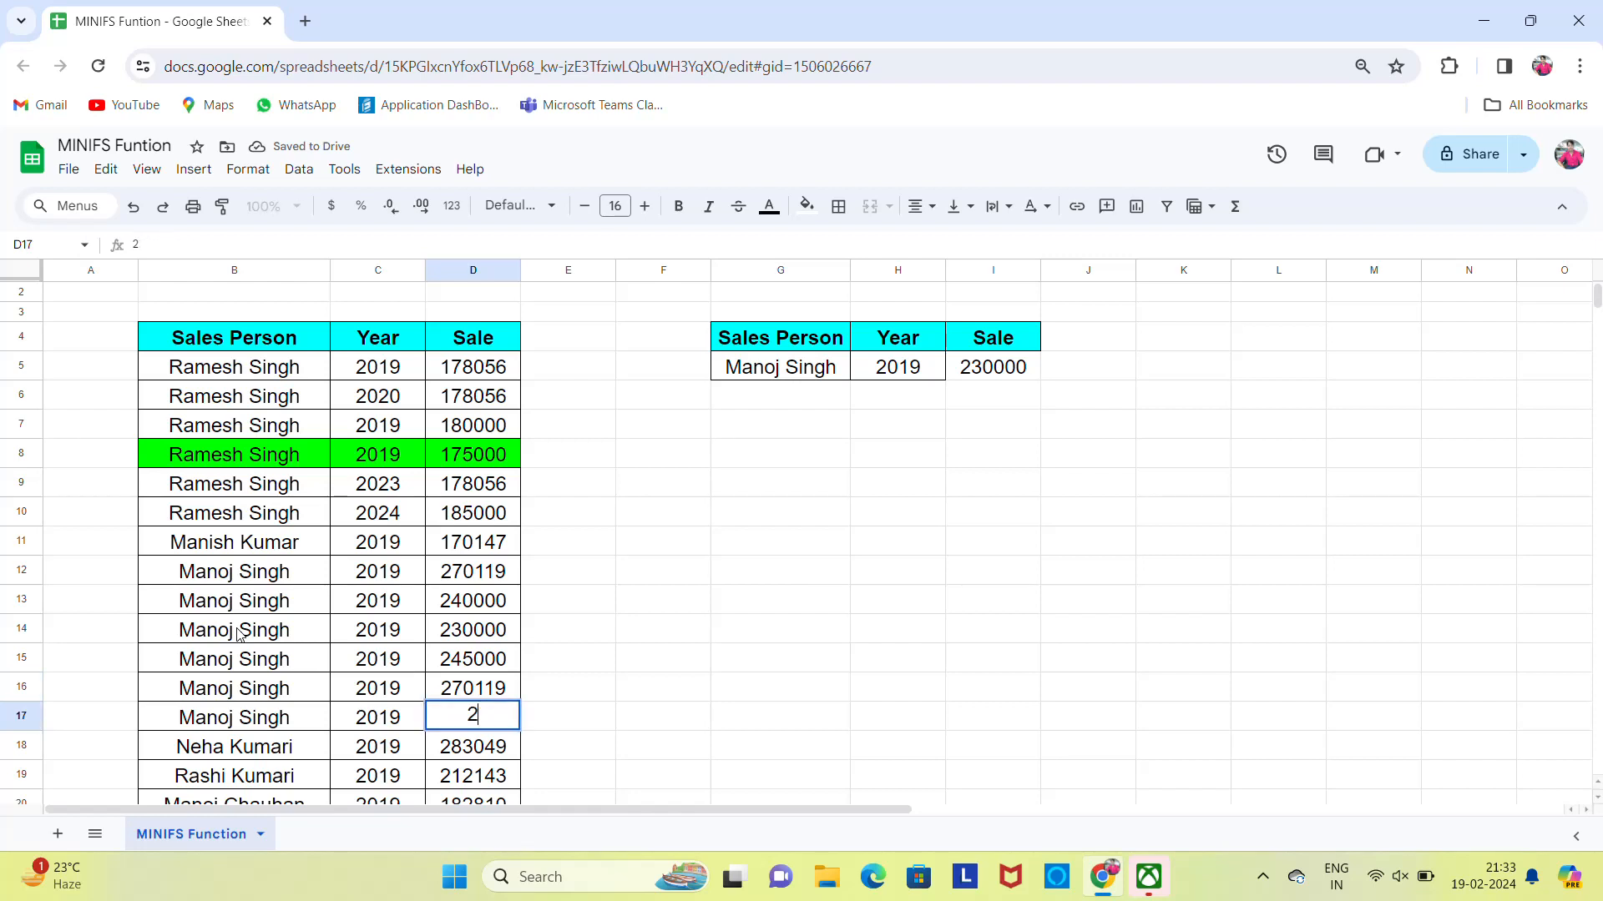
text(85000)
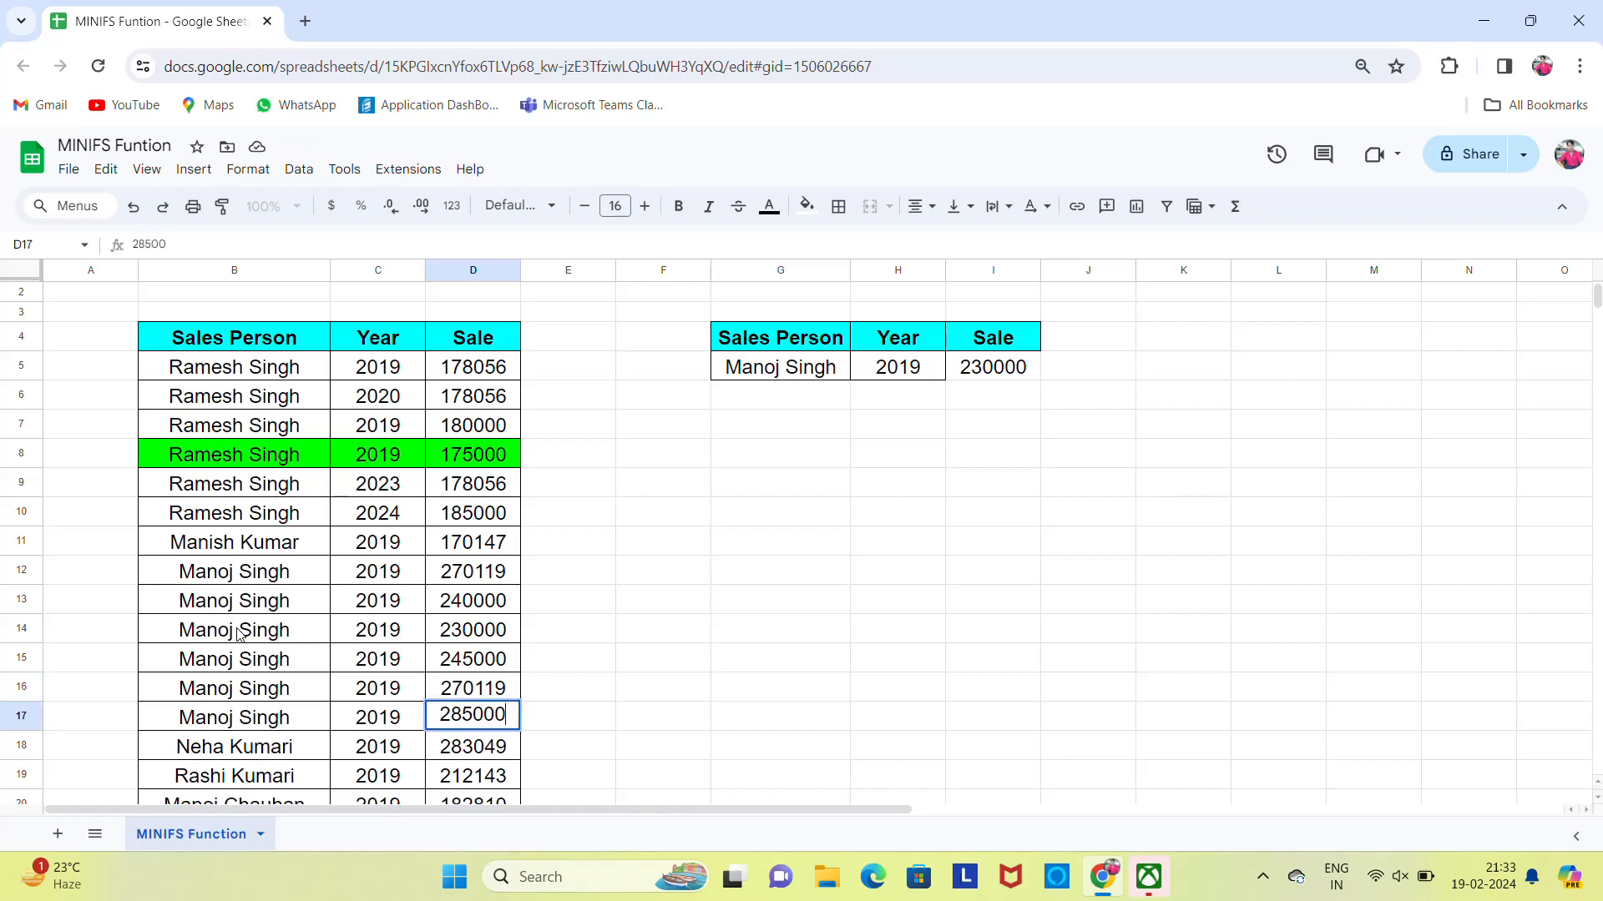
key(Return)
Examine the MINIFS formula in I5 together with the salesperson and year criteria in G5 and H5
key(Up)
key(Up)
key(Up)
key(Up)
key(Up)
key(Up)
key(Up)
key(Up)
key(Up)
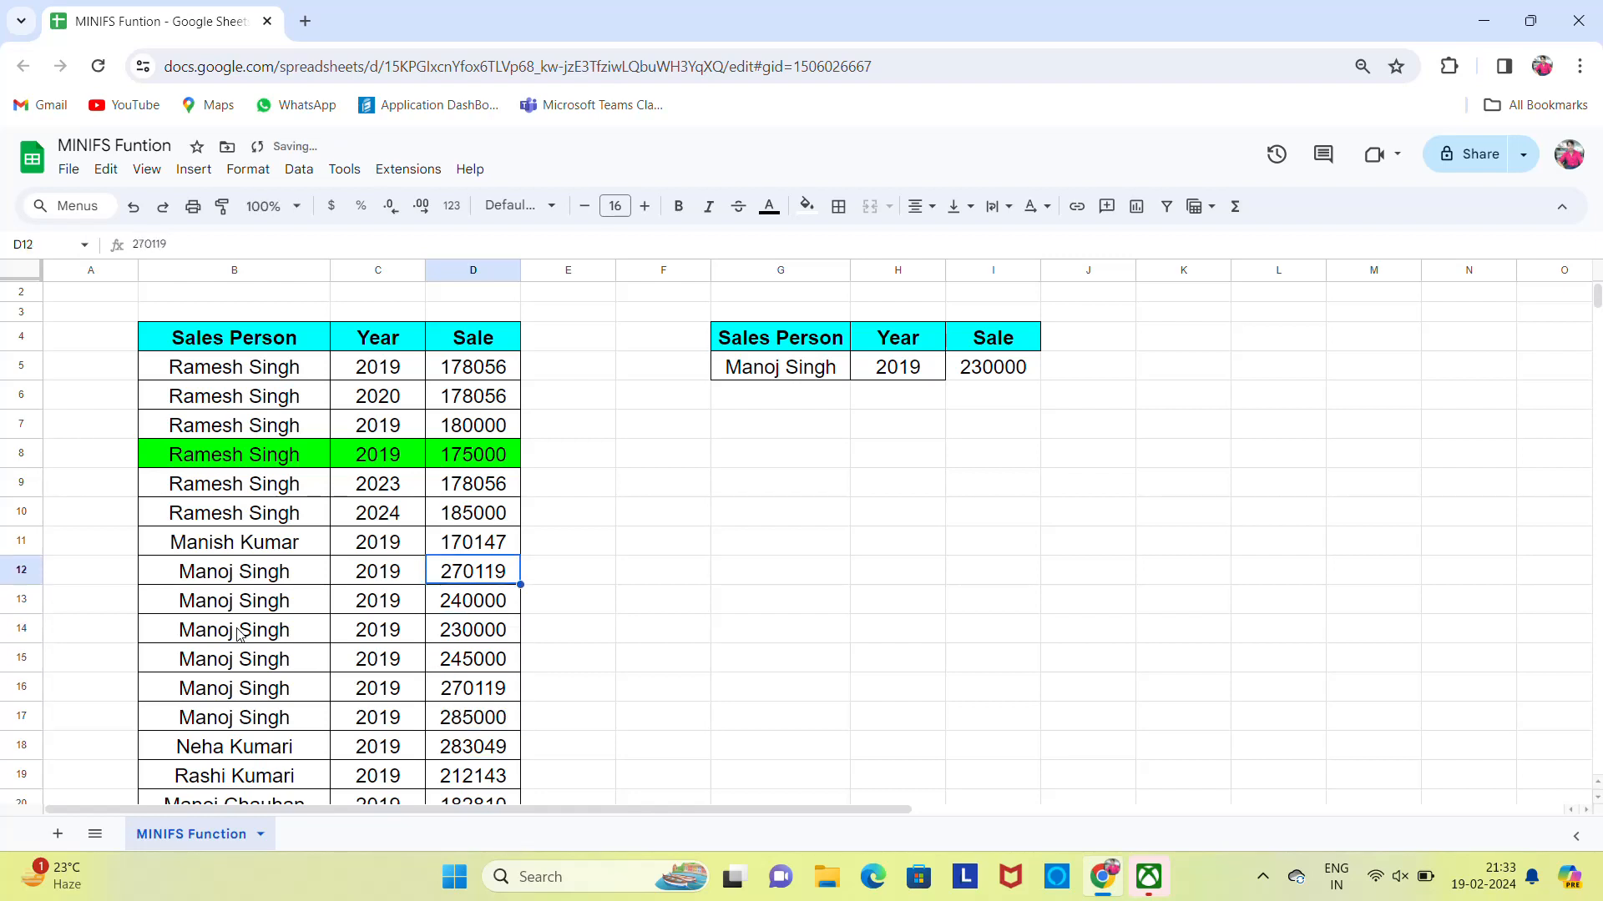
key(Up)
key(Up)
key(Right)
key(Right)
key(Right)
key(Right)
key(Up)
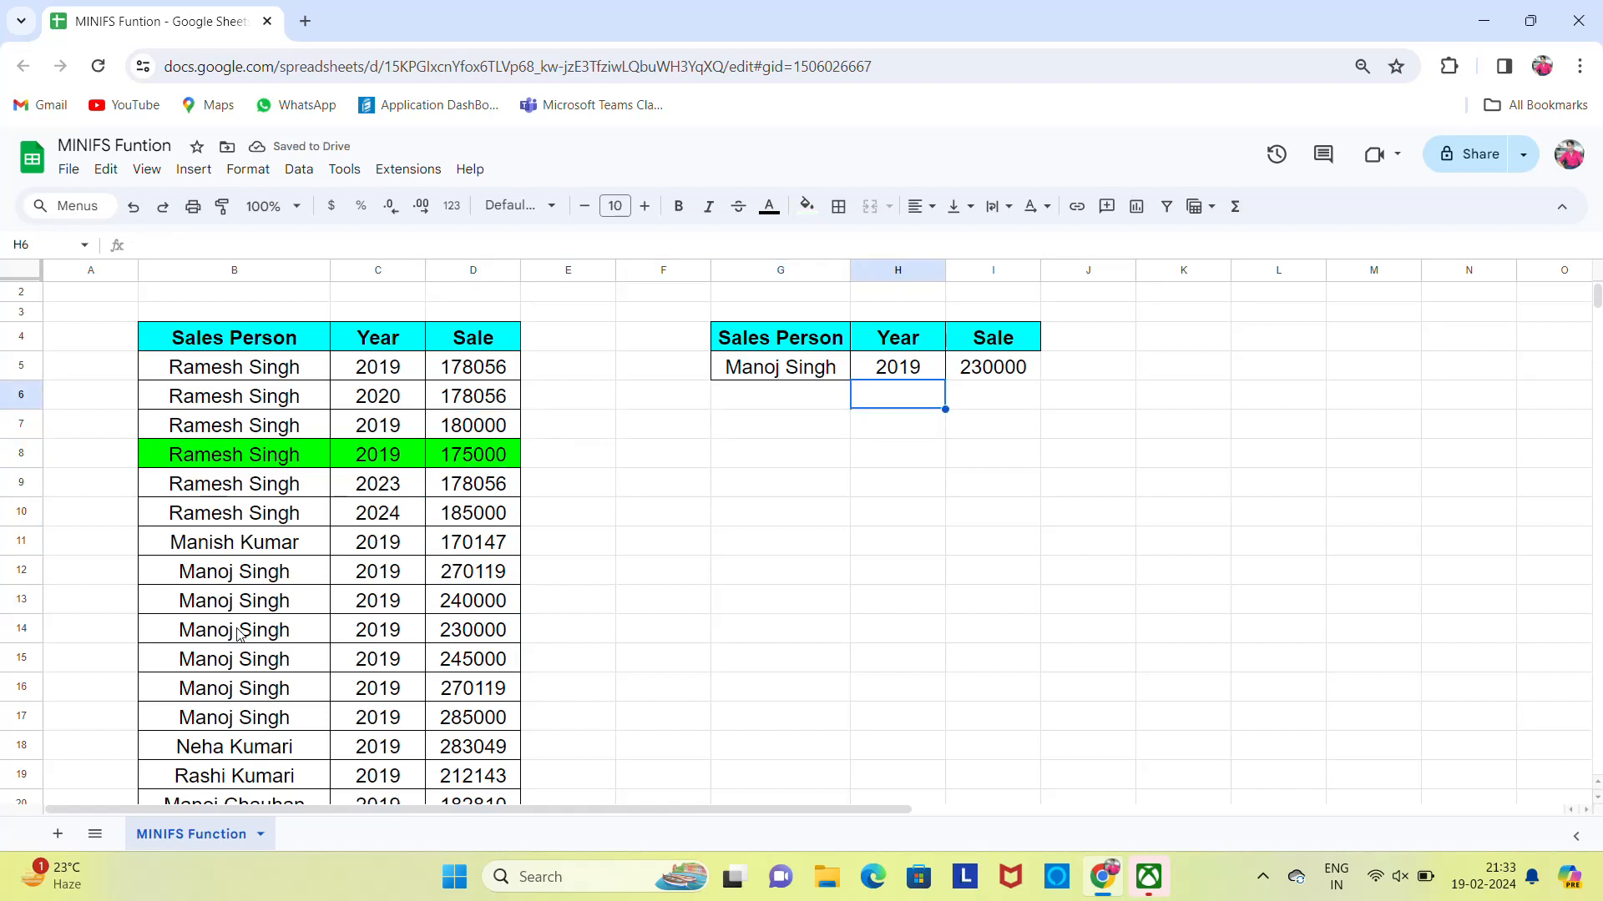
key(Up)
key(Right)
key(Left)
key(Left)
key(Right)
key(Right)
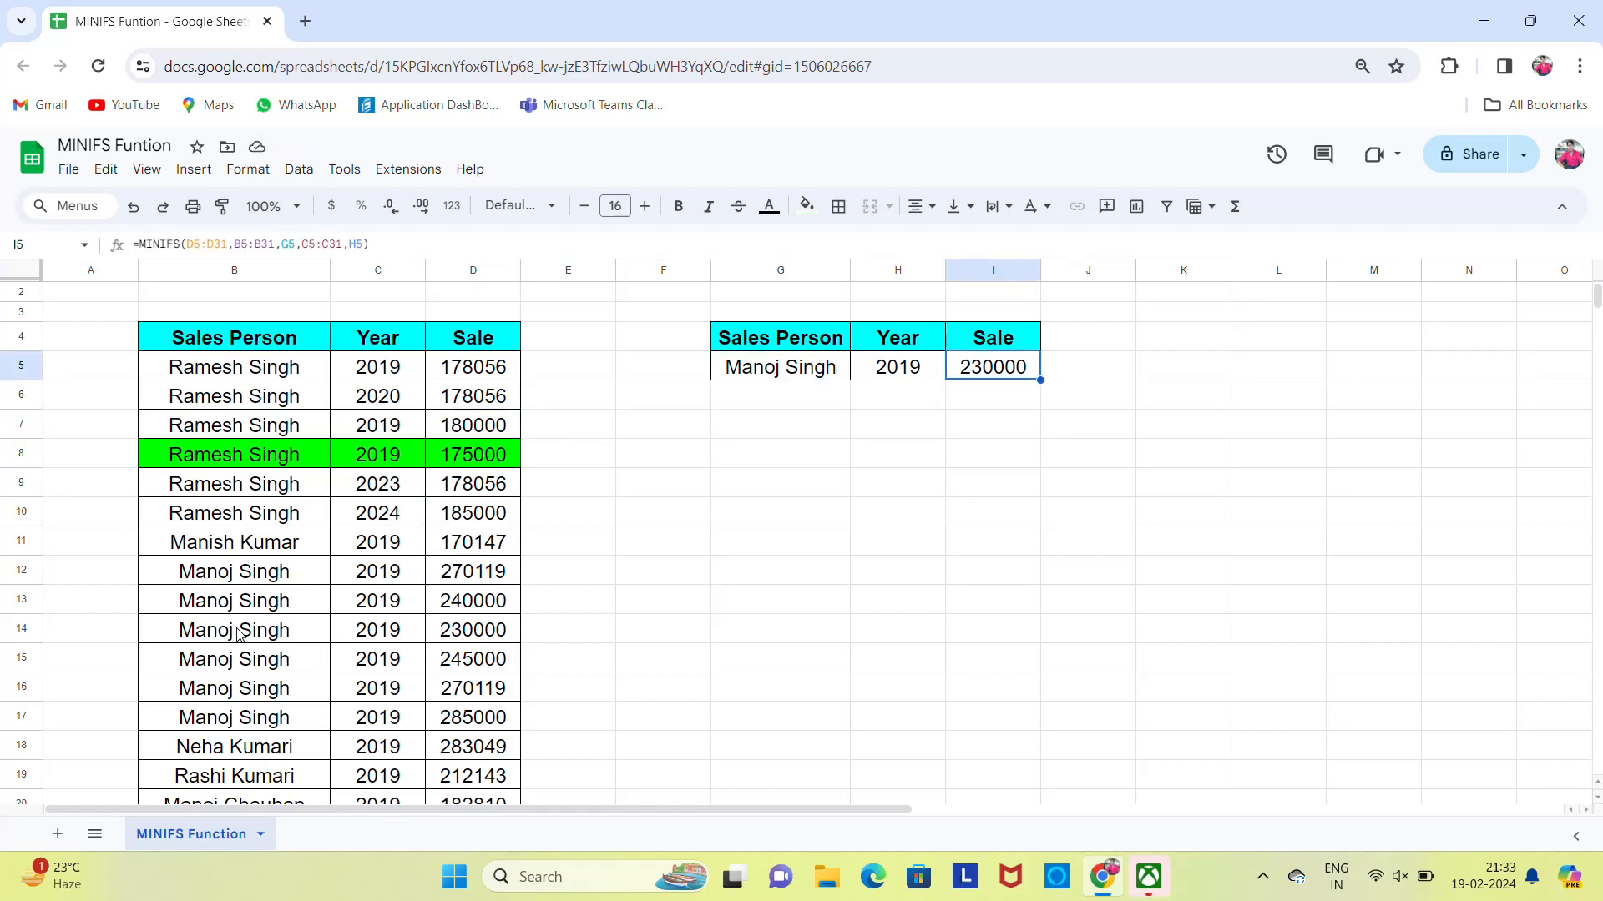
Highlight the record in B14:D14 with the same bright green fill as row 8
key(Left)
key(Left)
key(Left)
key(Left)
key(Left)
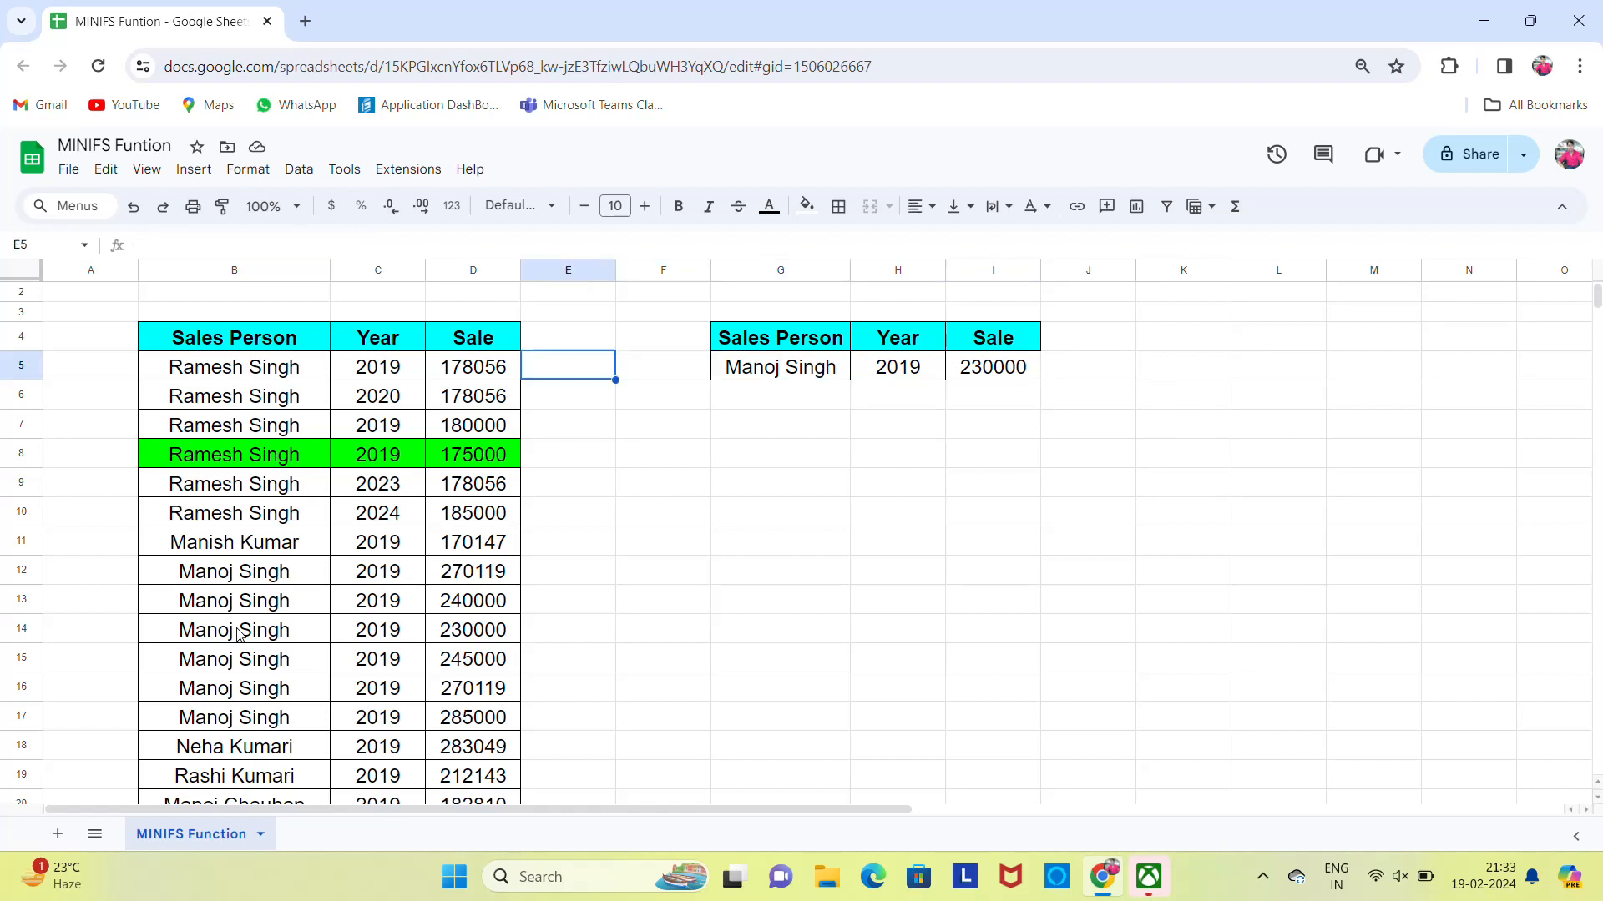
key(Down)
key(Down)
key(Down)
key(Down)
key(Down)
key(Down)
key(Down)
key(Down)
key(Down)
key(Down)
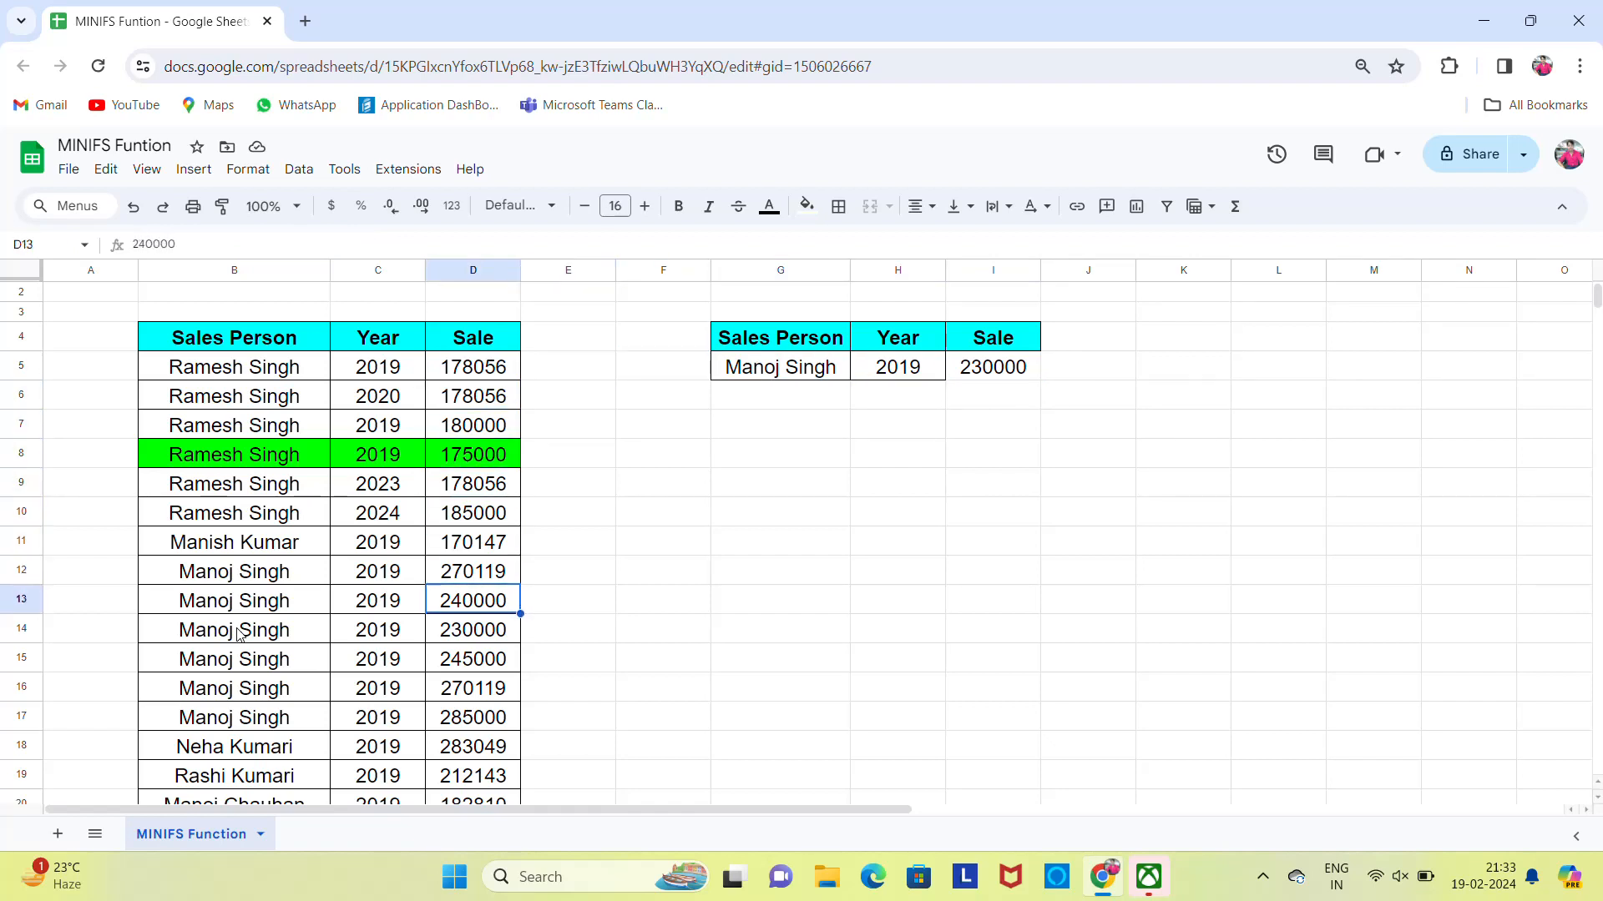
key(Up)
key(Left)
key(Left)
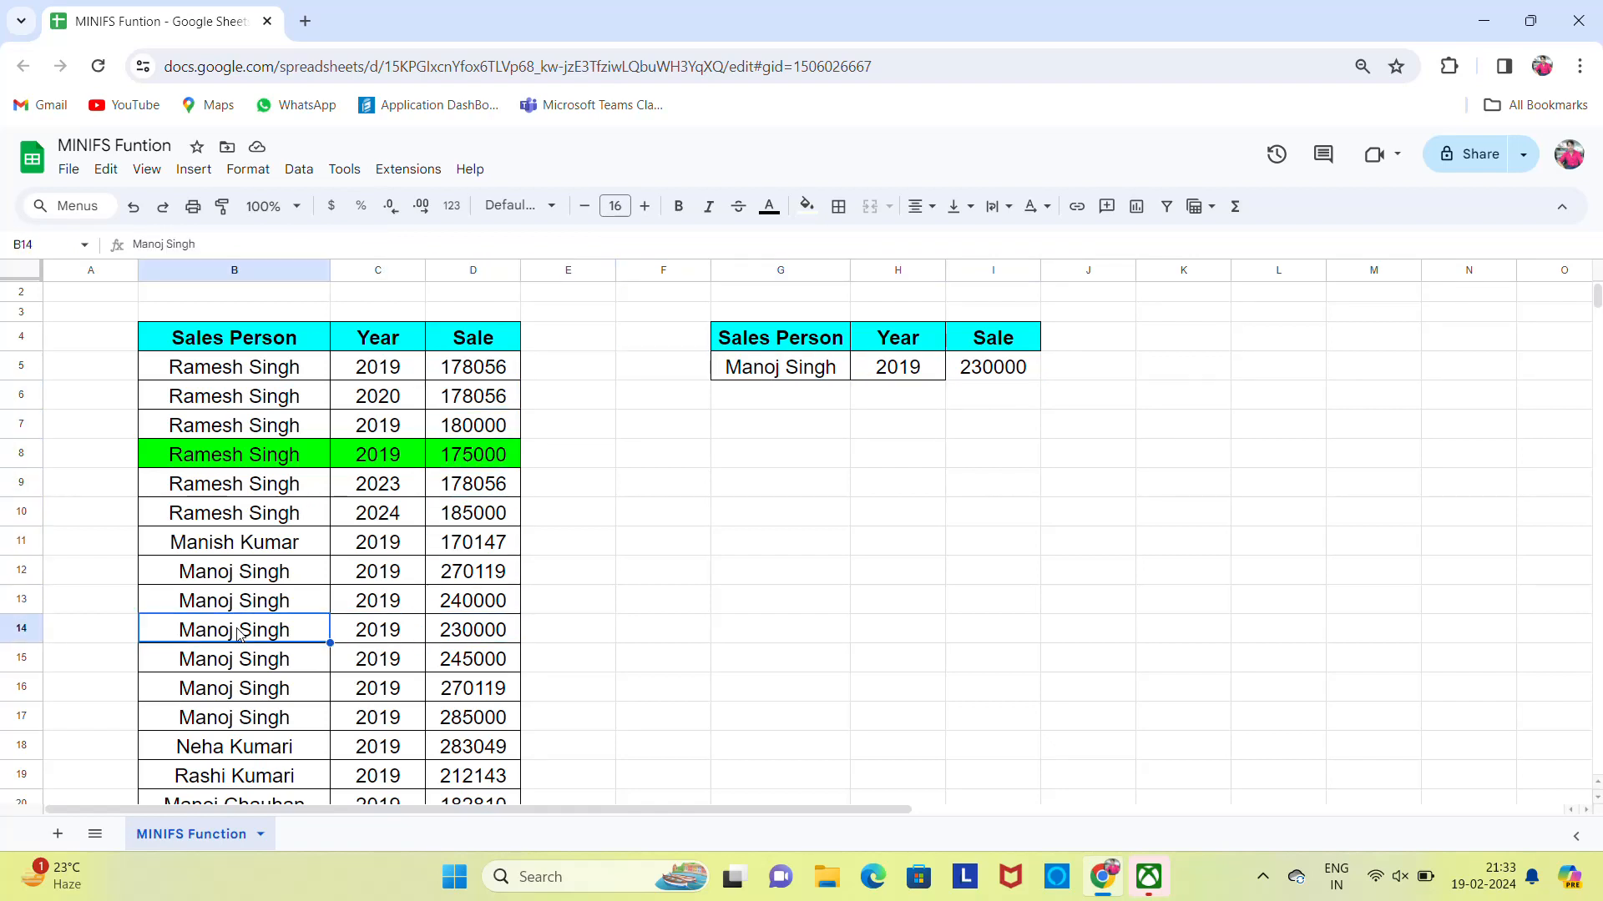
key(shift+Right)
key(shift+Right)
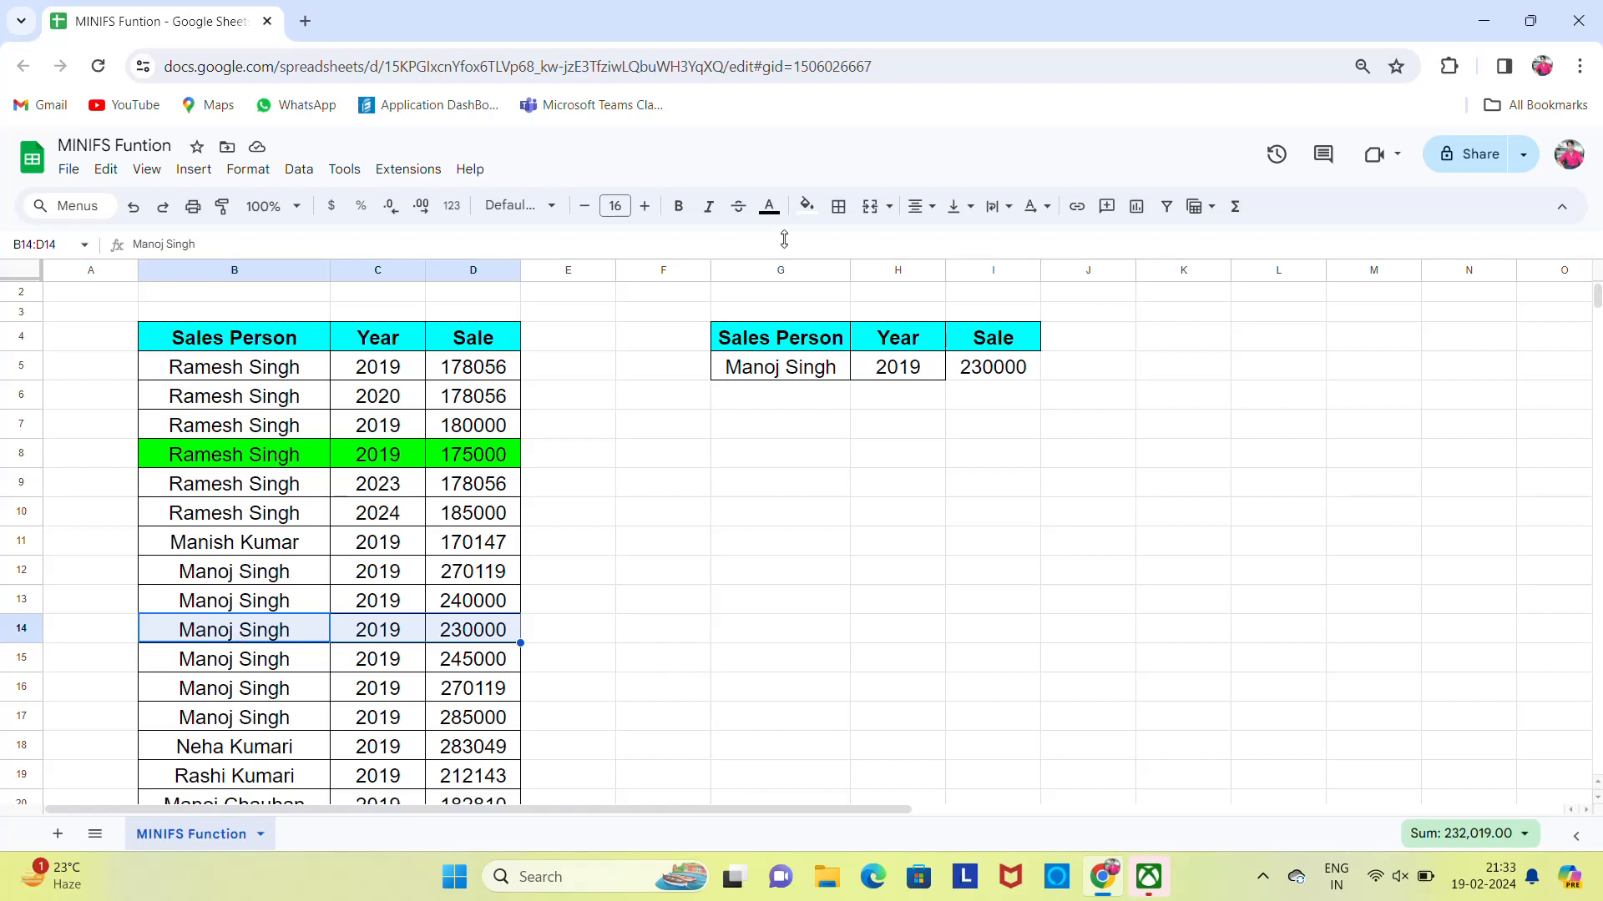
click(806, 206)
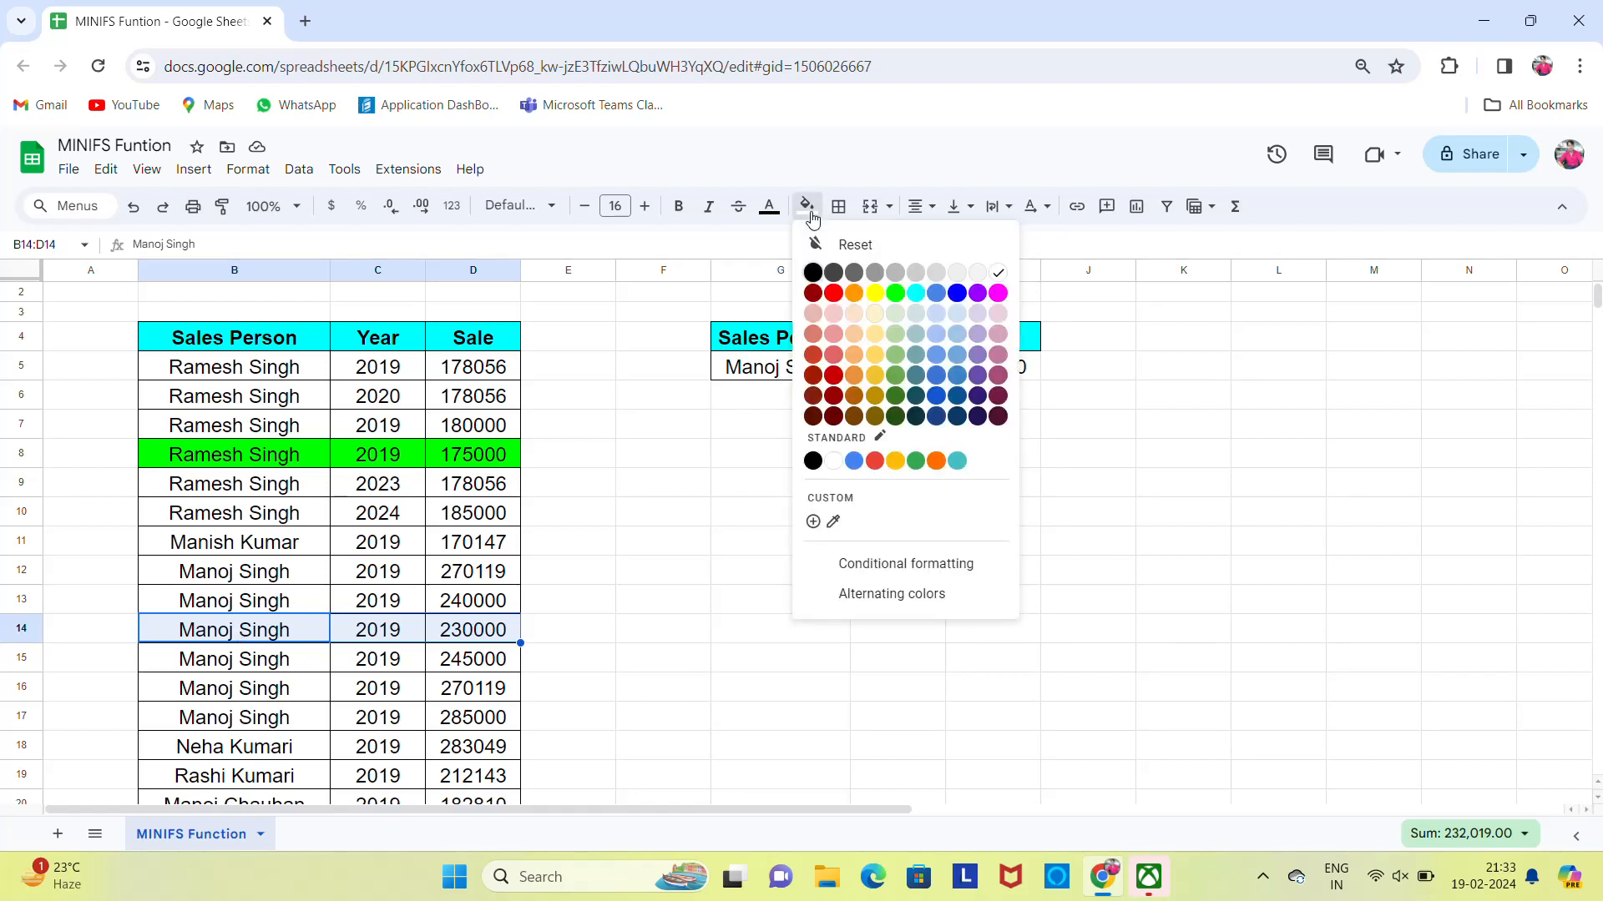
click(895, 293)
click(614, 581)
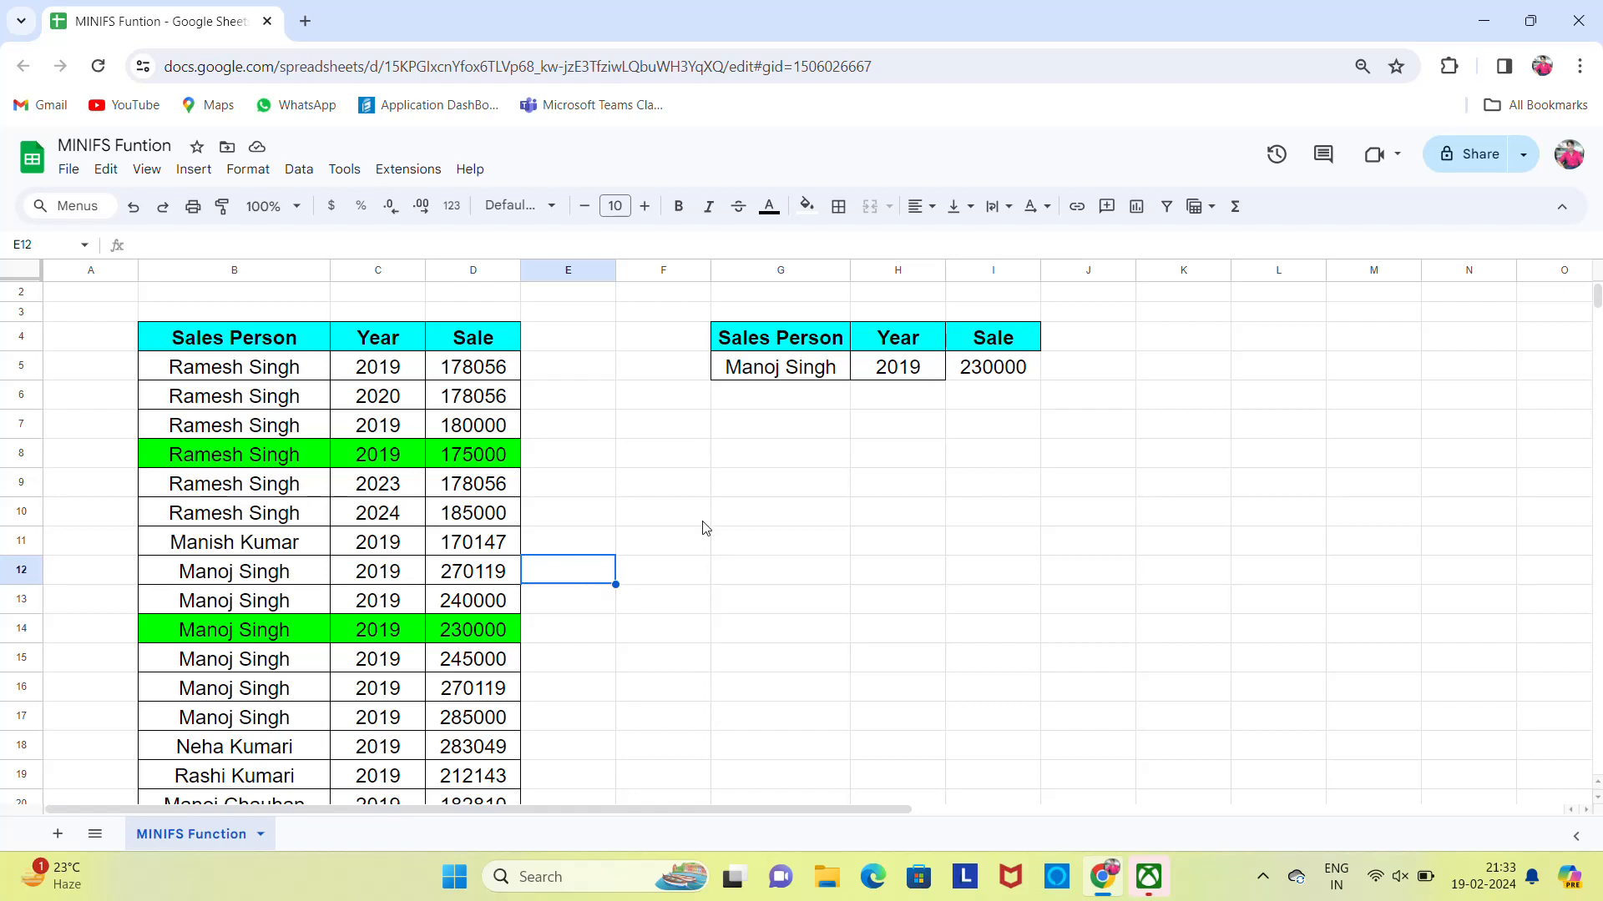
Review the salesperson and year criteria and the minimum sale in the lookup table, G4:I5
click(799, 394)
key(Up)
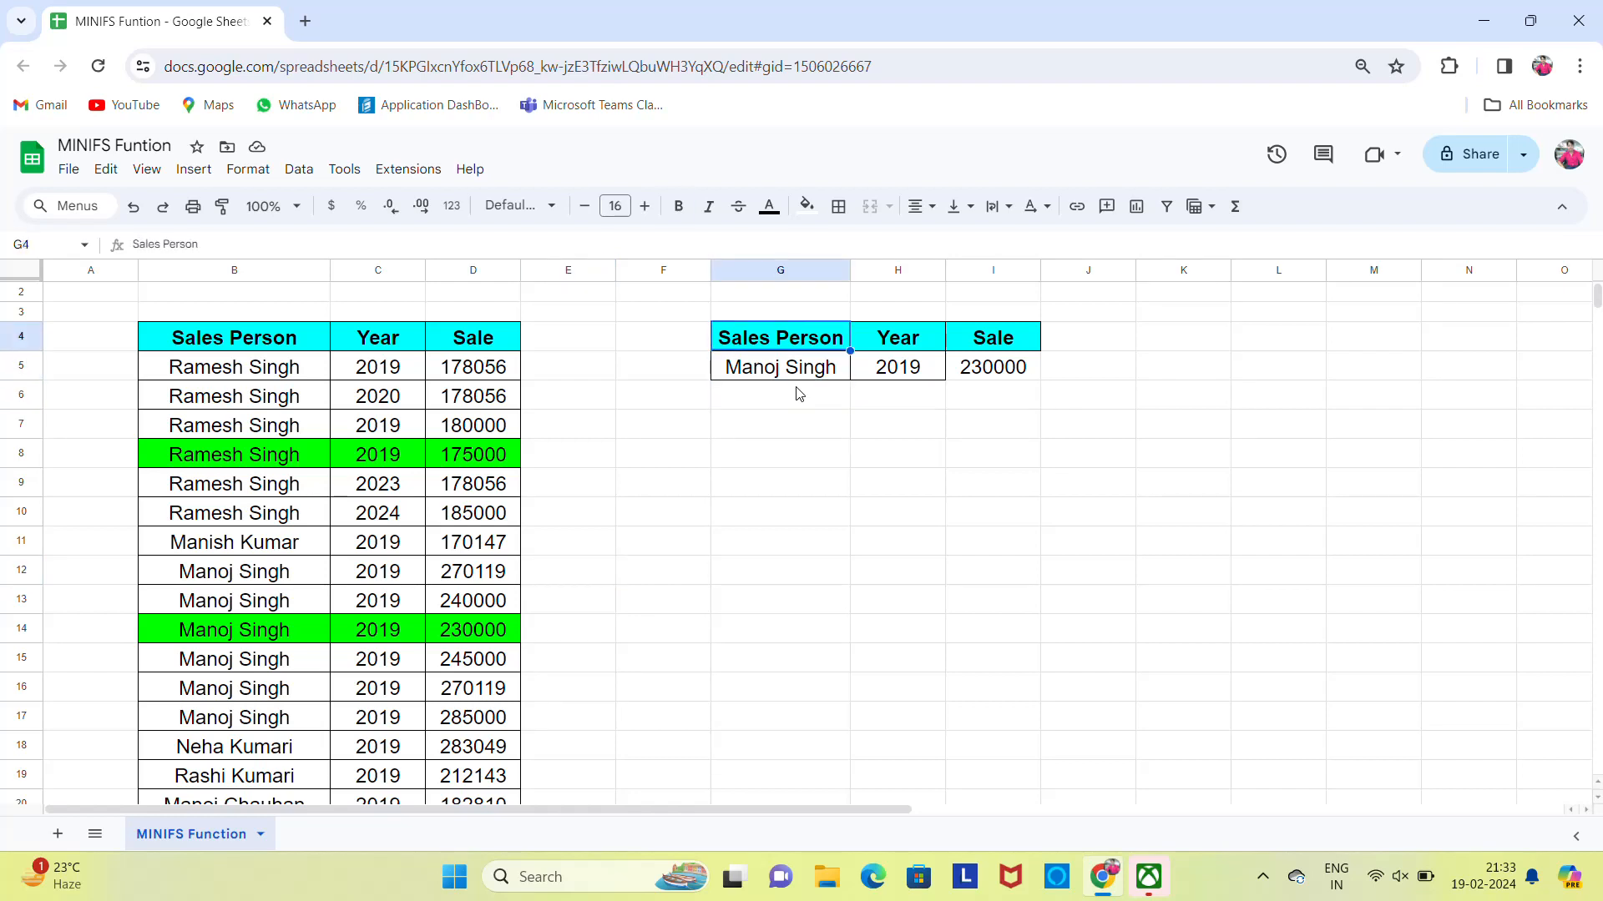
key(Up)
scroll(799, 394, up, 1)
key(Down)
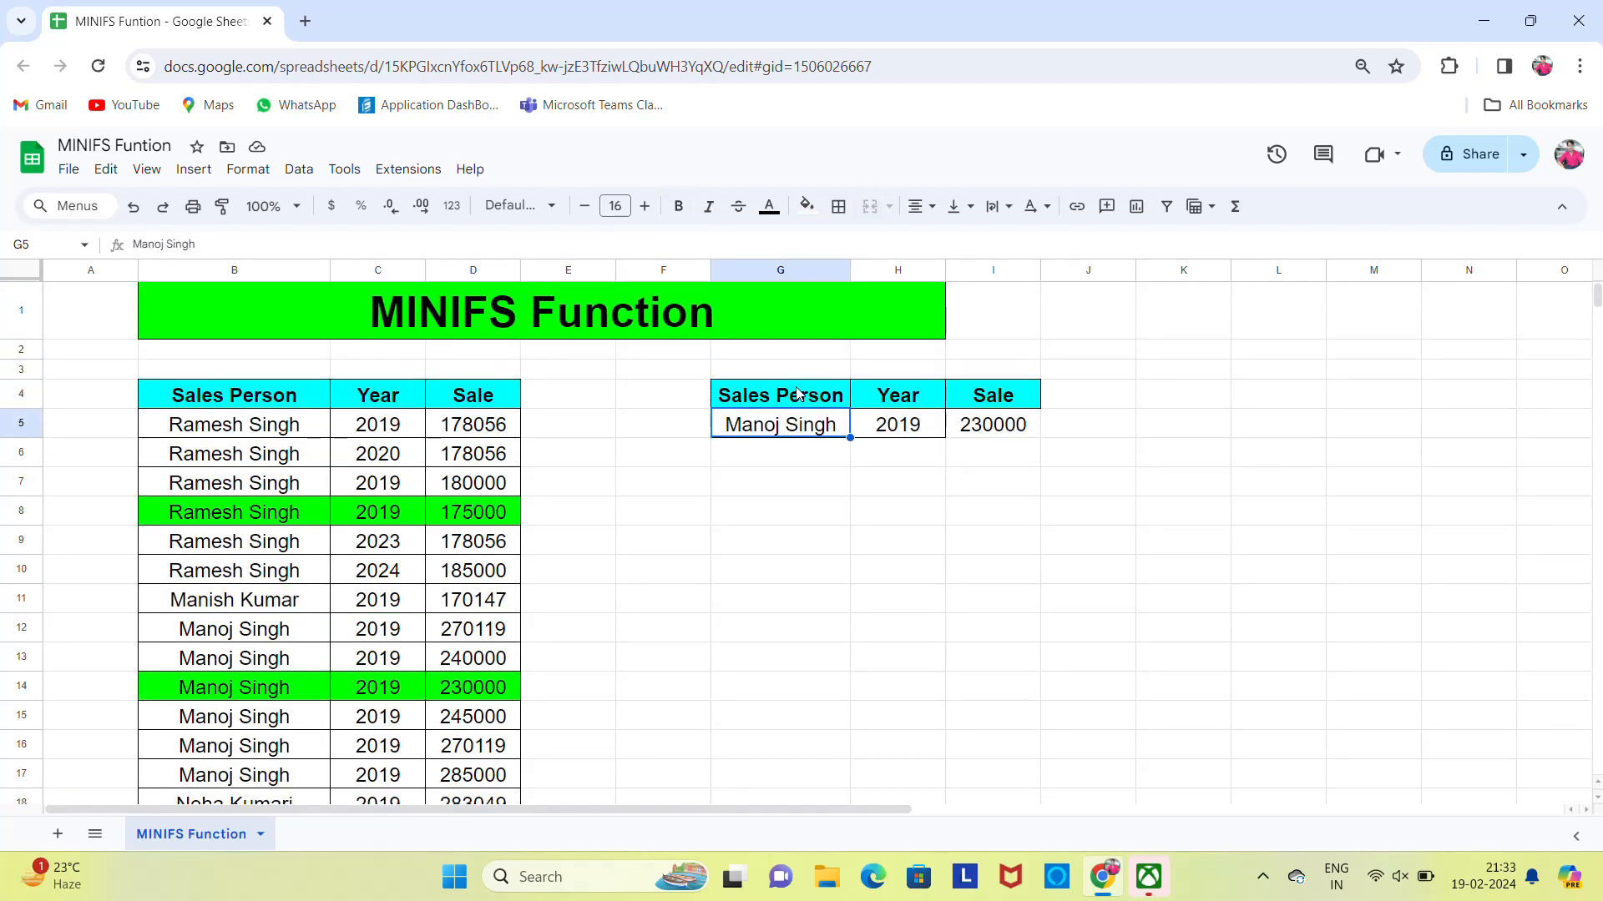
key(Right)
key(Right)
key(Left)
key(Left)
key(Up)
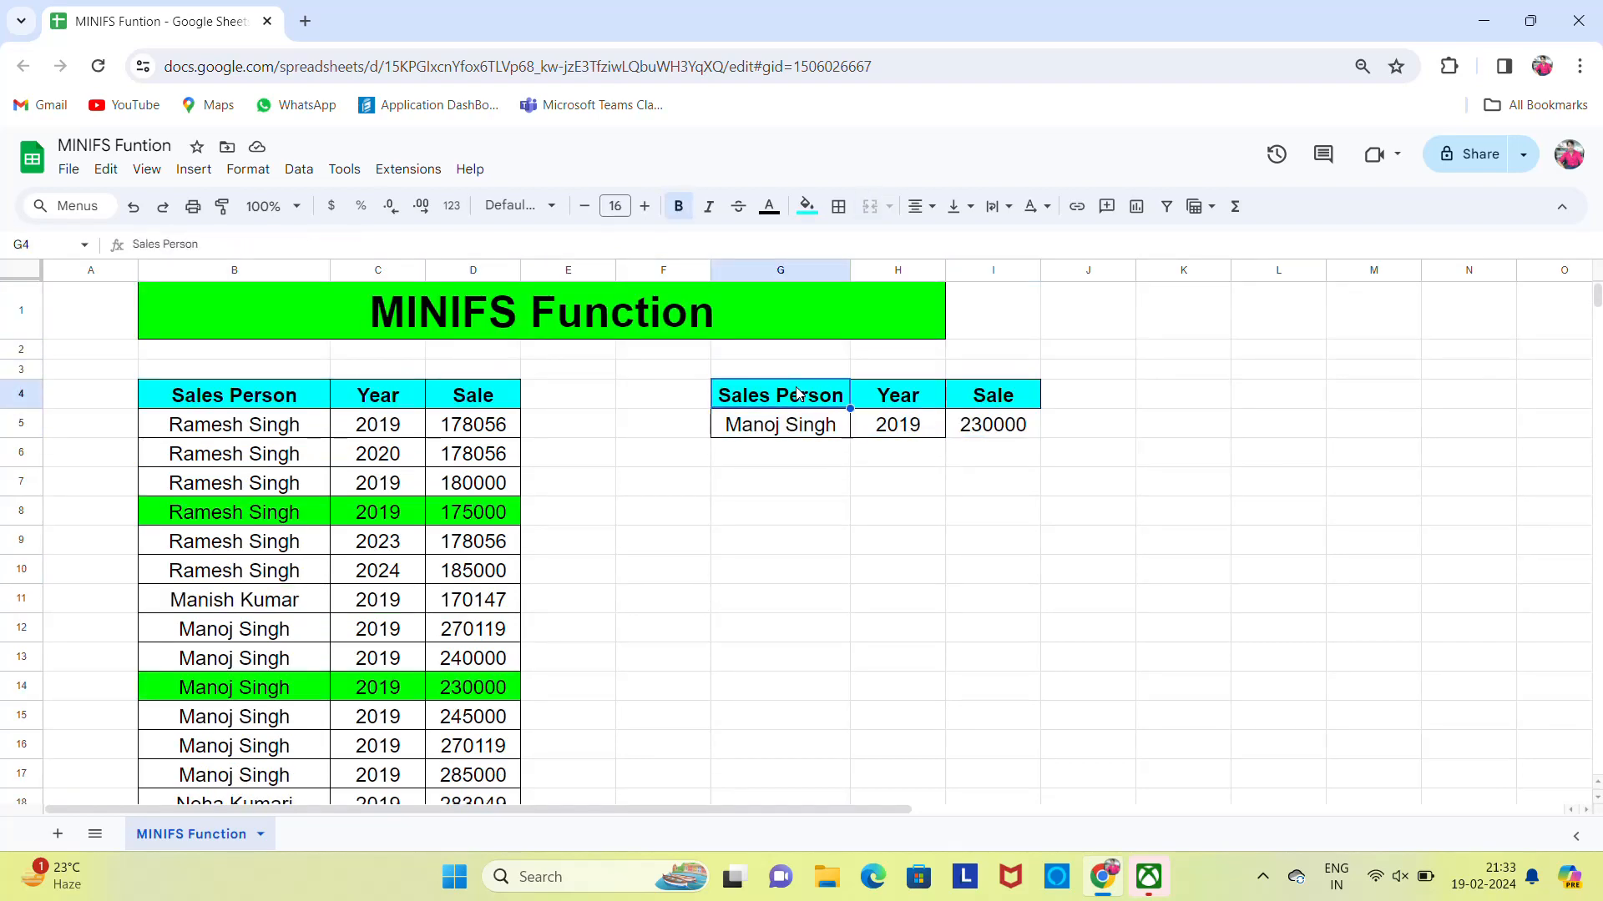
Compare the source table's headers in B4:D4 with the lookup table's headers and criteria cells
key(Left)
key(Left)
key(Left)
key(Left)
key(Left)
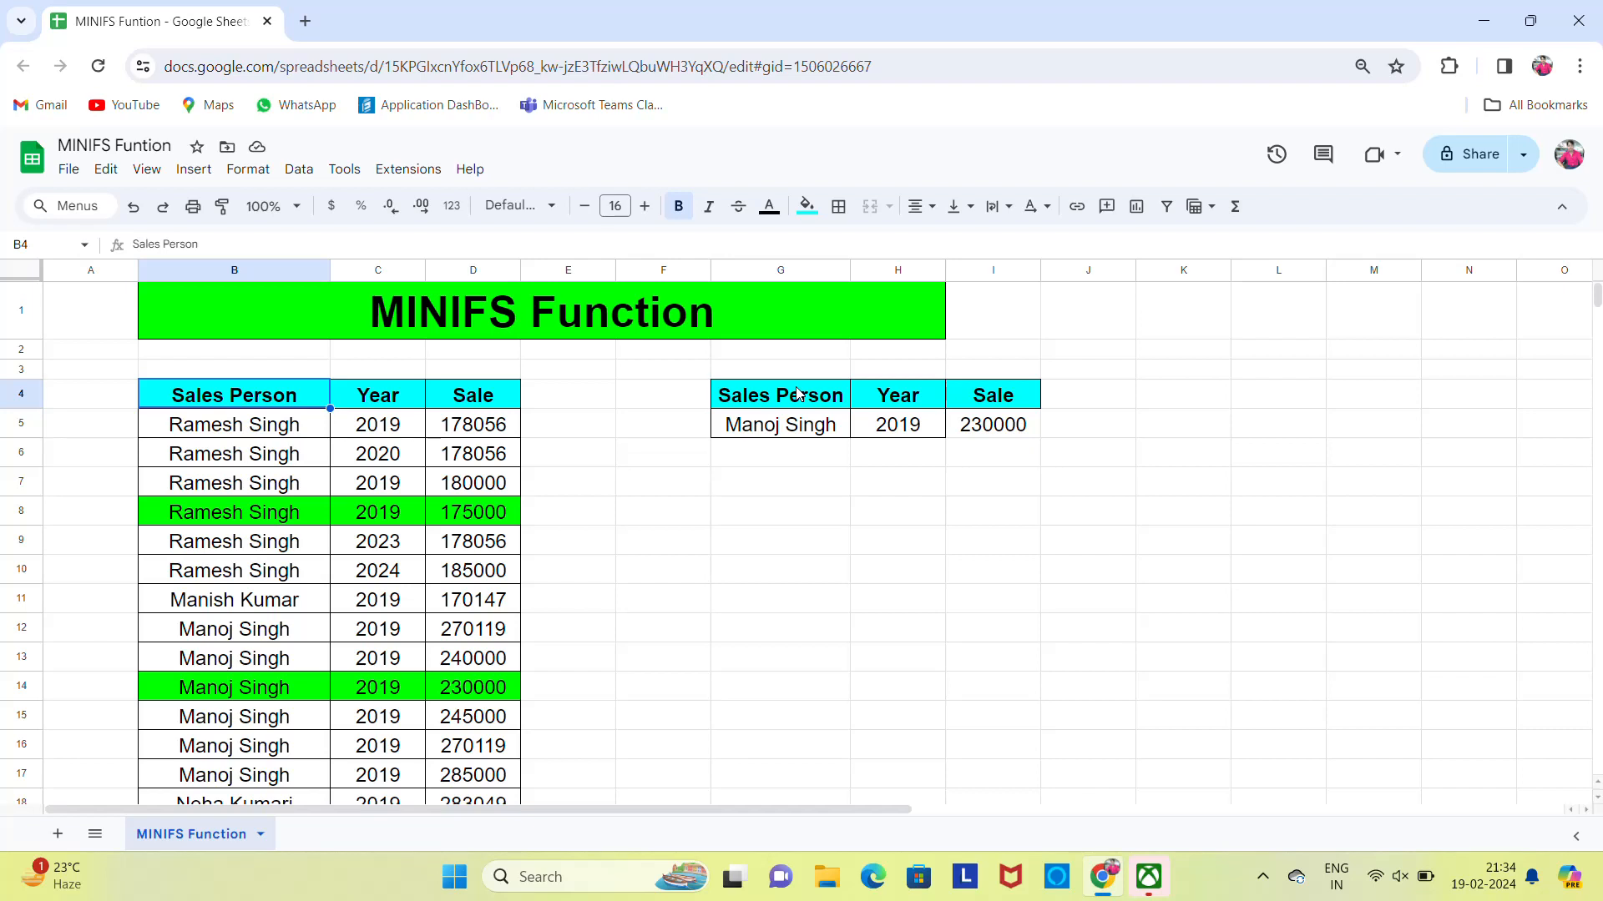
key(Right)
key(Right)
key(Right)
key(Right)
key(Right)
key(Right)
key(Right)
key(Down)
key(Left)
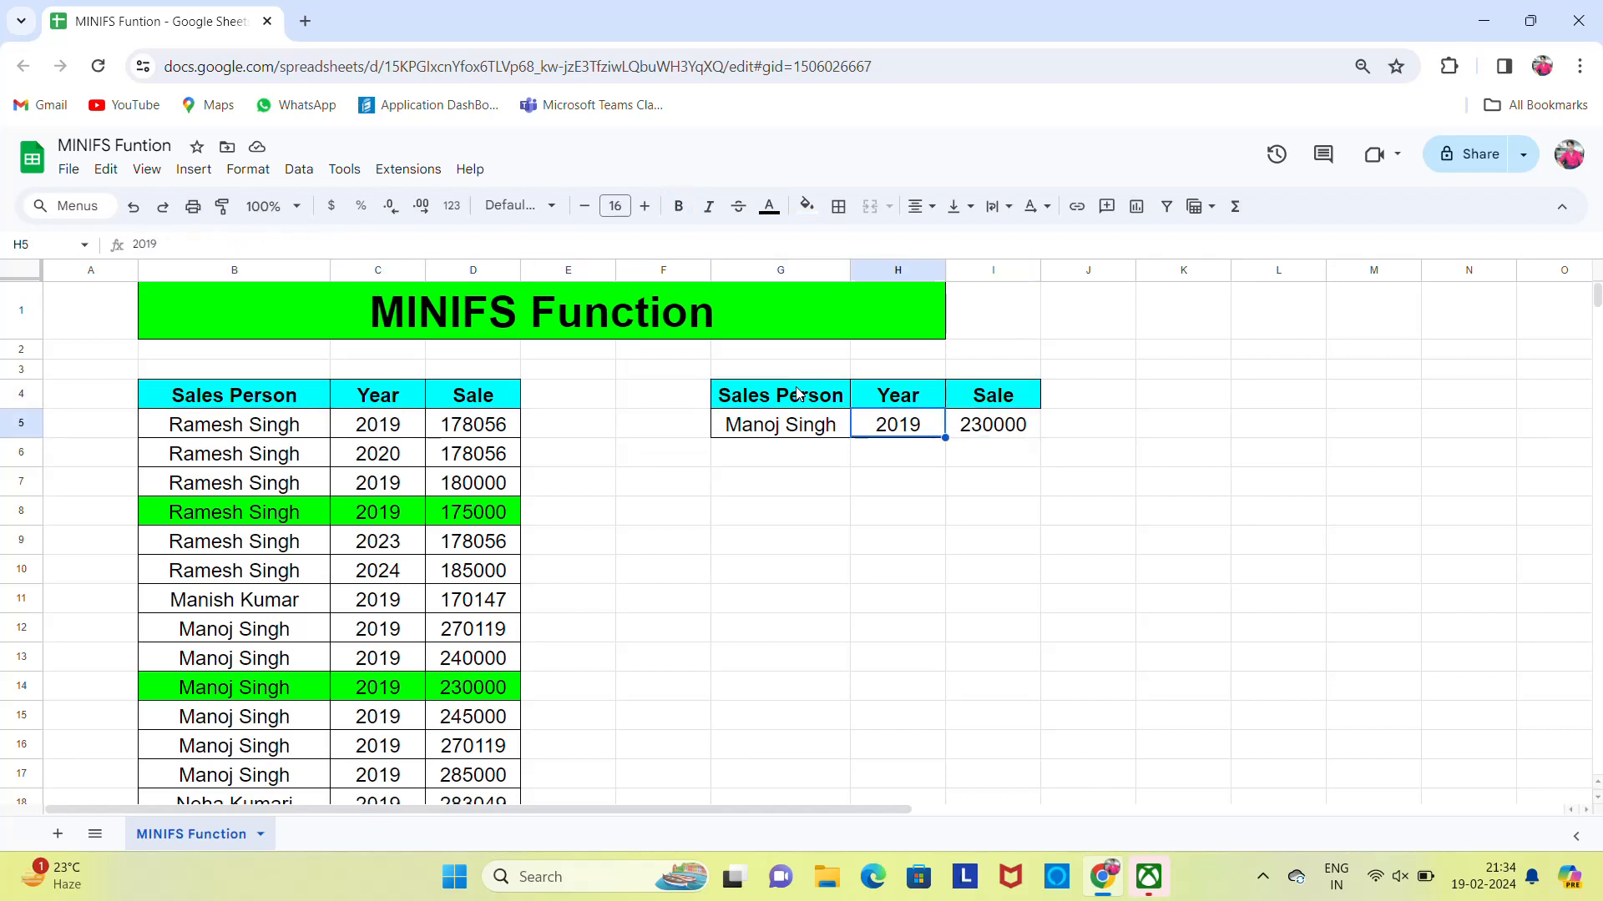
key(Left)
Start a MINIFS formula in the empty cell J5 to examine its arguments, and discard the entry
key(Right)
key(Right)
key(Right)
text(=)
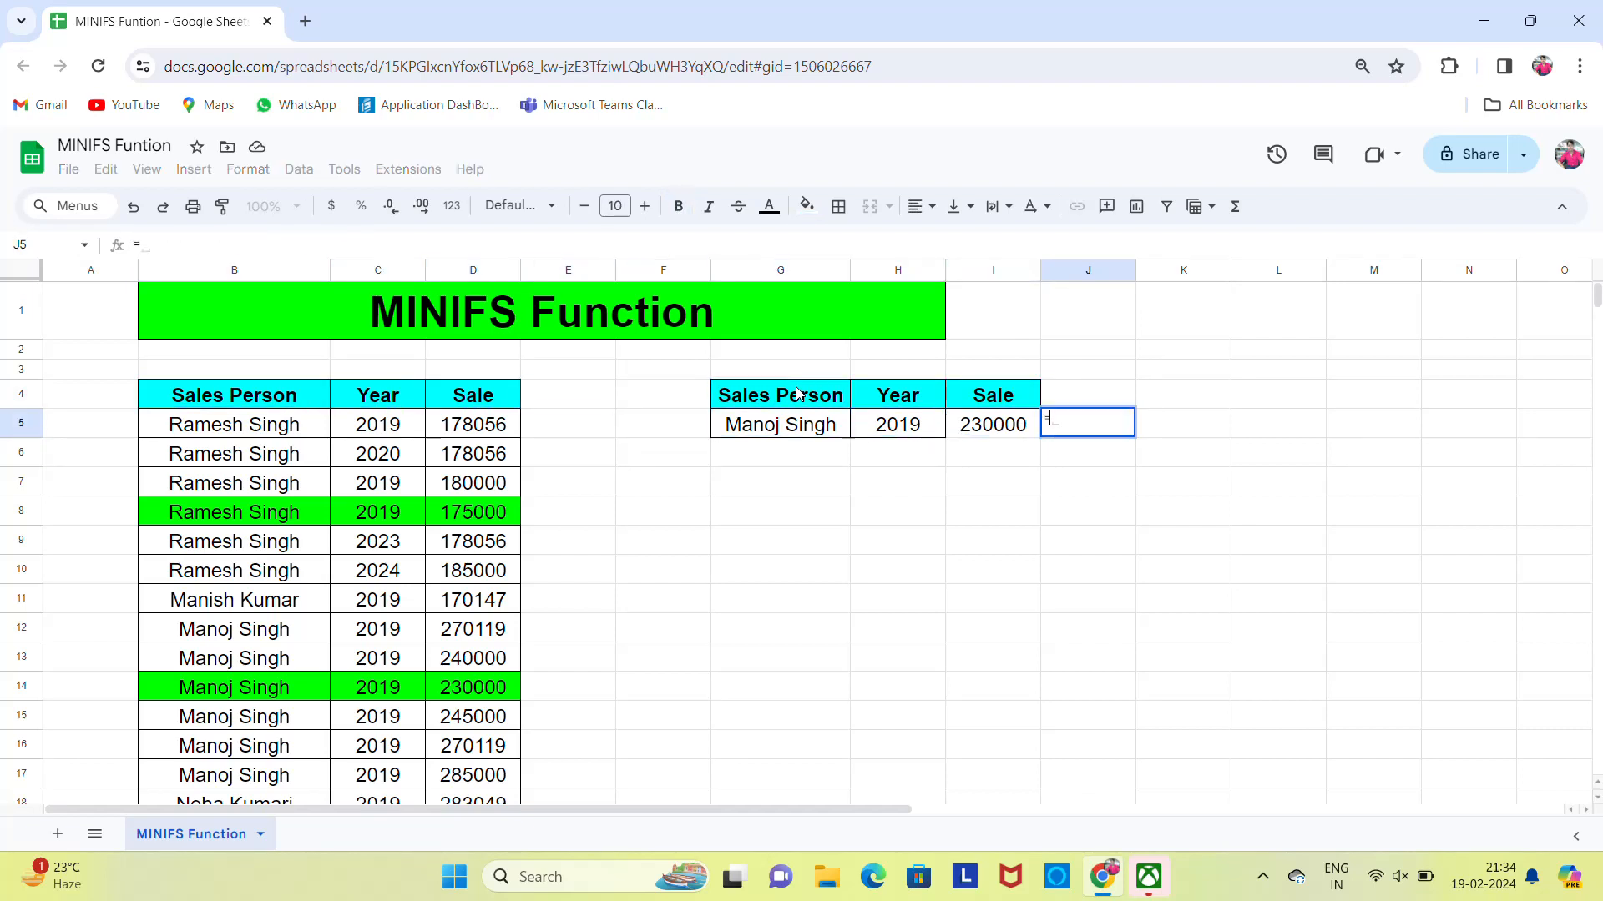
text(min)
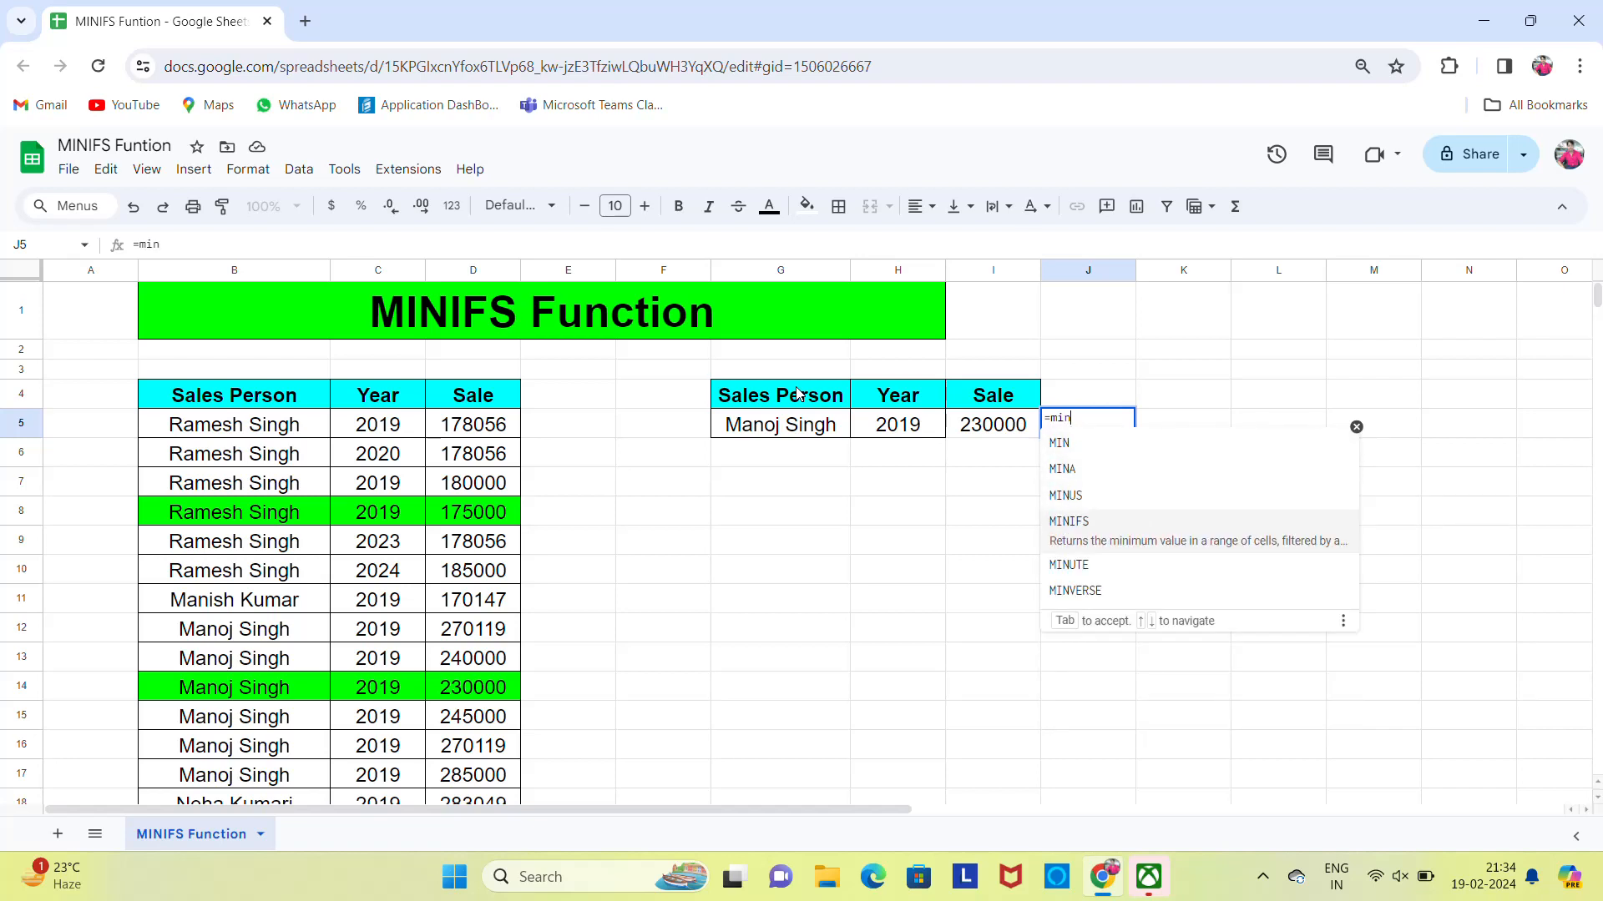
key(Tab)
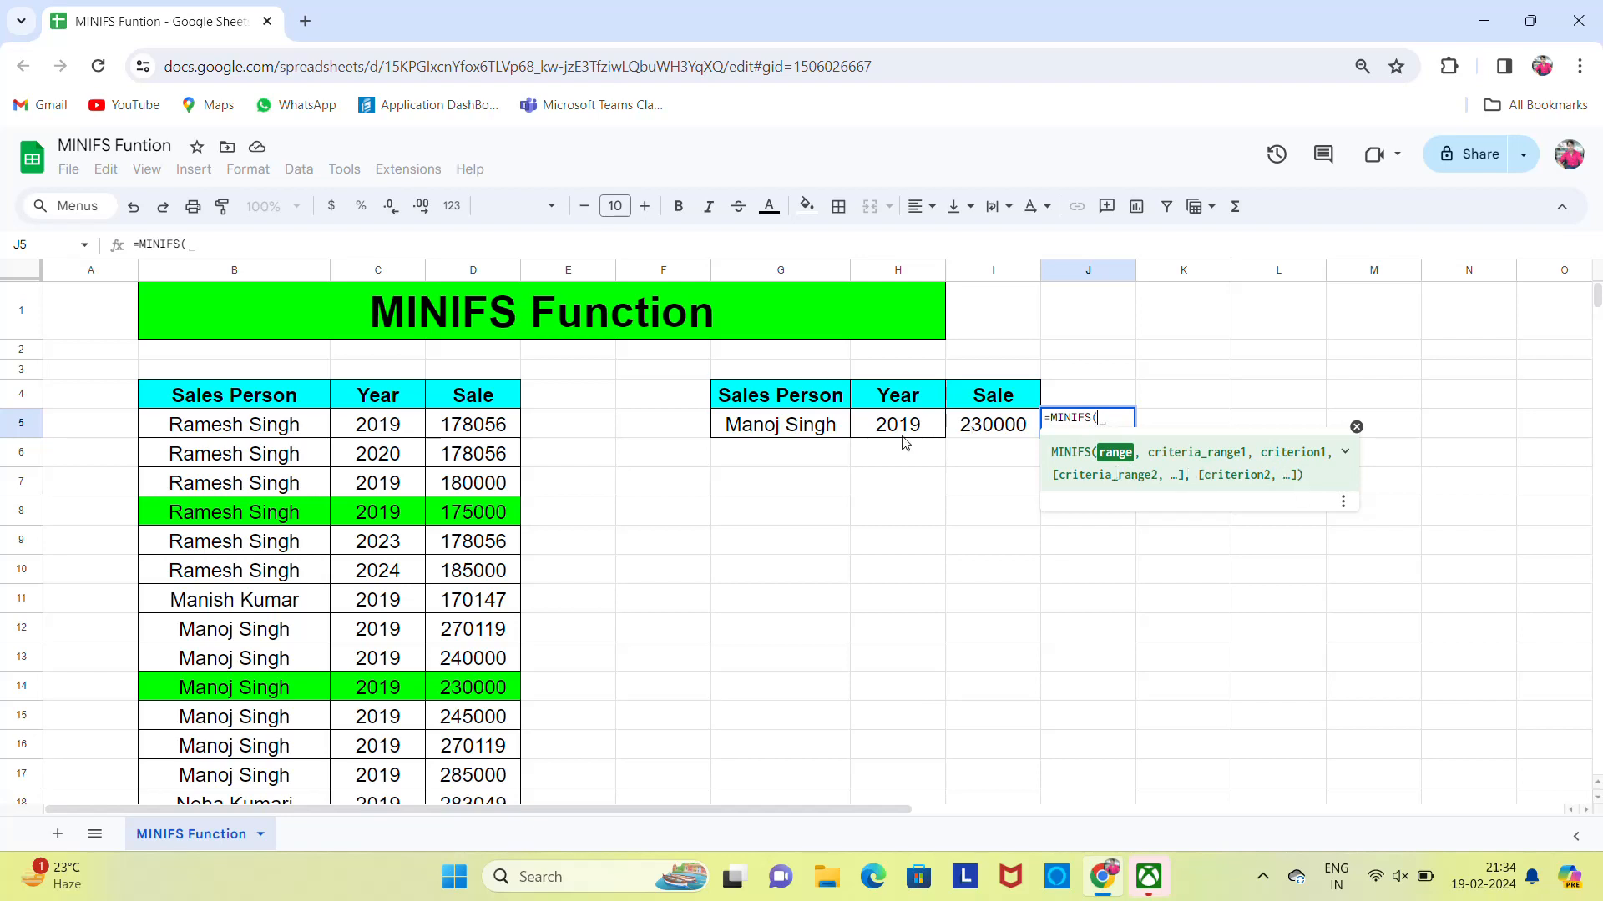
key(Escape)
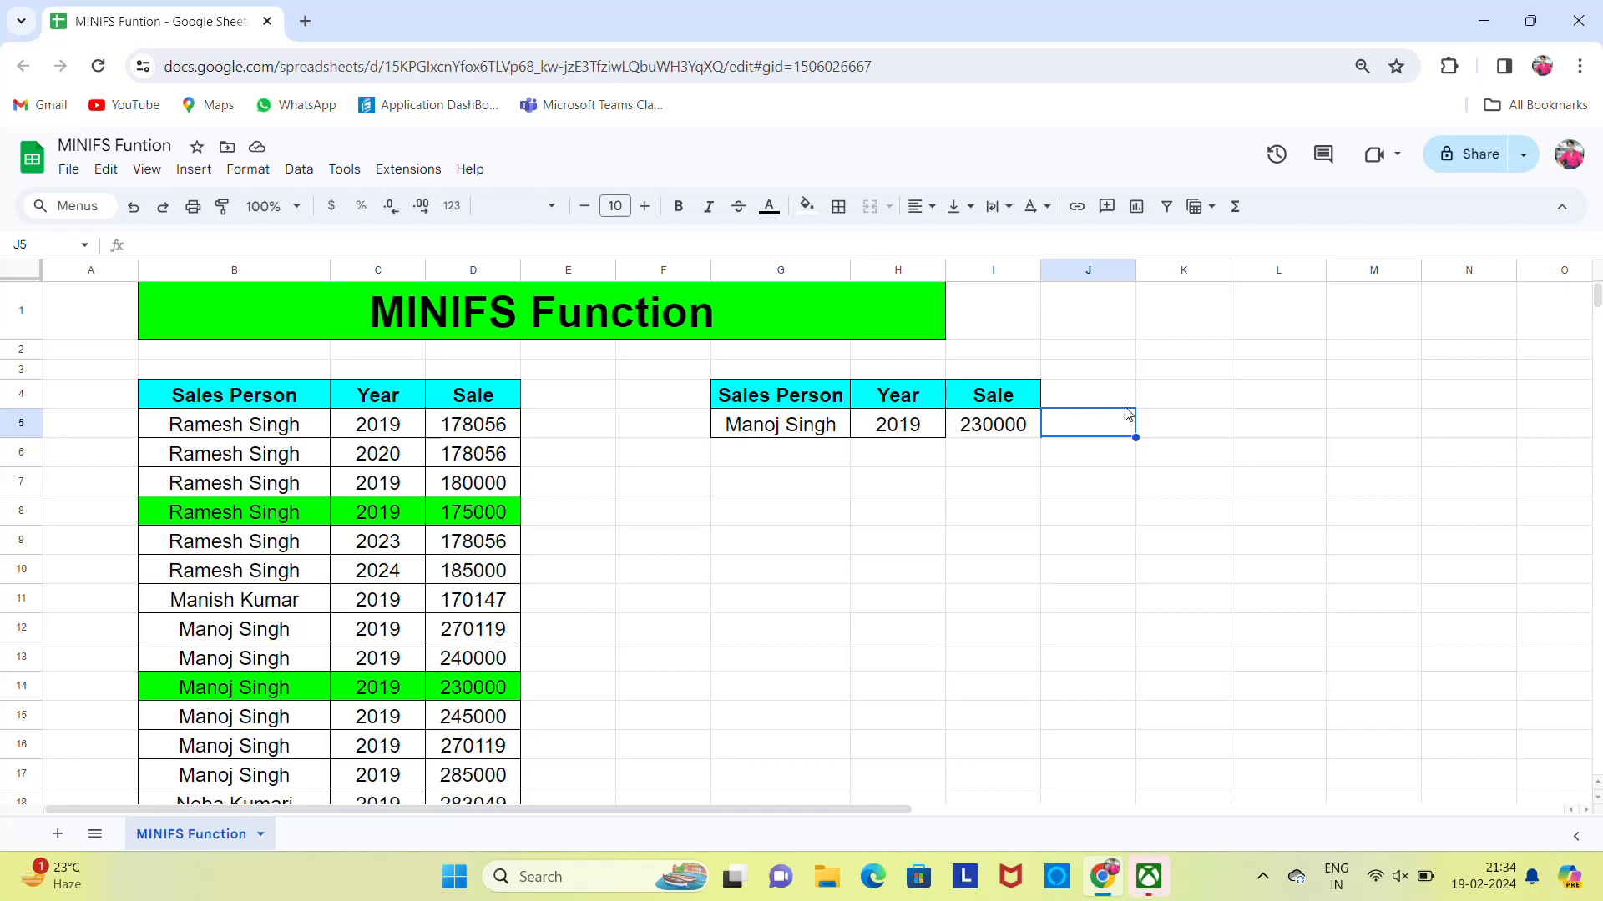
click(1268, 882)
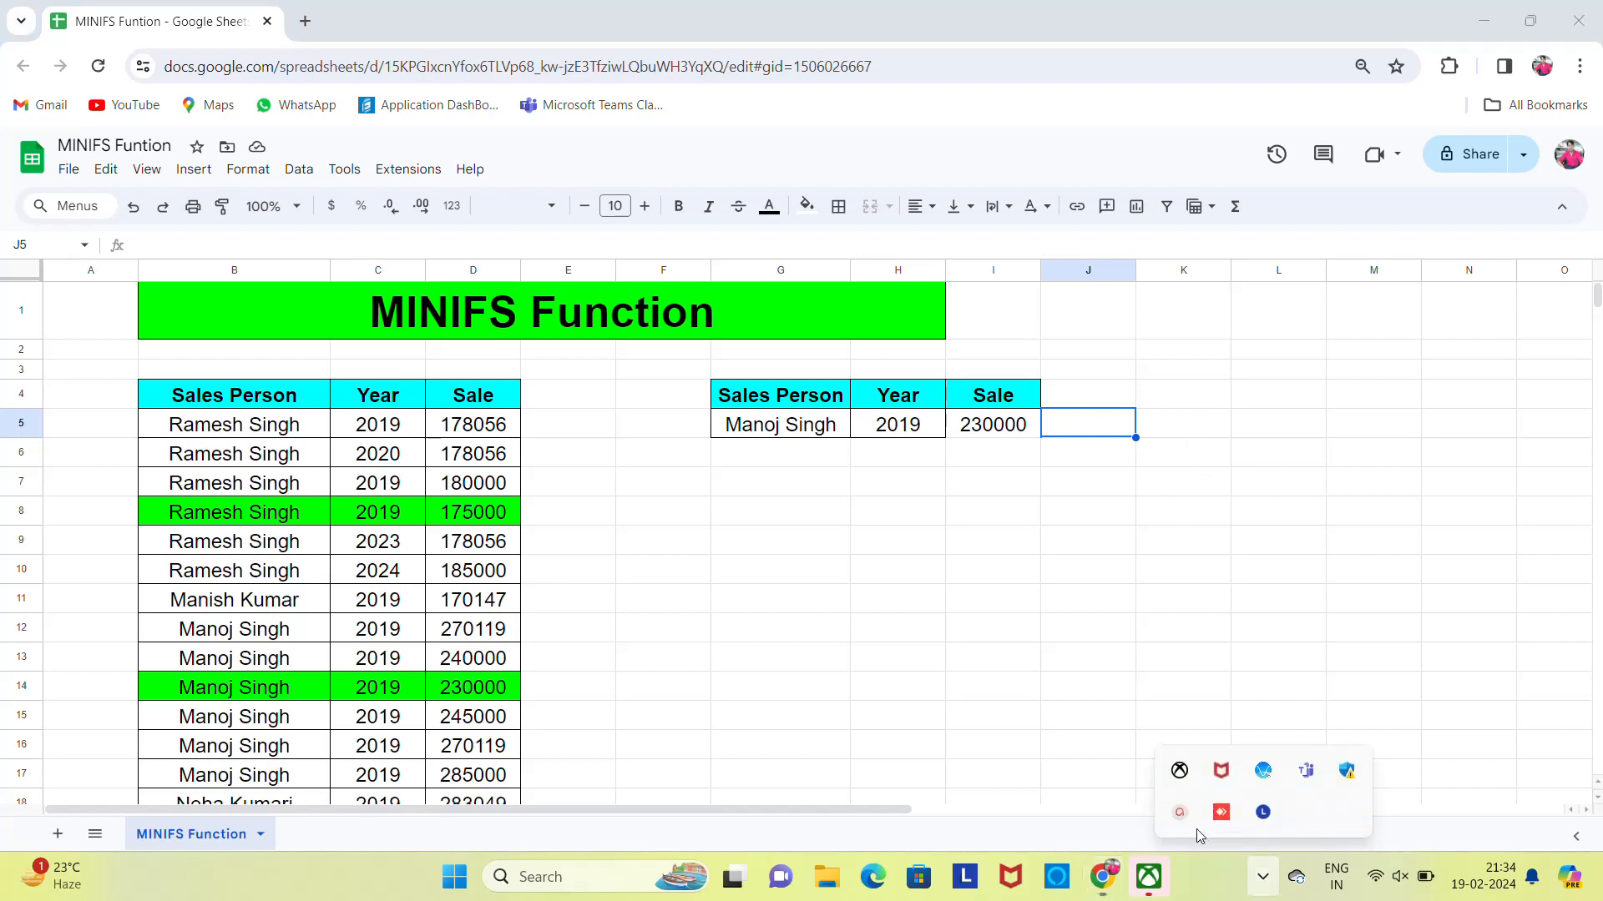